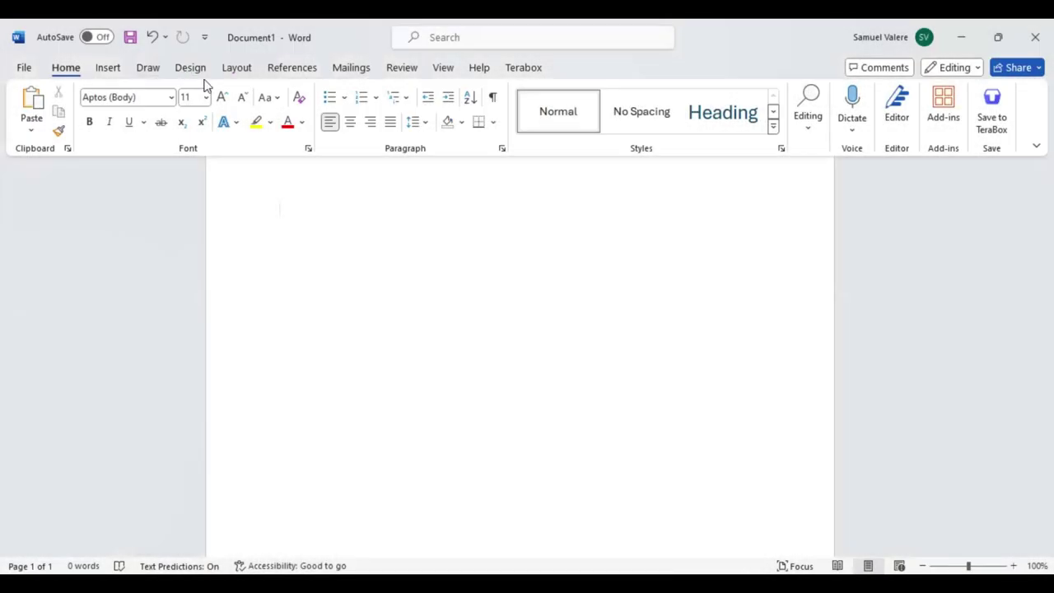
Set Narrow 0.5-inch margins, A4 paper size and landscape orientation
left_click(236, 70)
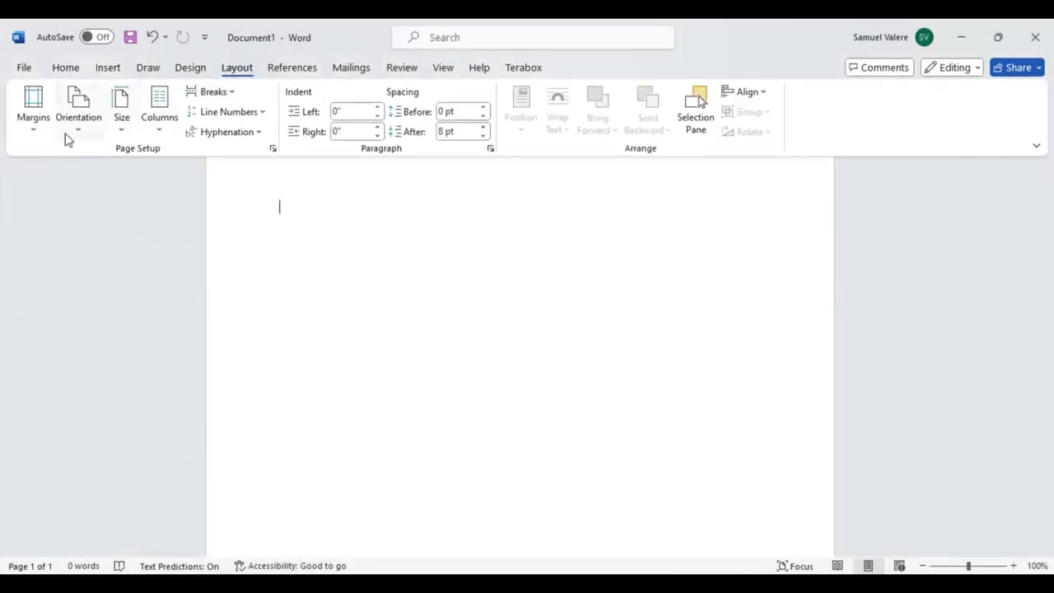
left_click(33, 124)
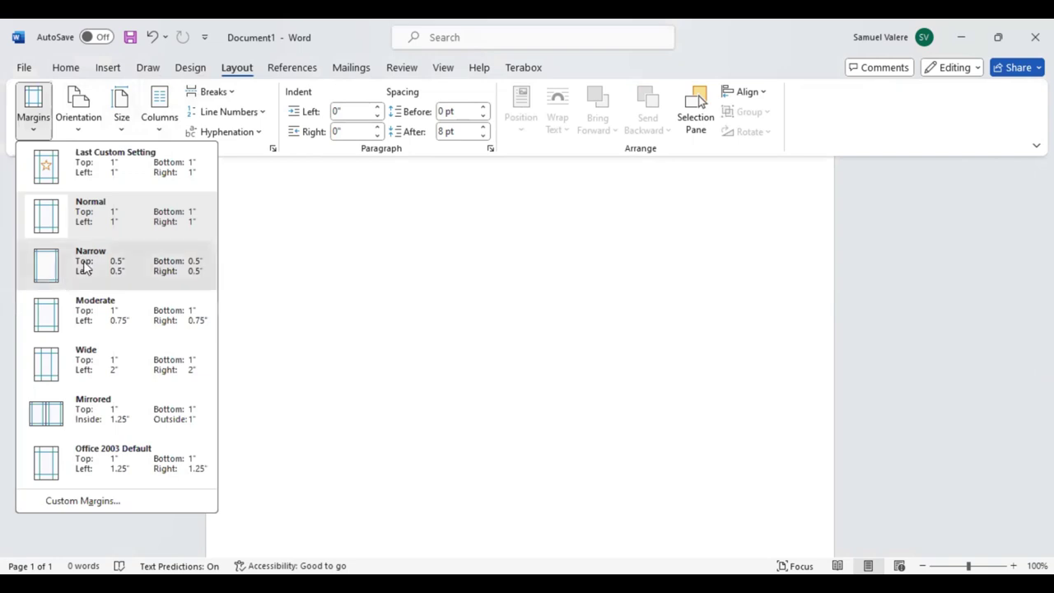
left_click(86, 268)
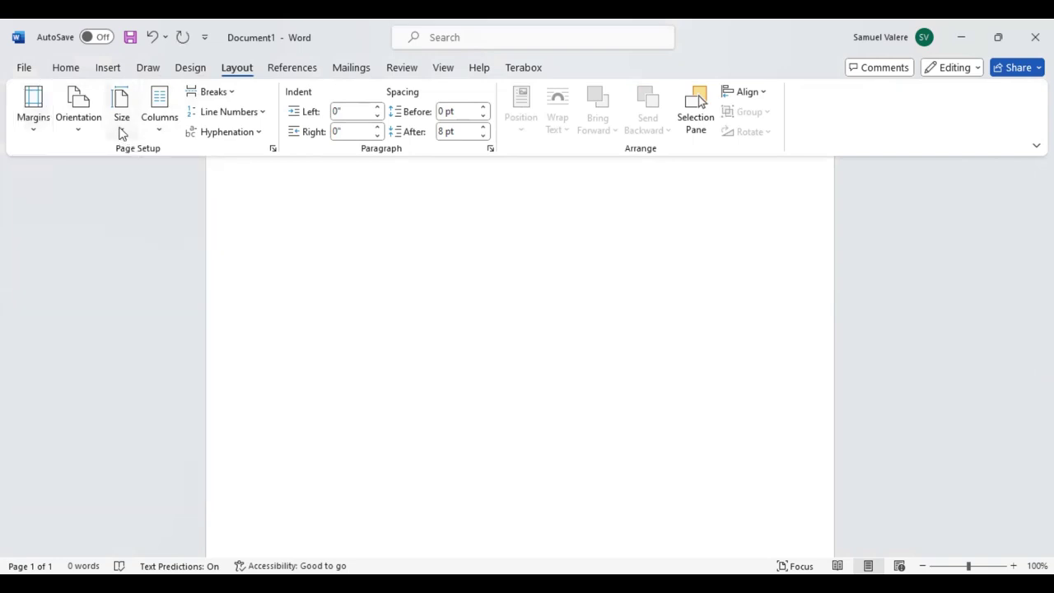
left_click(120, 130)
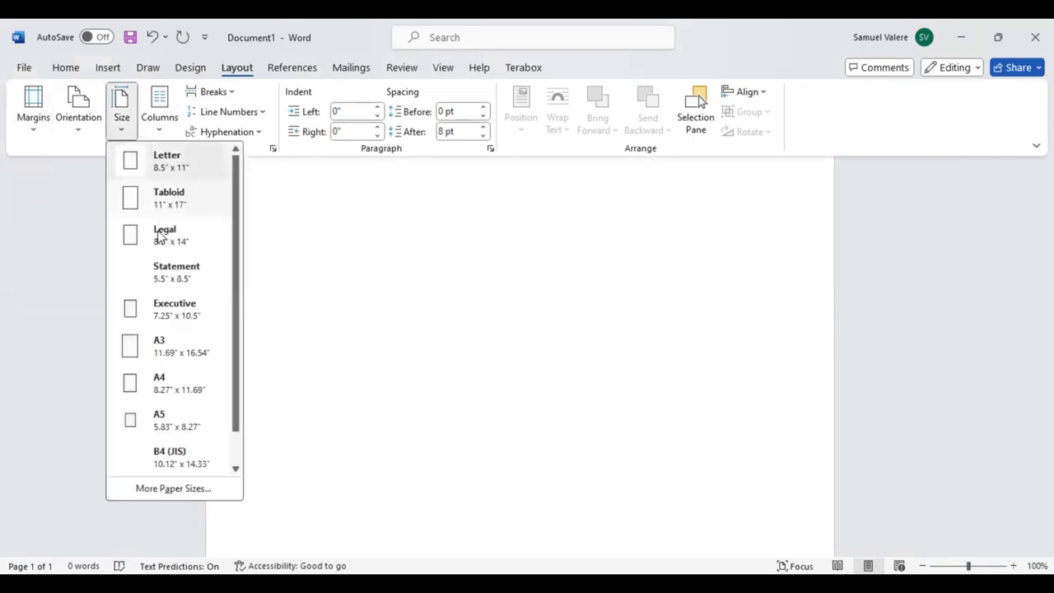
left_click(163, 385)
left_click(77, 131)
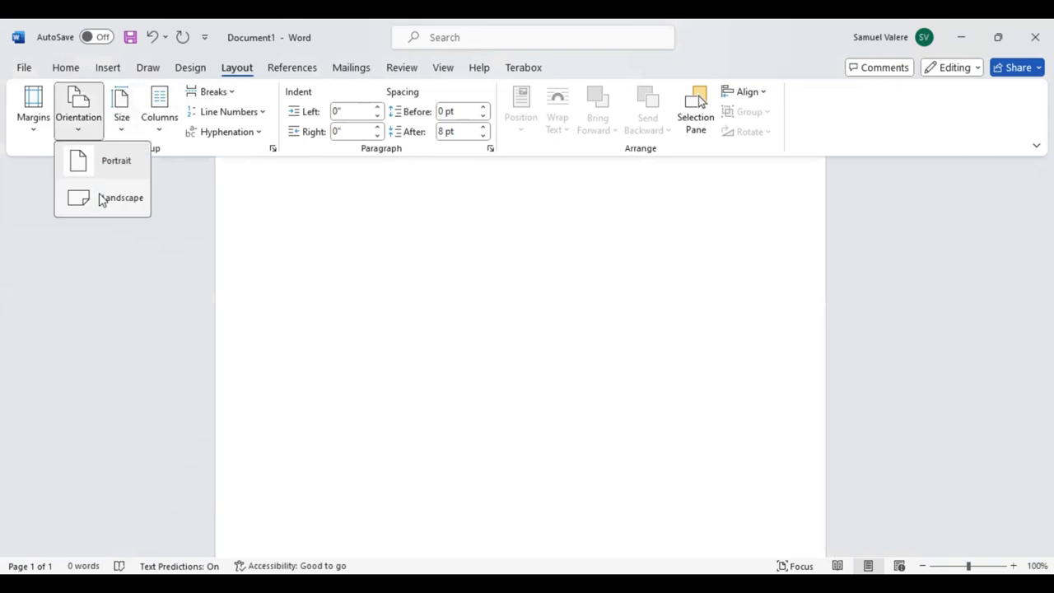
left_click(102, 200)
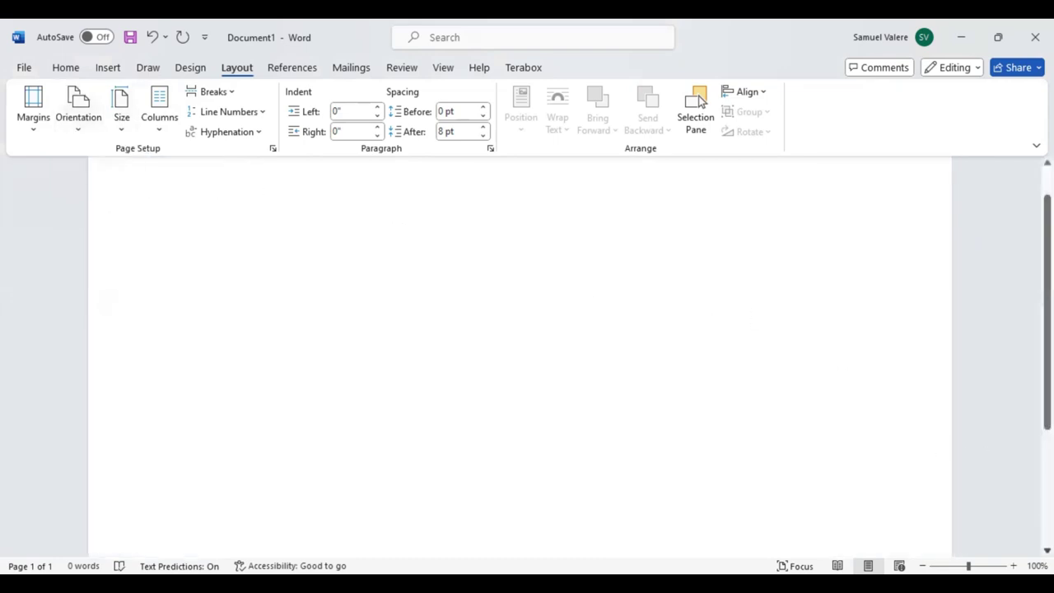
Zoom the view to Whole page
key("alt+w")
key("q")
left_click(502, 296)
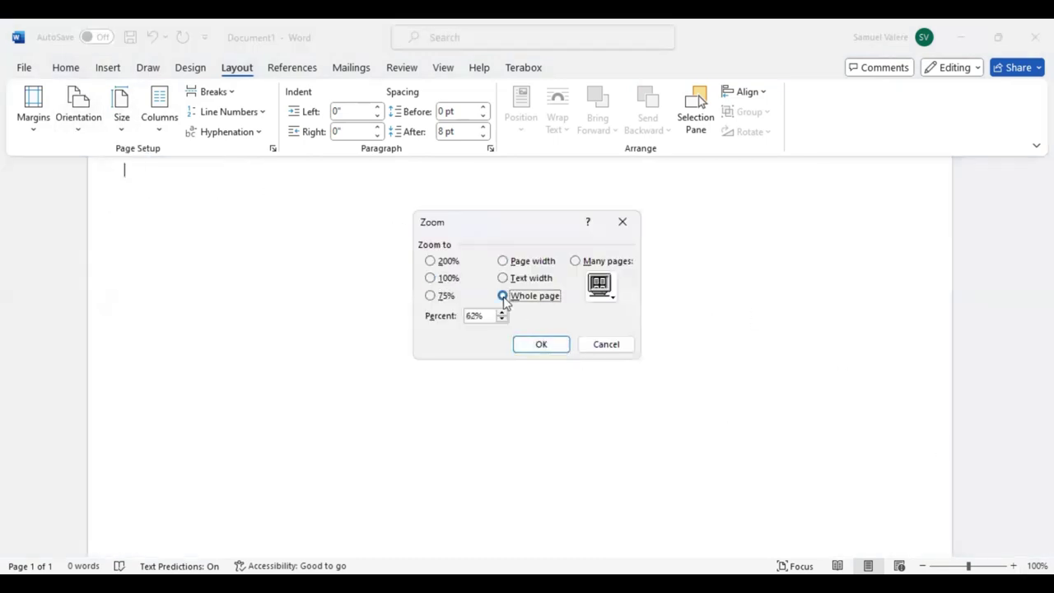
left_click(544, 345)
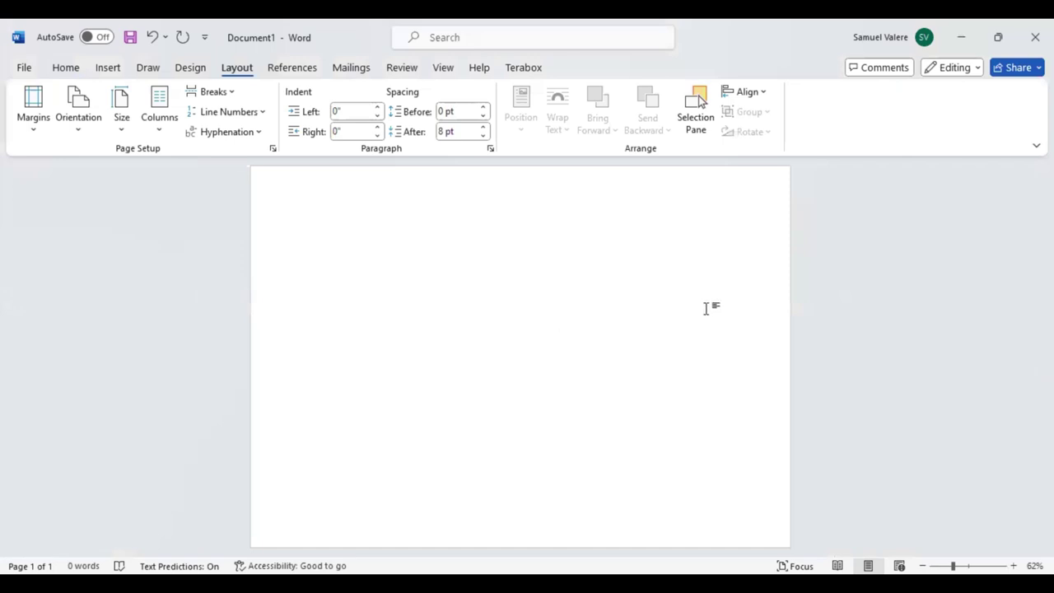
left_click(66, 68)
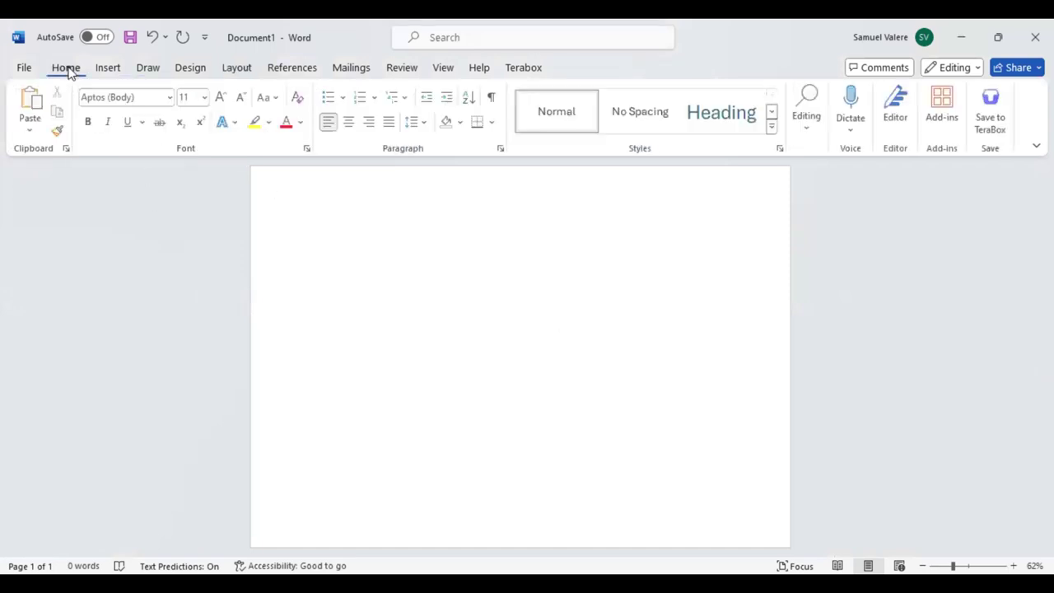
left_click(116, 67)
Draw a rectangle over the left half, flush to the page's left, top and bottom edges
left_click(236, 96)
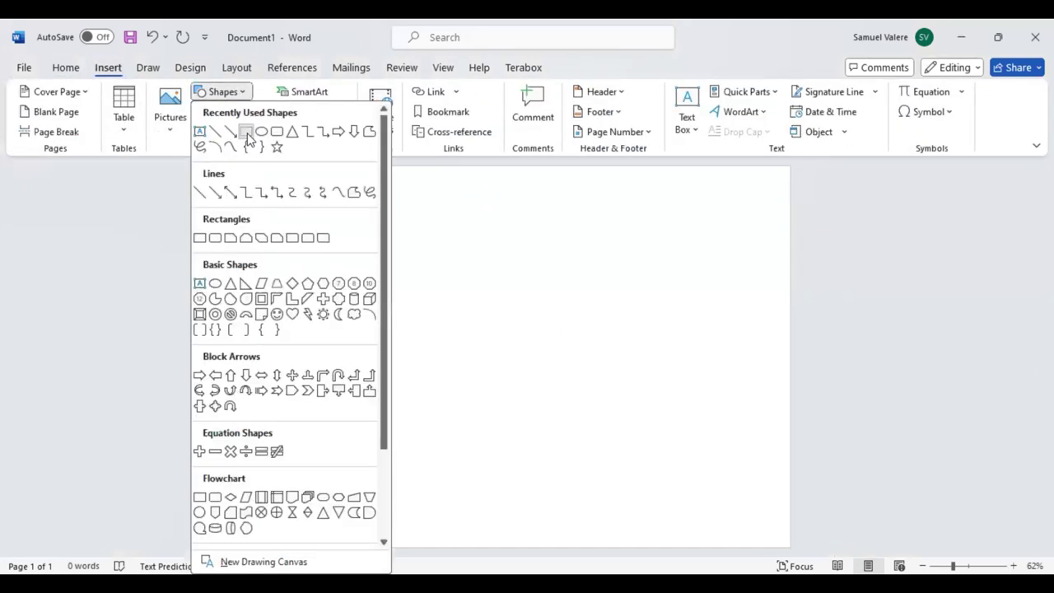
left_click_drag(268, 166, 549, 546)
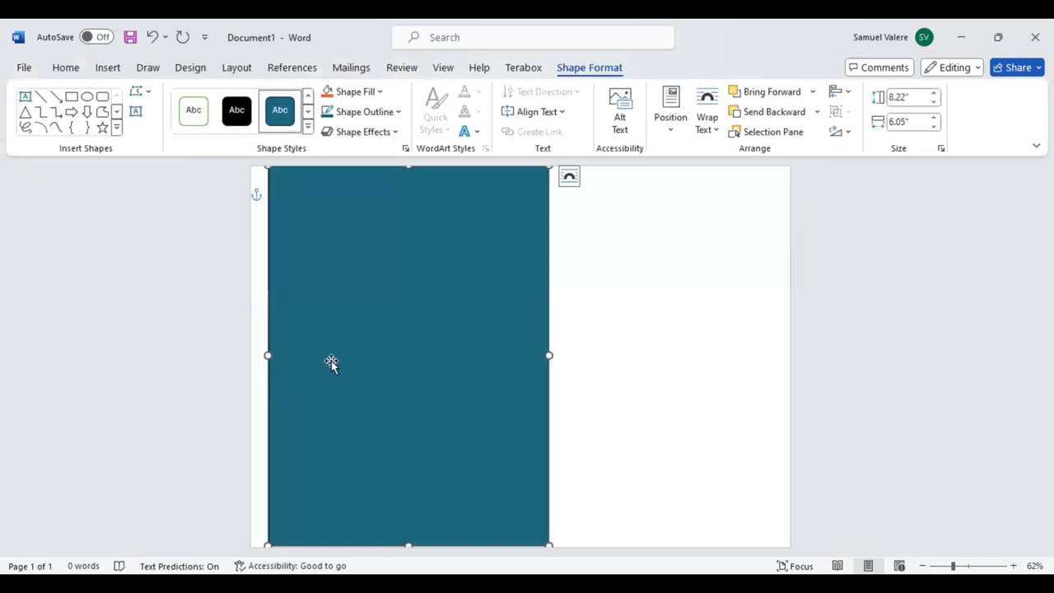
left_click_drag(331, 361, 313, 358)
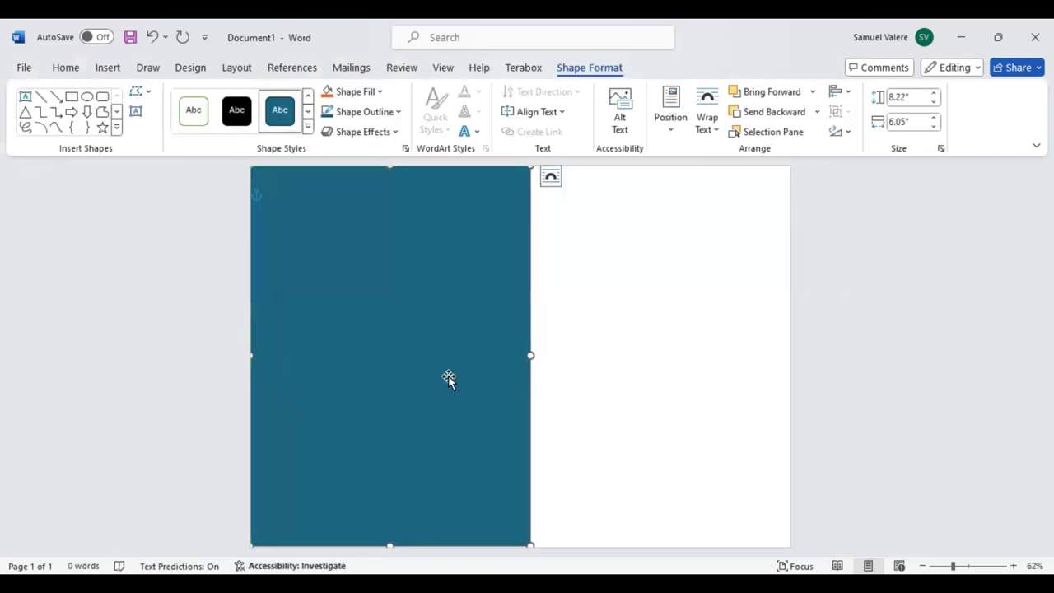
left_click_drag(391, 545, 392, 547)
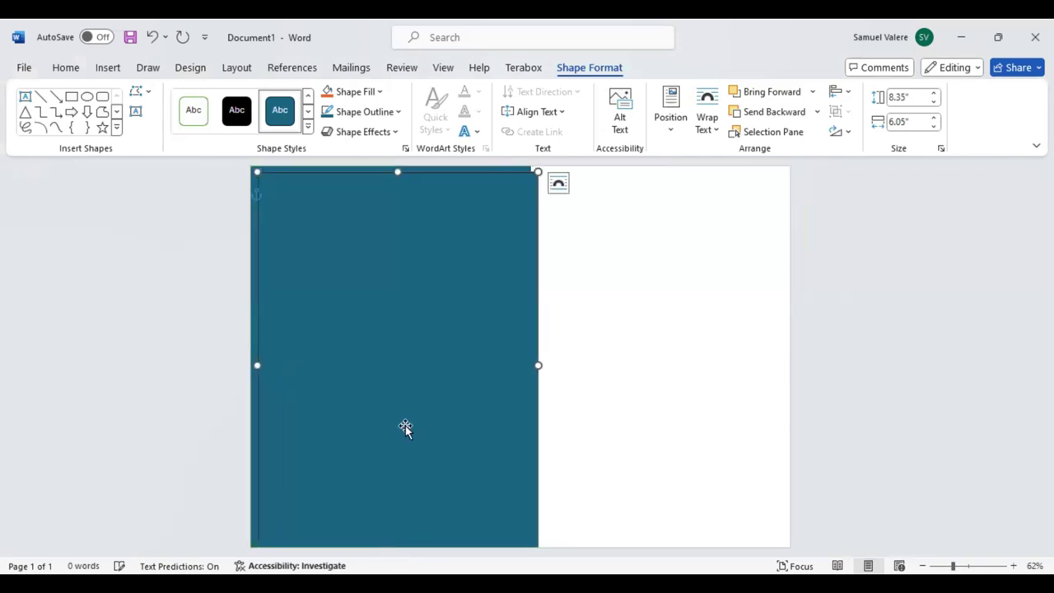
Copy the rectangle onto the right half, leaving a narrow white gap between them
mouse_move(404, 429)
left_mouse_down()
mouse_move(651, 411)
mouse_move(657, 421)
left_mouse_up()
left_click_drag(511, 357, 526, 355)
left_click(473, 357)
left_click(546, 365)
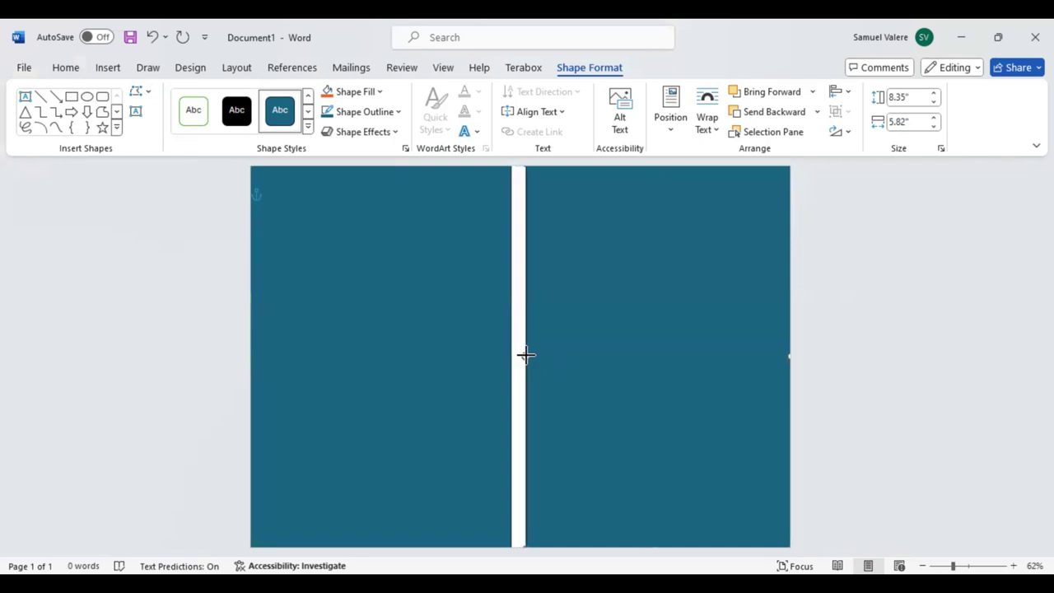
Change the rectangle outline colour and fill both half-page rectangles with solid black
left_click(367, 112)
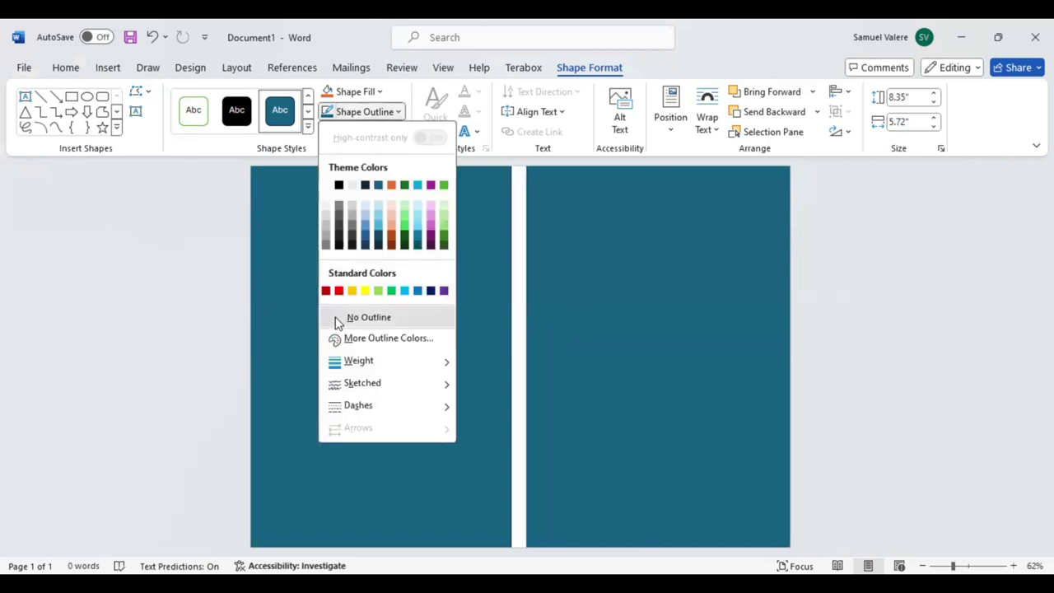
left_click(405, 291)
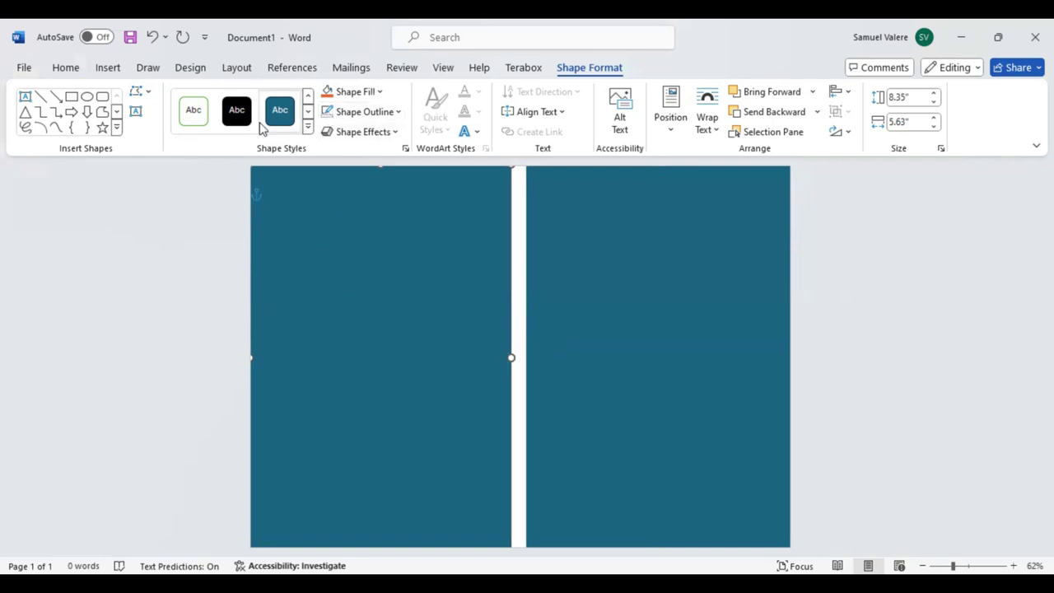
left_click(328, 91)
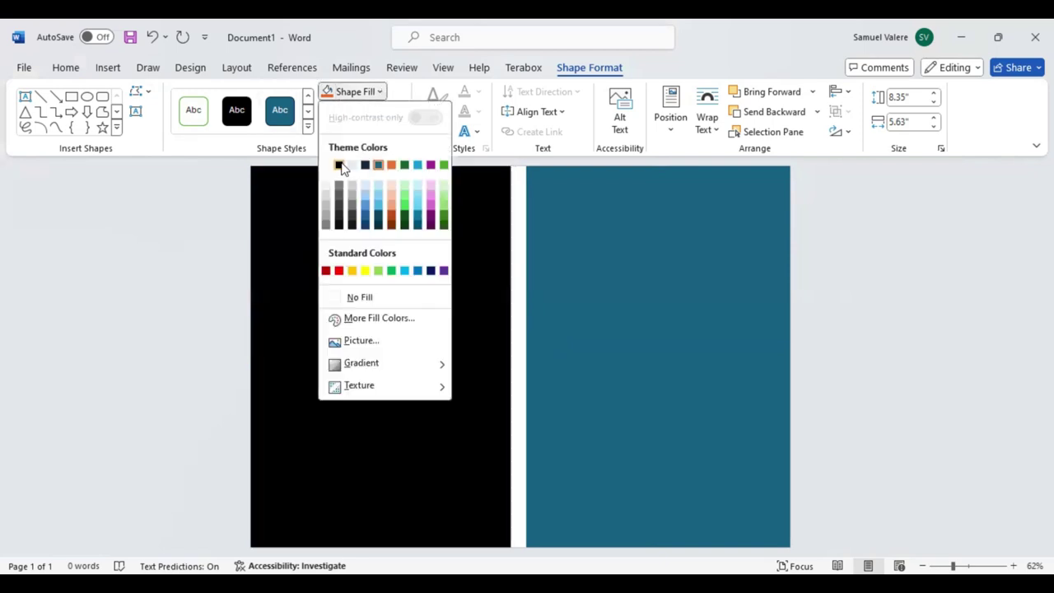
left_click(342, 165)
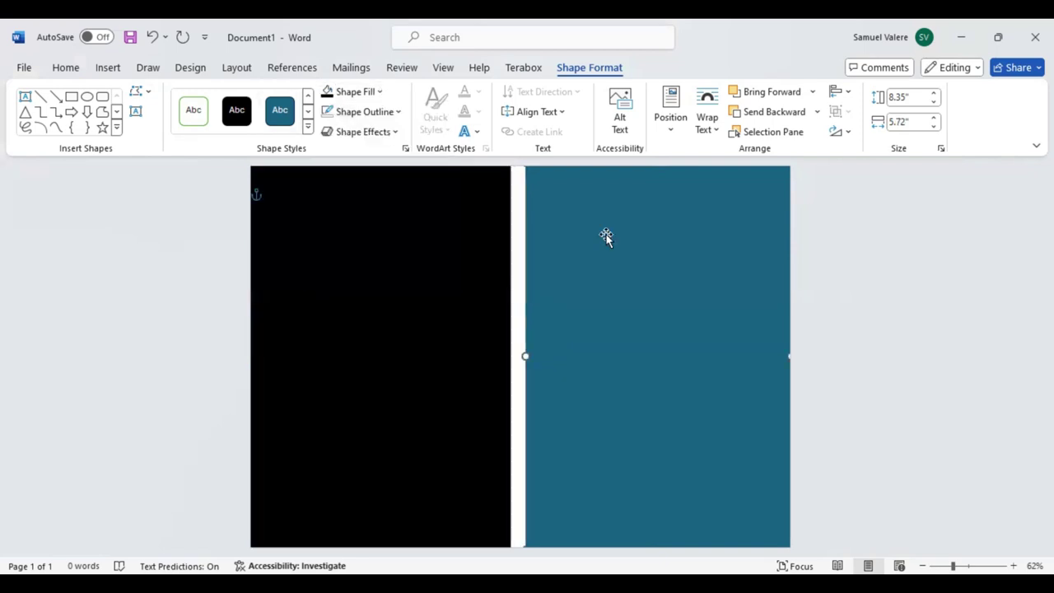
left_click(384, 91)
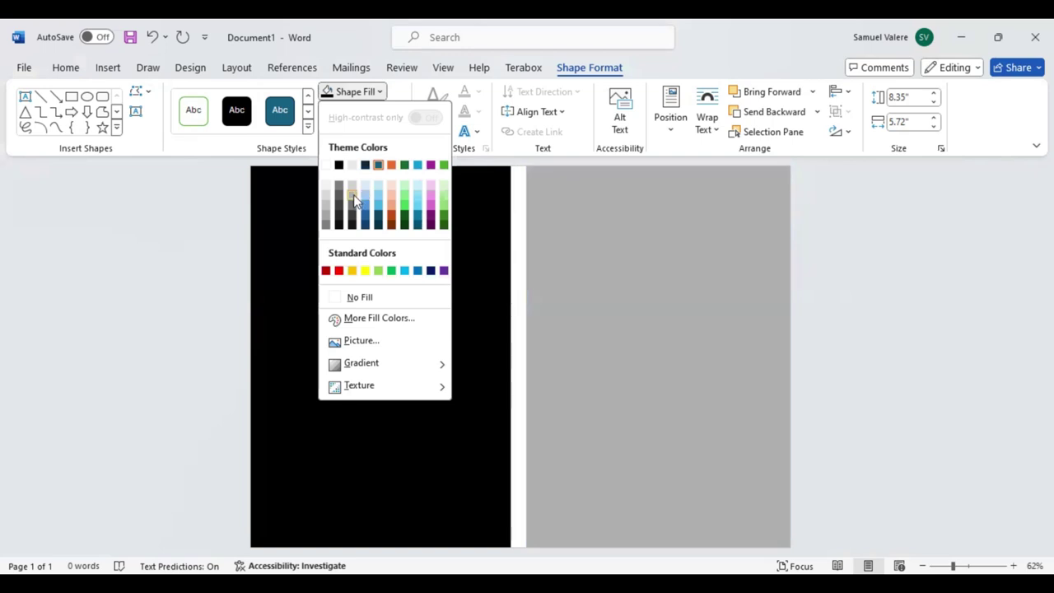
left_click(348, 172)
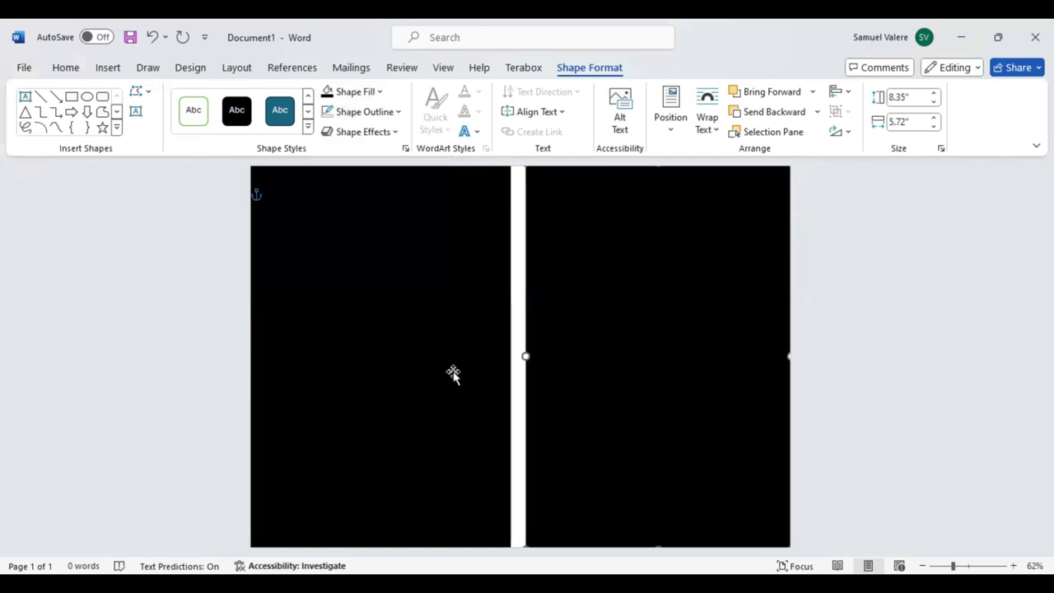
left_click(391, 379)
left_click(71, 97)
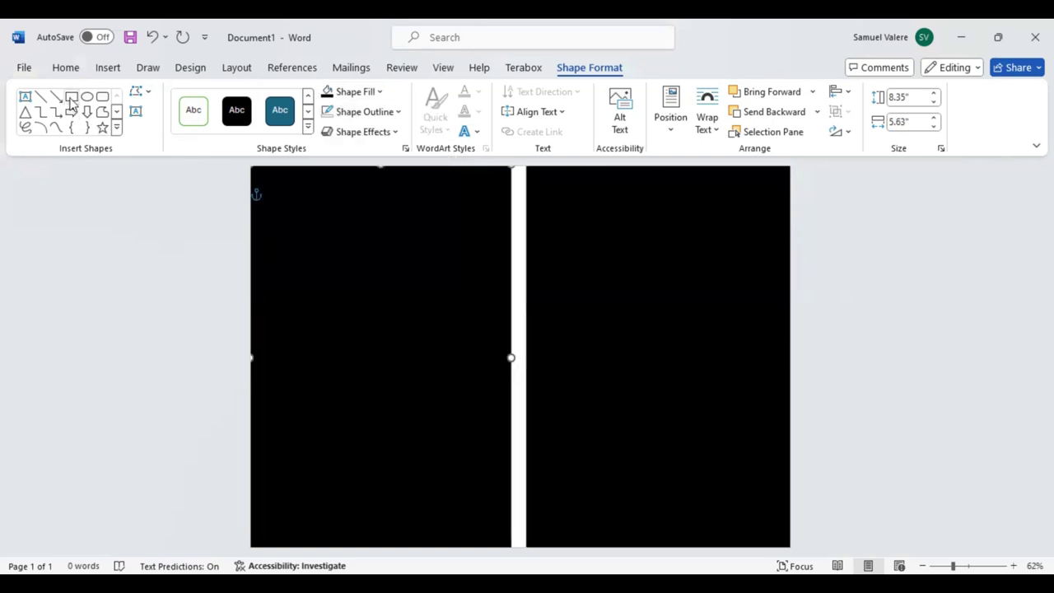
Draw a thin yellow bar across the top of the left black panel
mouse_move(308, 206)
left_mouse_down()
mouse_move(509, 213)
mouse_move(239, 214)
left_mouse_up()
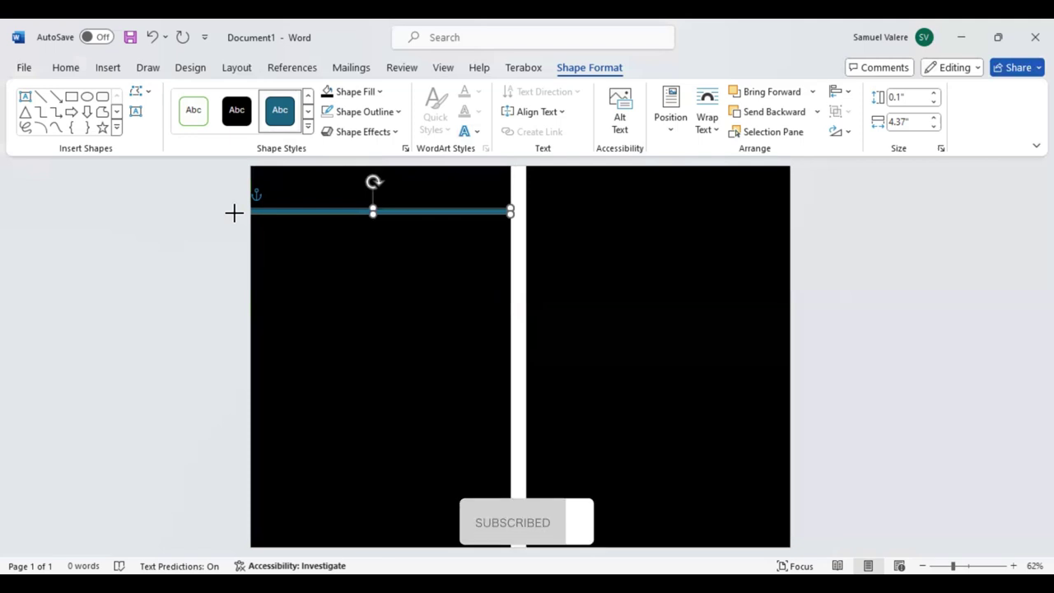
left_click_drag(240, 214, 234, 213)
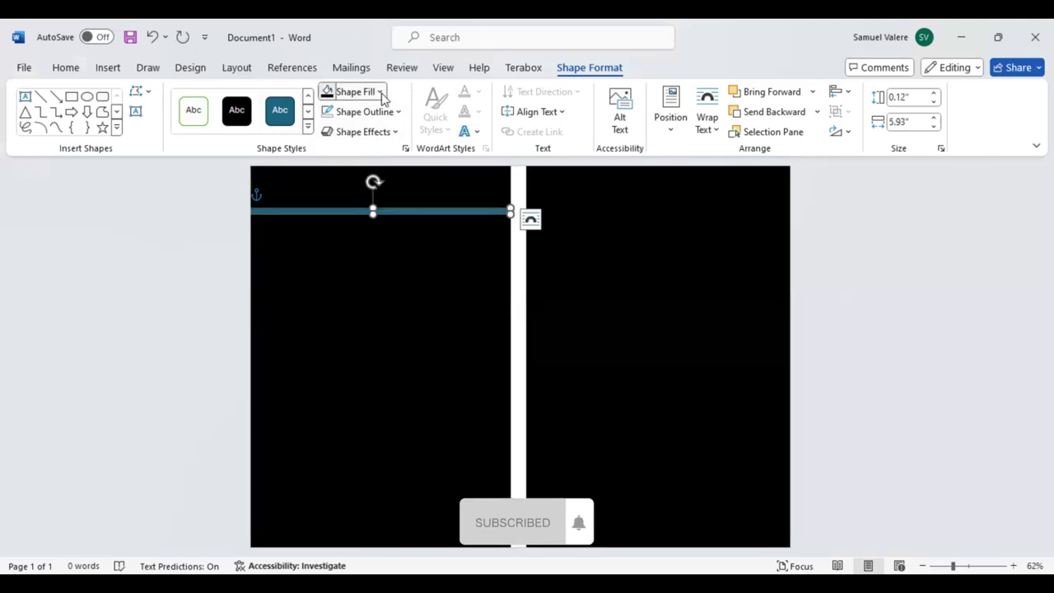
left_click(355, 269)
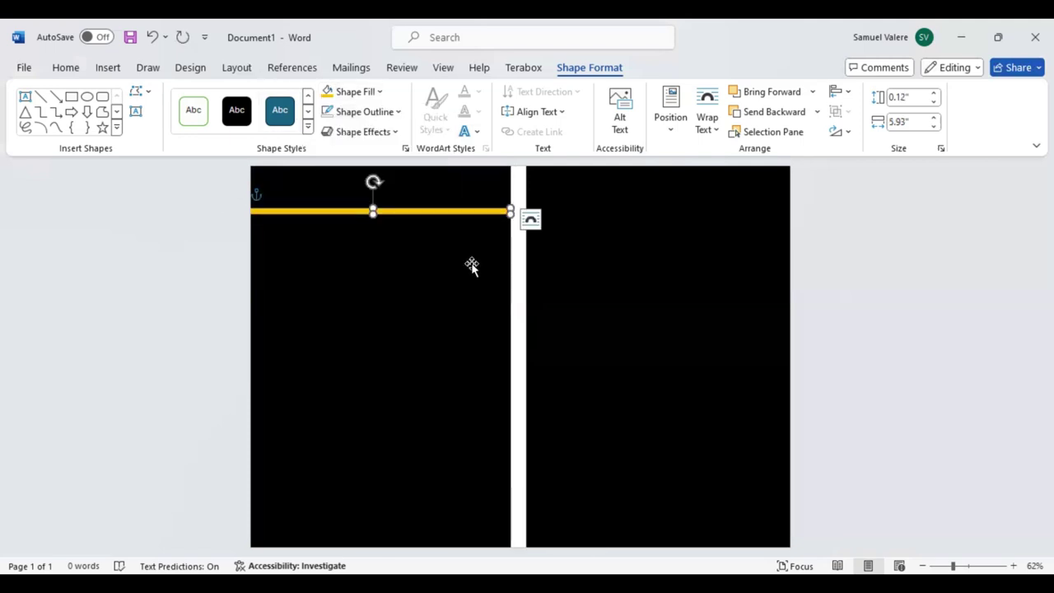
left_click(604, 296)
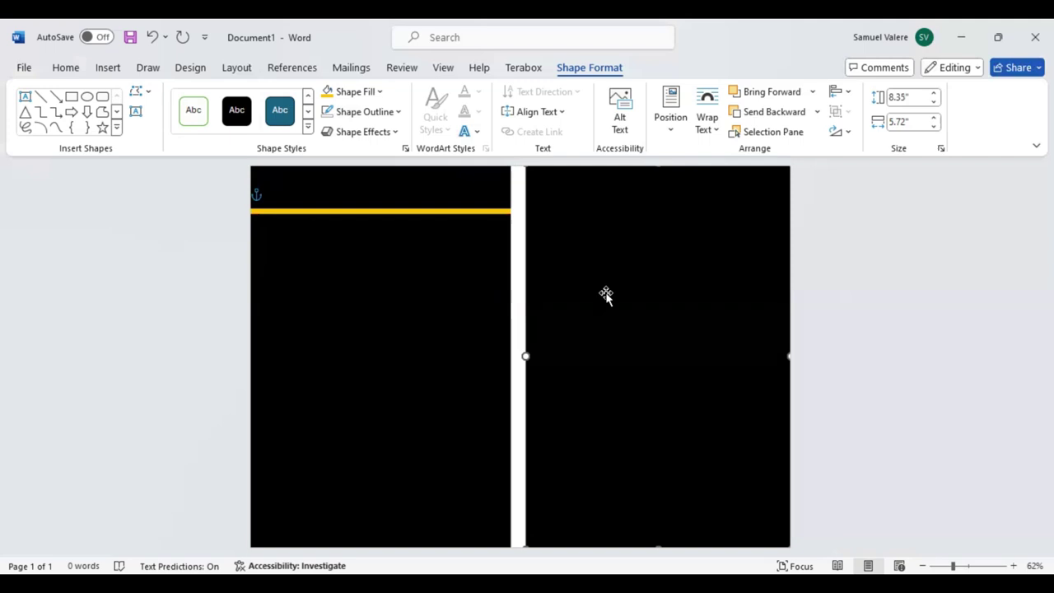
left_click(425, 212)
key("Up")
key("Up")
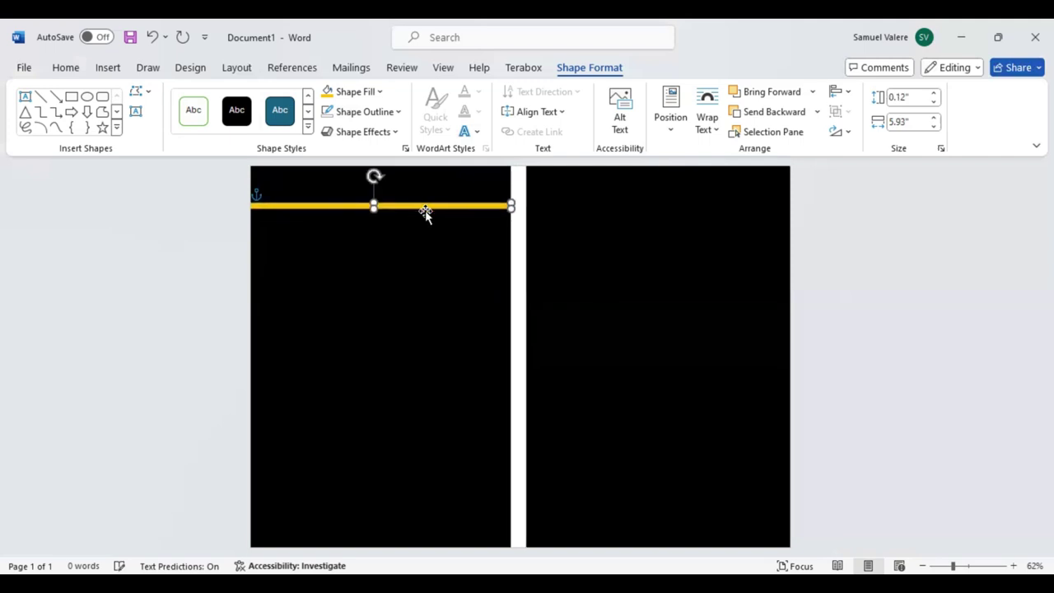
key("Up")
key("Up")
key("Up")
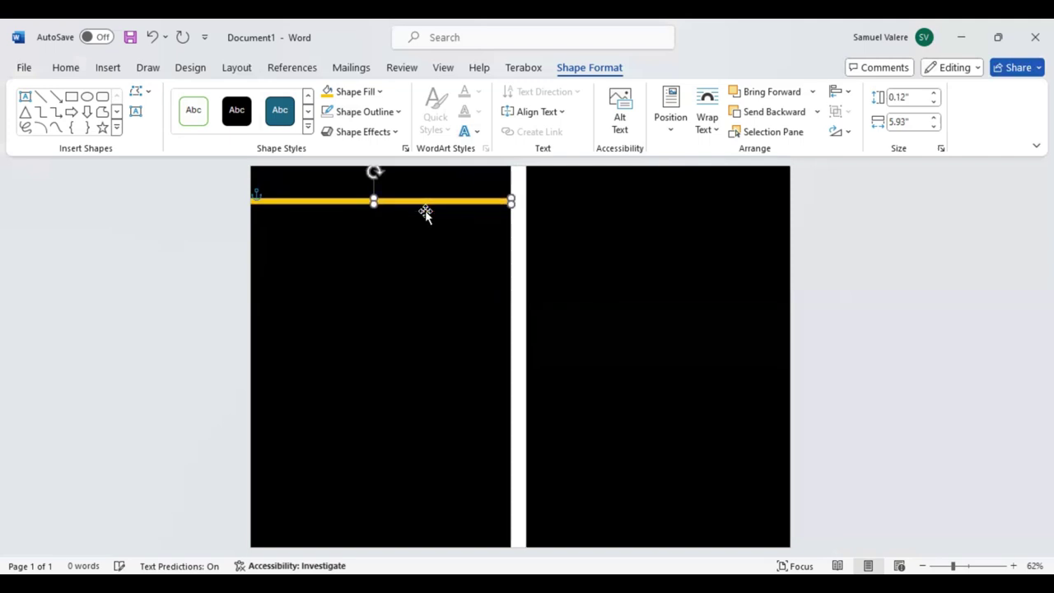
key("Up")
key("Up")
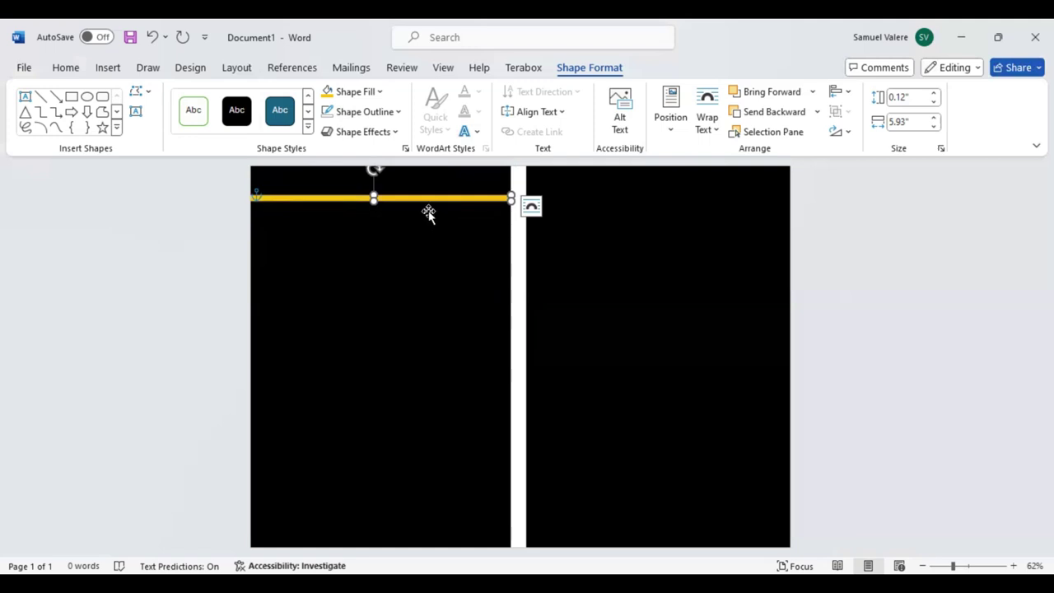
Duplicate the yellow bar into a second parallel line aligned with the first
key("ctrl+d")
key("Left")
key("Left")
key("Left")
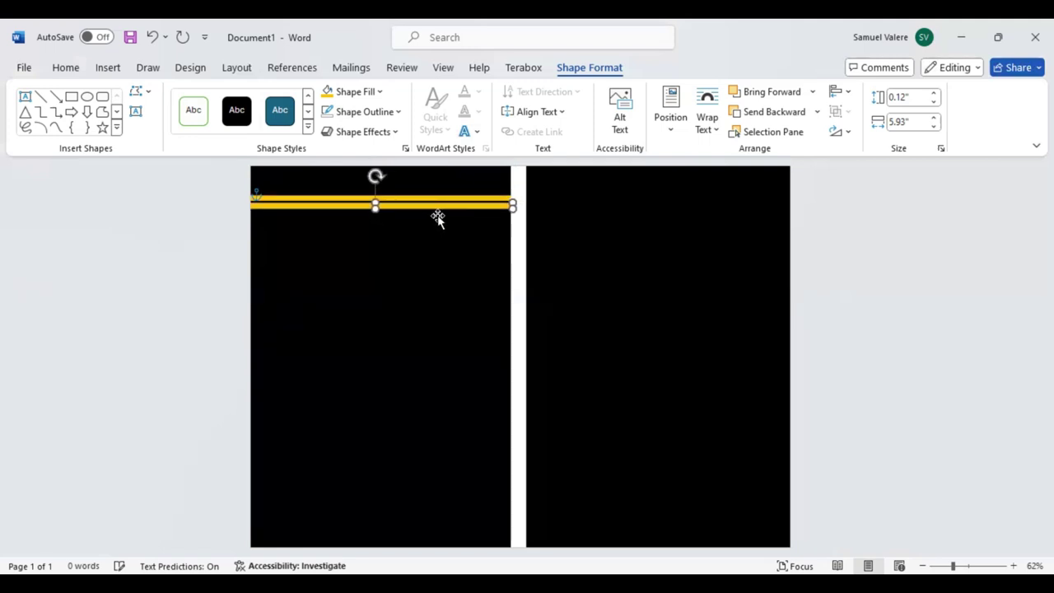
left_click(582, 267)
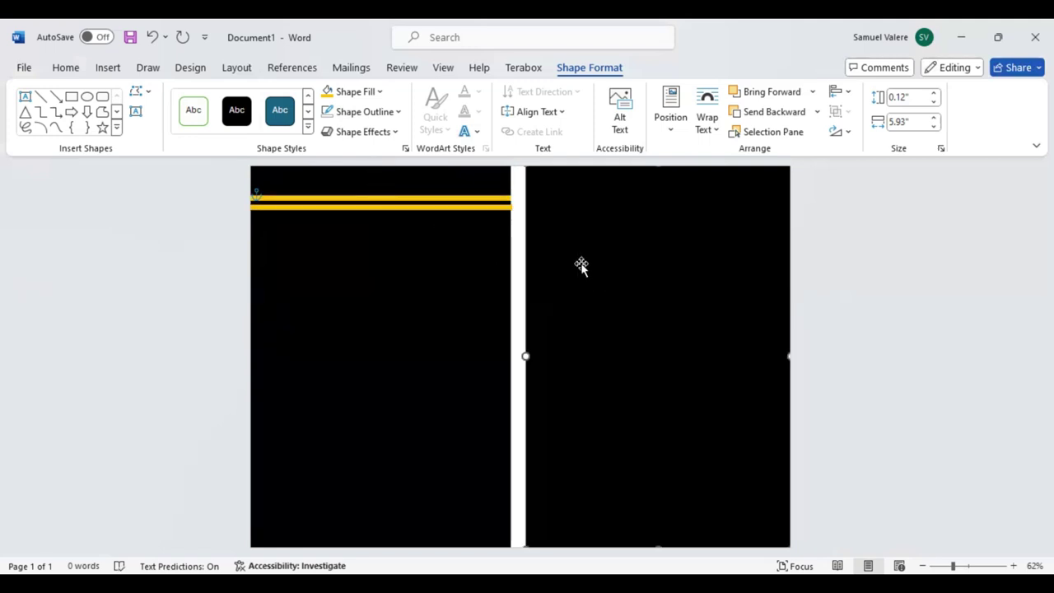
left_click(482, 208)
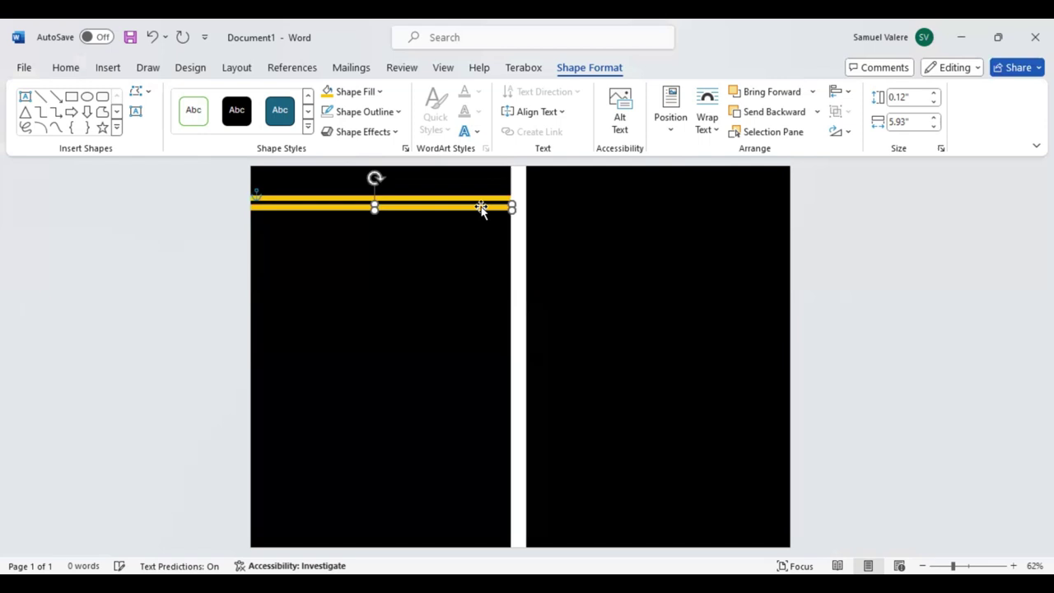
left_click(496, 257)
left_click(594, 247)
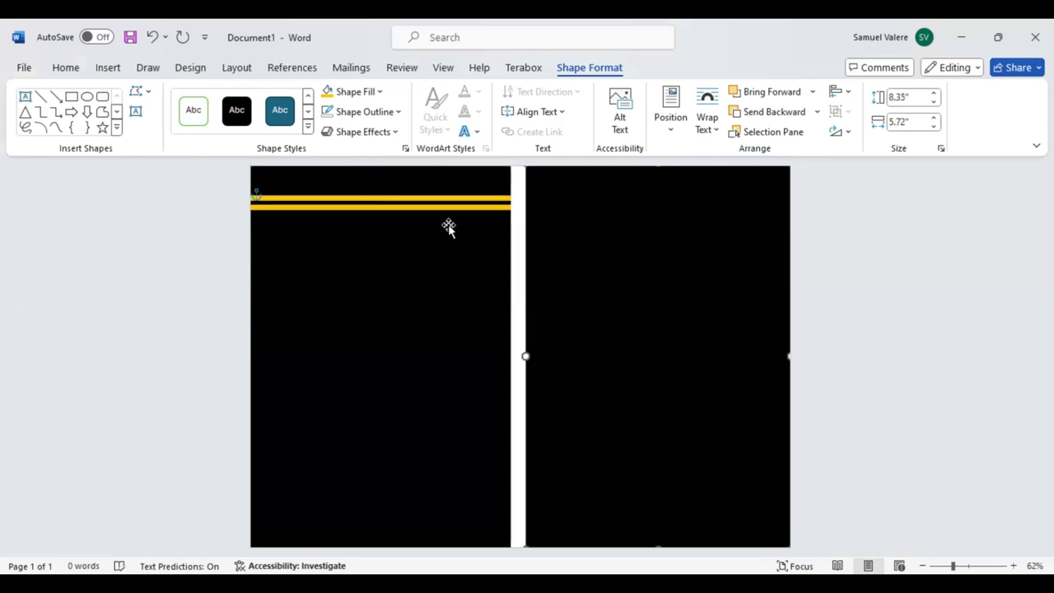
left_click(418, 201)
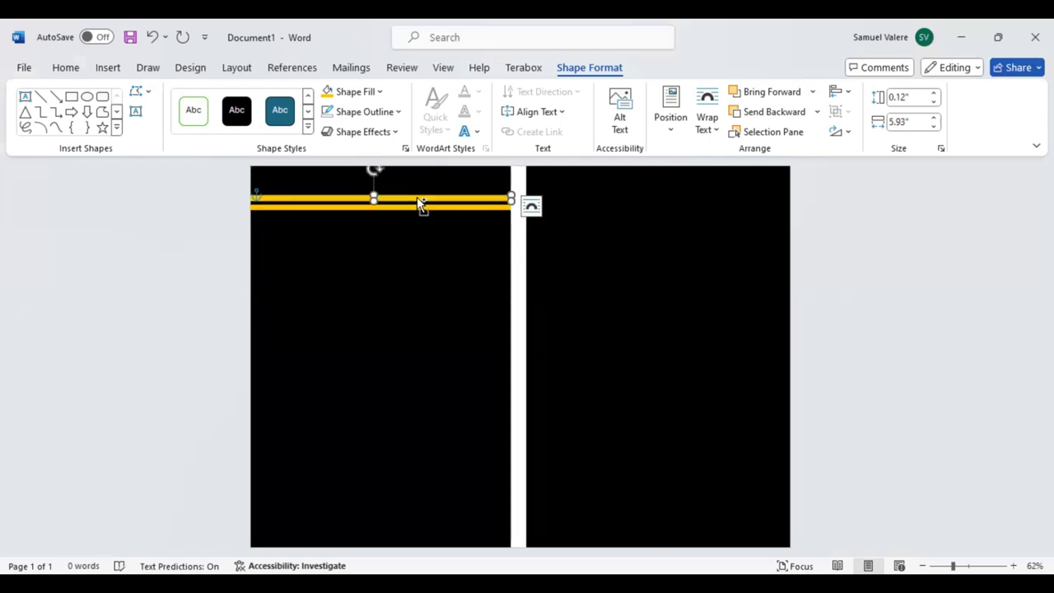
Copy a yellow line to the panel's bottom edge and tighten the spacing of the top pair
left_click_drag(419, 200, 416, 523)
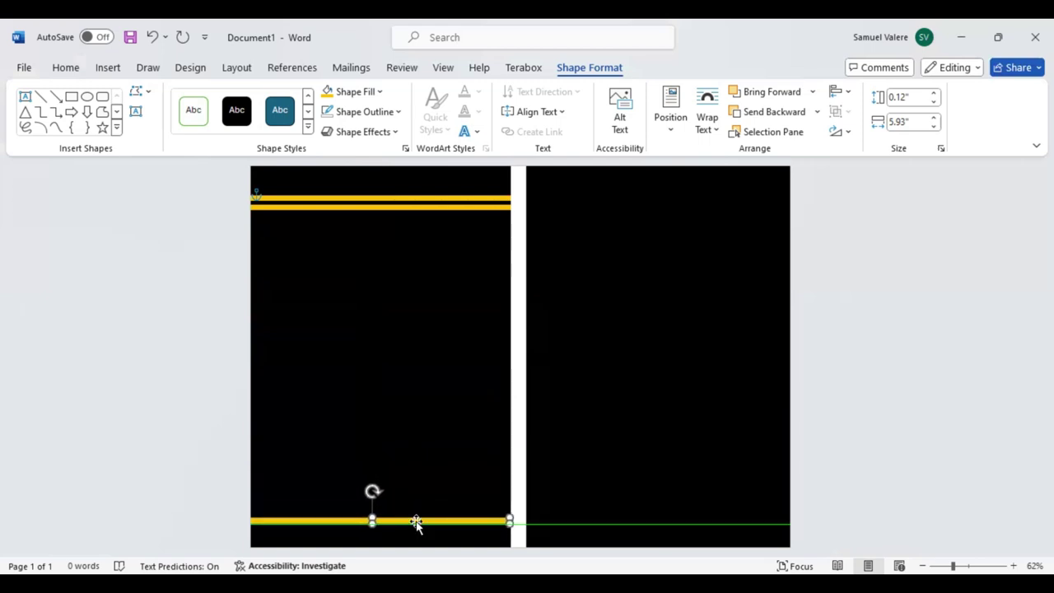
left_click(372, 198)
left_click_drag(364, 201, 362, 187)
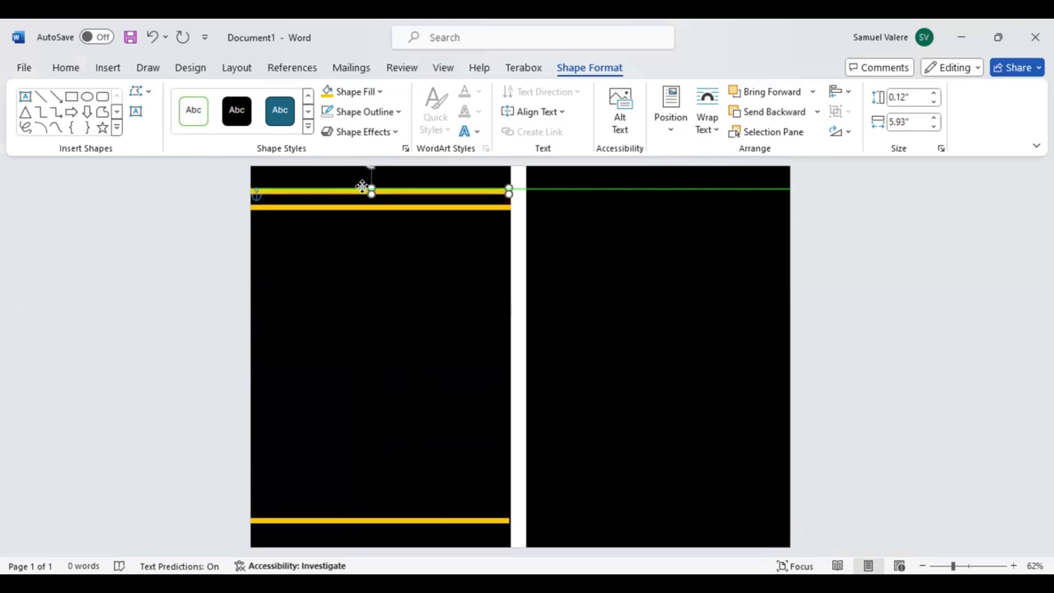
left_click(572, 290)
left_click(474, 191)
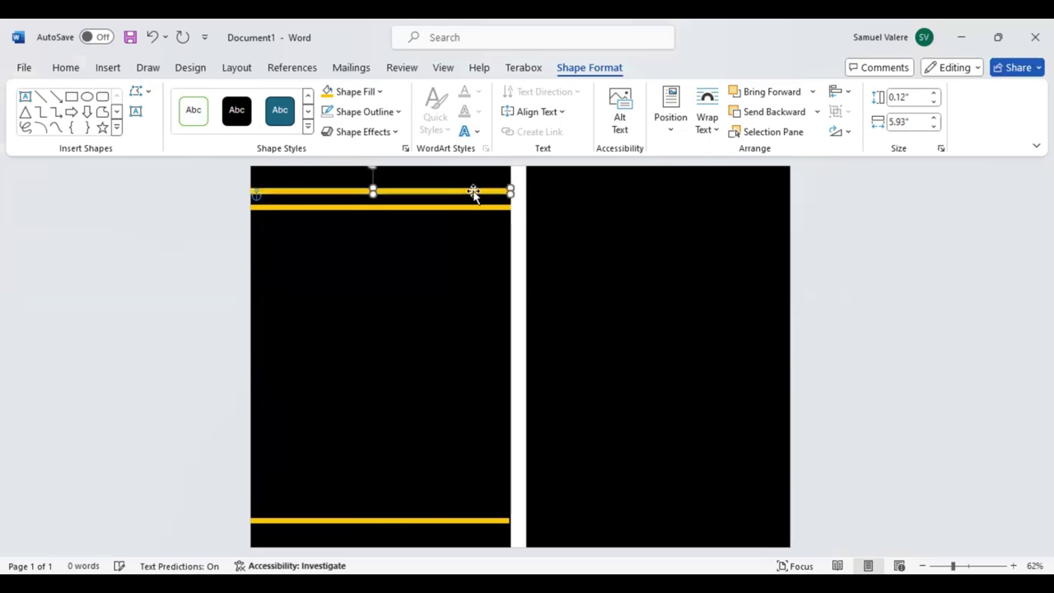
left_click(590, 261)
left_click(482, 206)
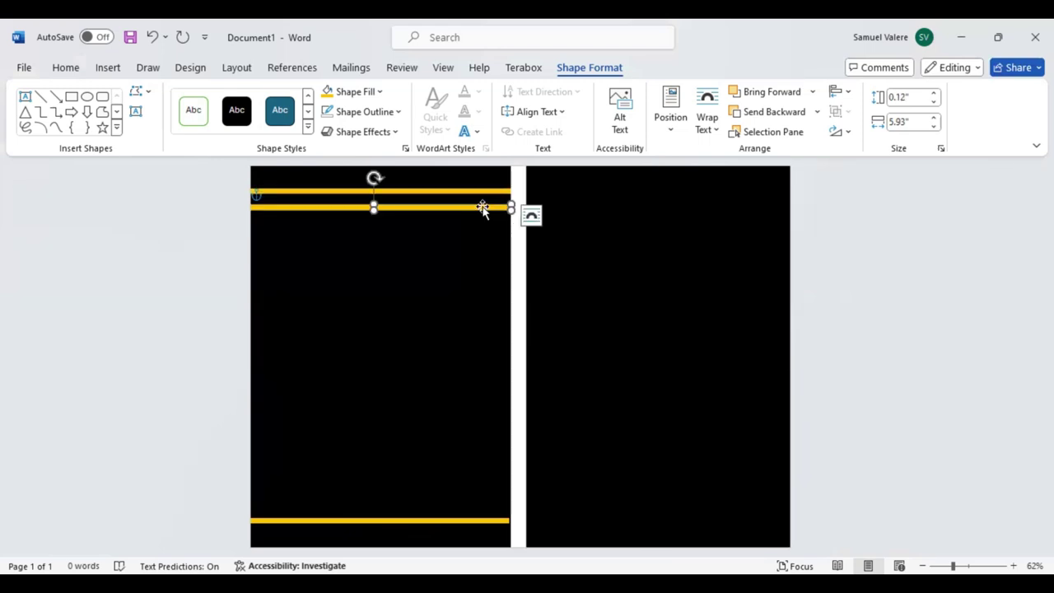
key("Up")
key("Up")
key("Up")
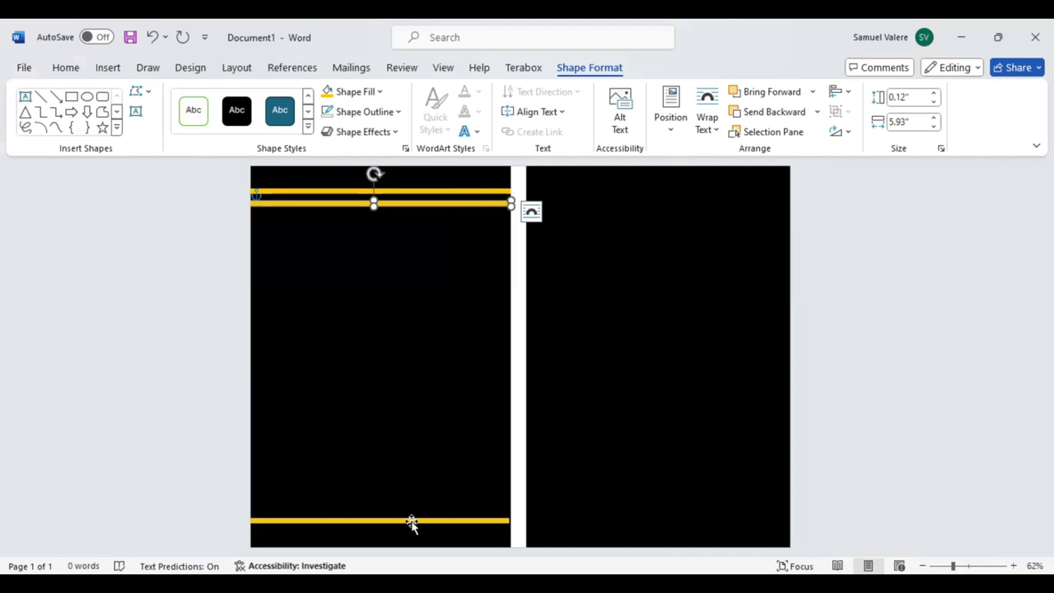
Align the bottom yellow line and duplicate it into a matching bottom pair
left_click(412, 521)
left_click(578, 515)
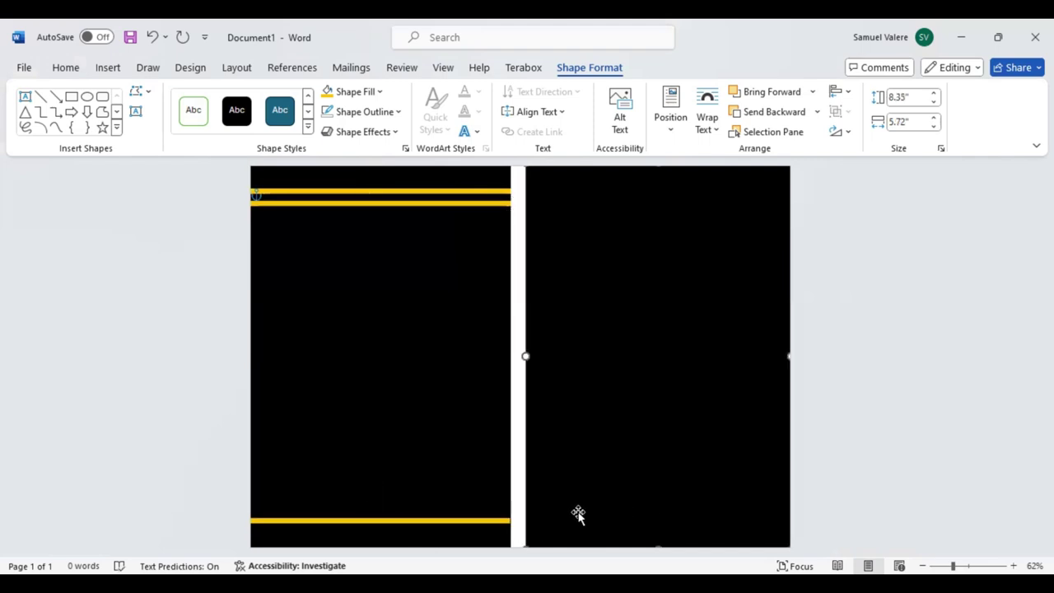
left_click_drag(465, 520, 467, 523)
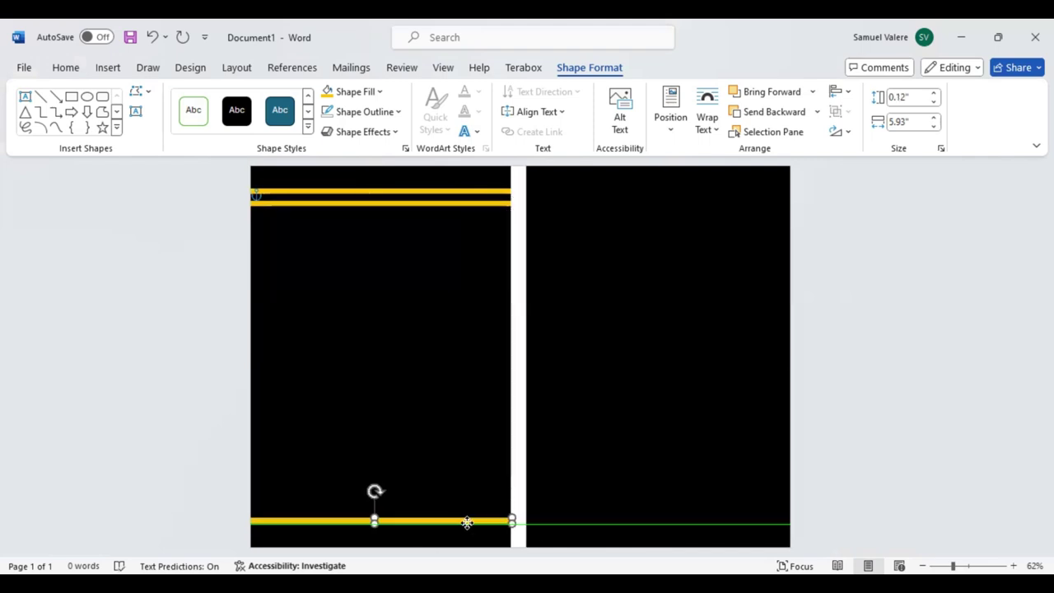
left_click(614, 502)
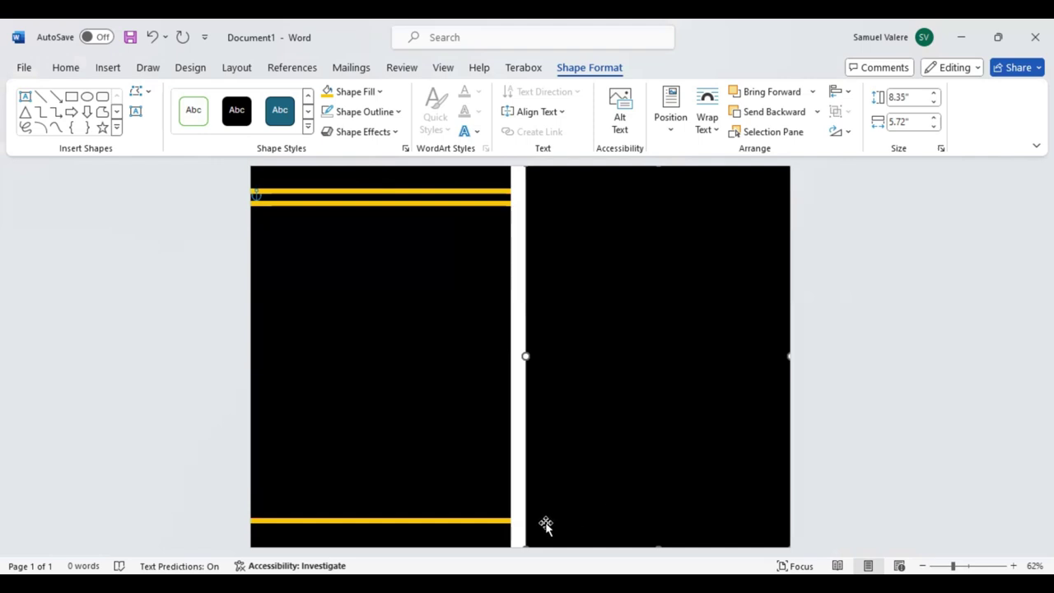
left_click(455, 520)
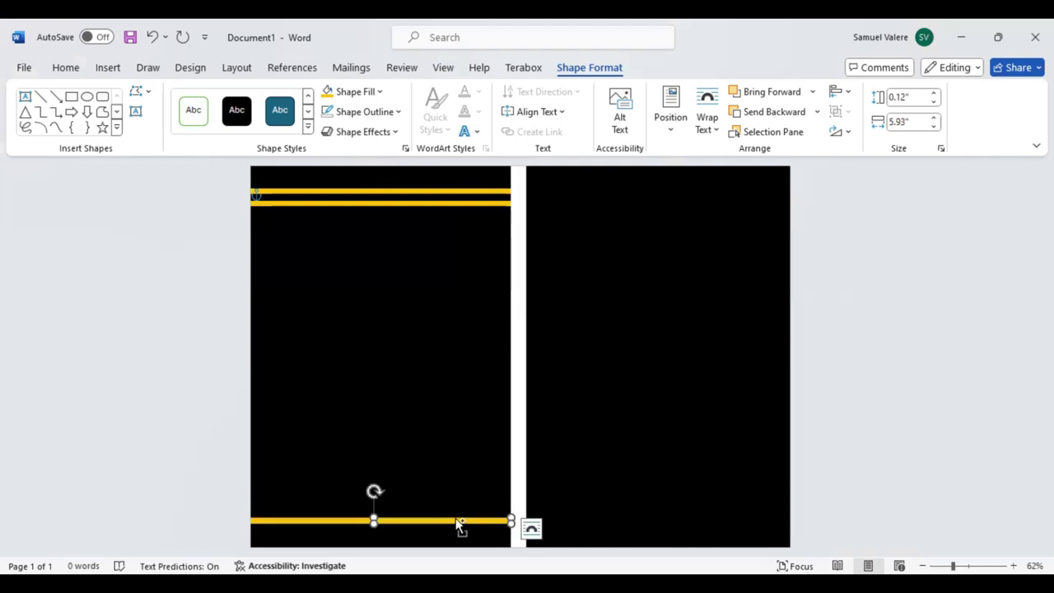
key("ctrl+d")
key("Up")
key("Up")
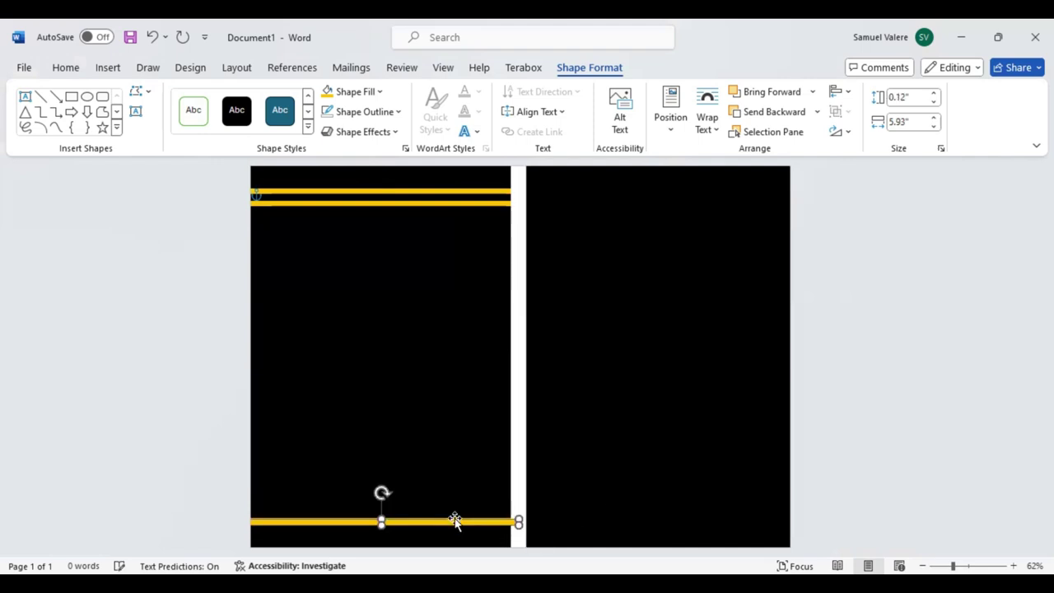
key("Up")
key("Up")
key("Up")
key("Left")
key("Left")
key("Left")
key("Left")
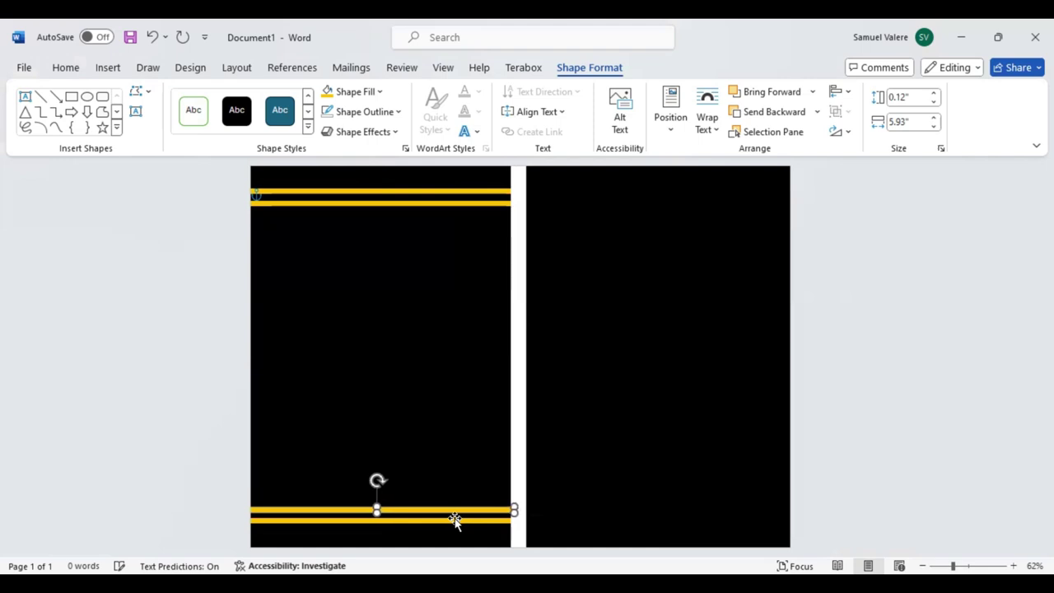
key("Left")
left_click(599, 513)
left_click(478, 510)
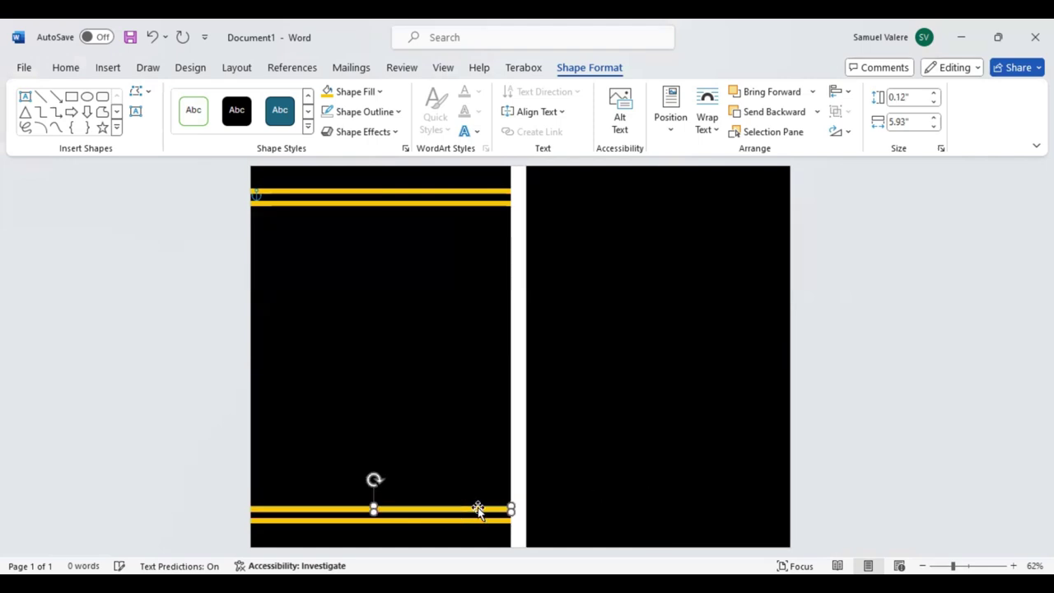
left_click(643, 482)
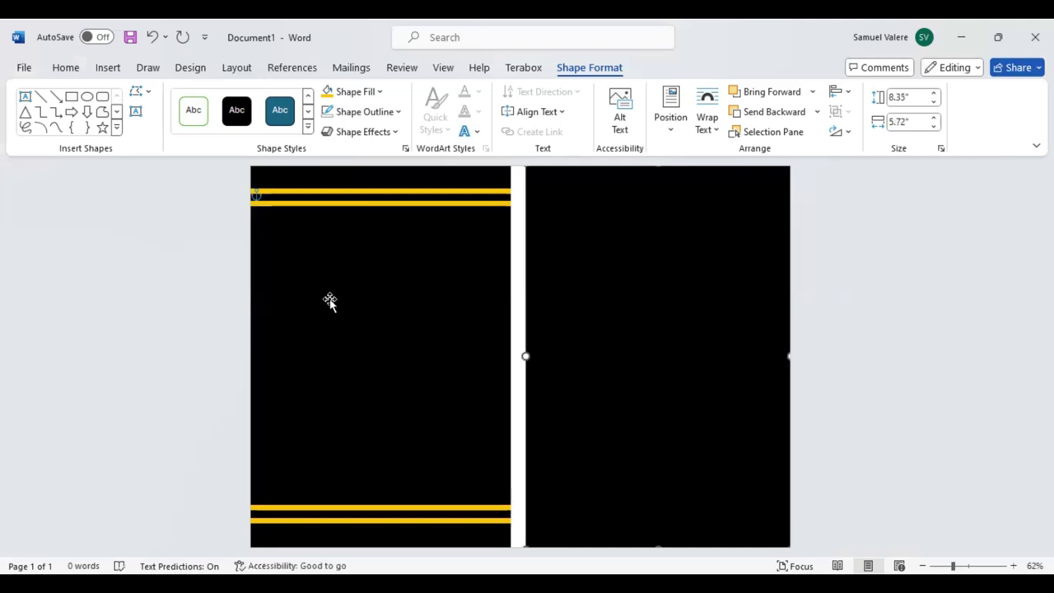
Add a text box reading 'Restaurant' below the top lines with No Fill
left_click(136, 111)
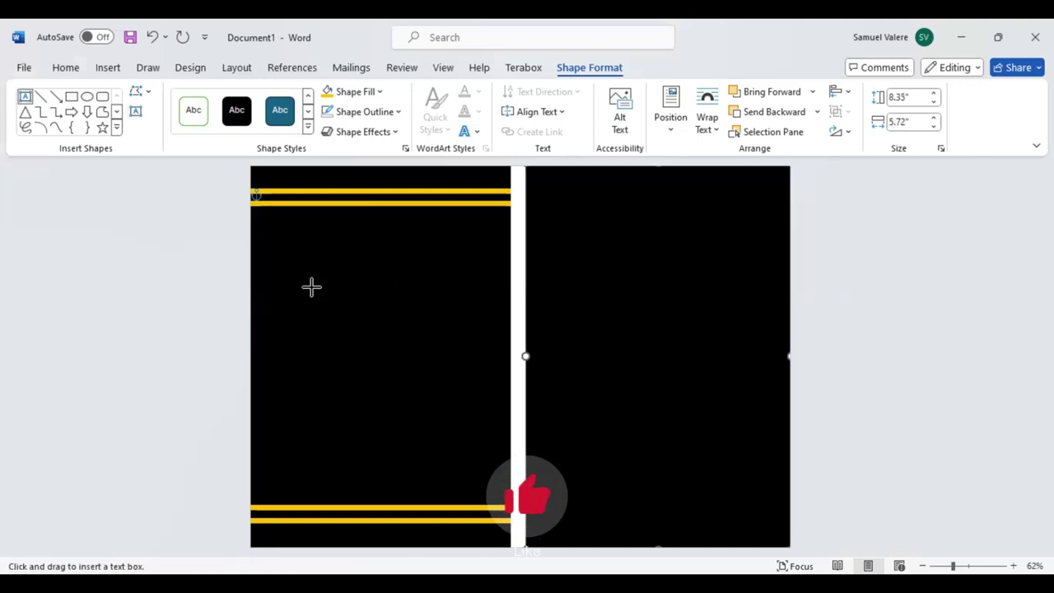
left_click_drag(311, 286, 451, 308)
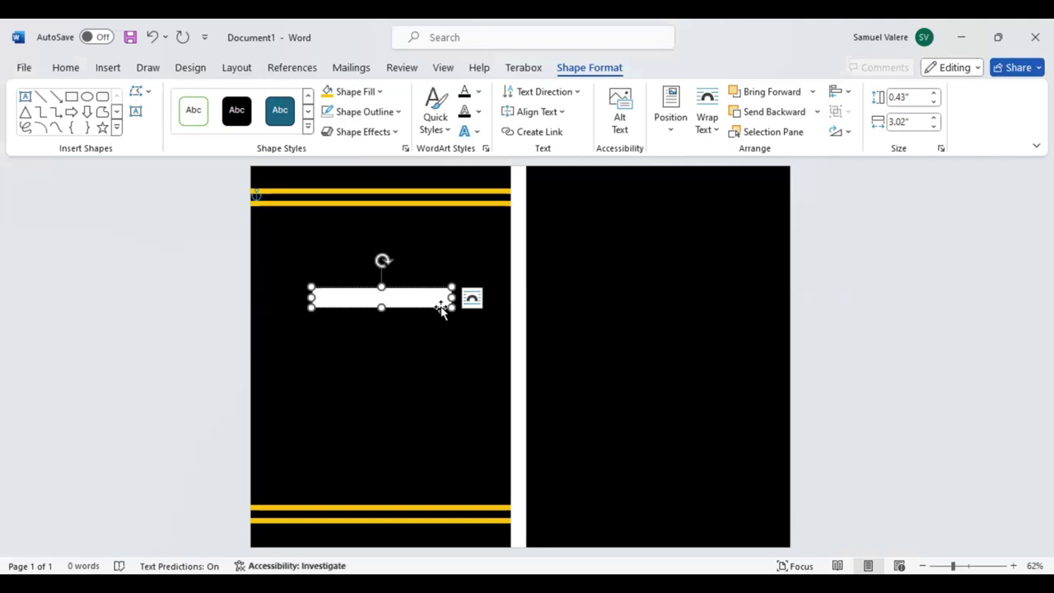
type("Restaurant")
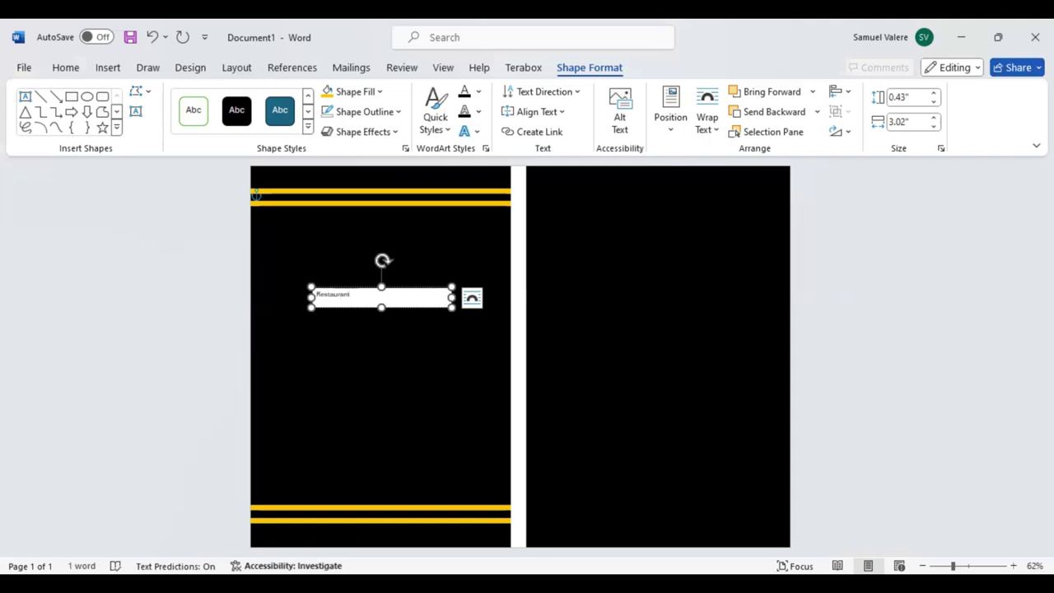
left_click_drag(351, 295, 313, 298)
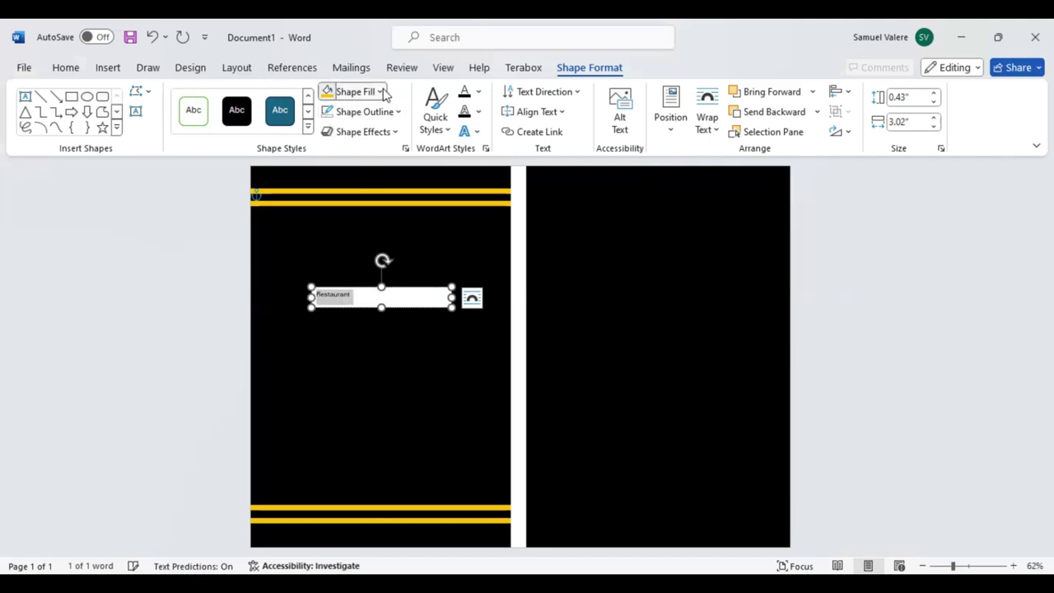
left_click(328, 92)
left_click(339, 298)
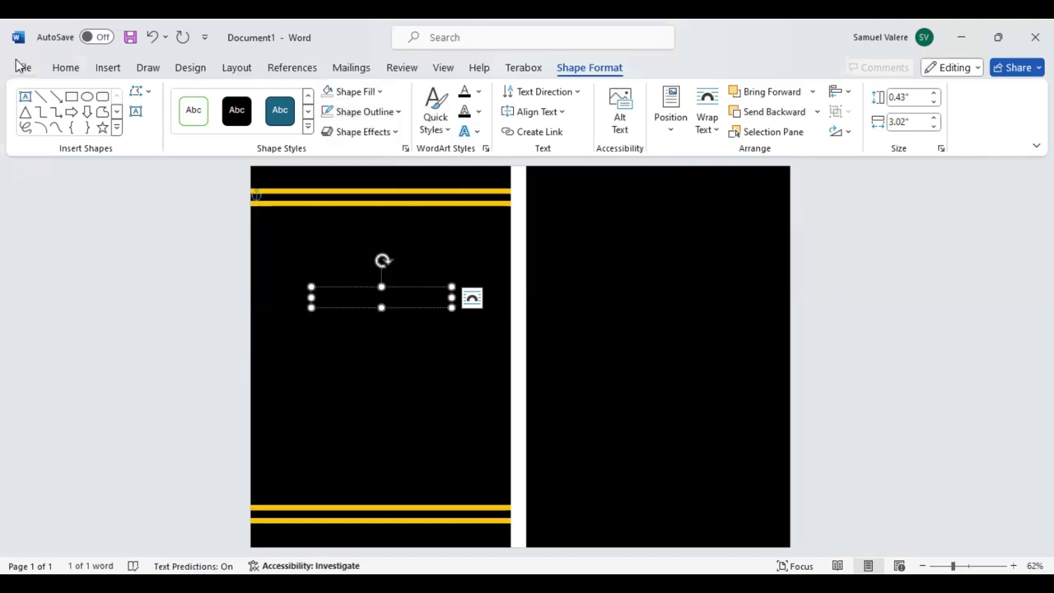
Format the Restaurant text as white, 22 pt, all capitals
left_click(65, 69)
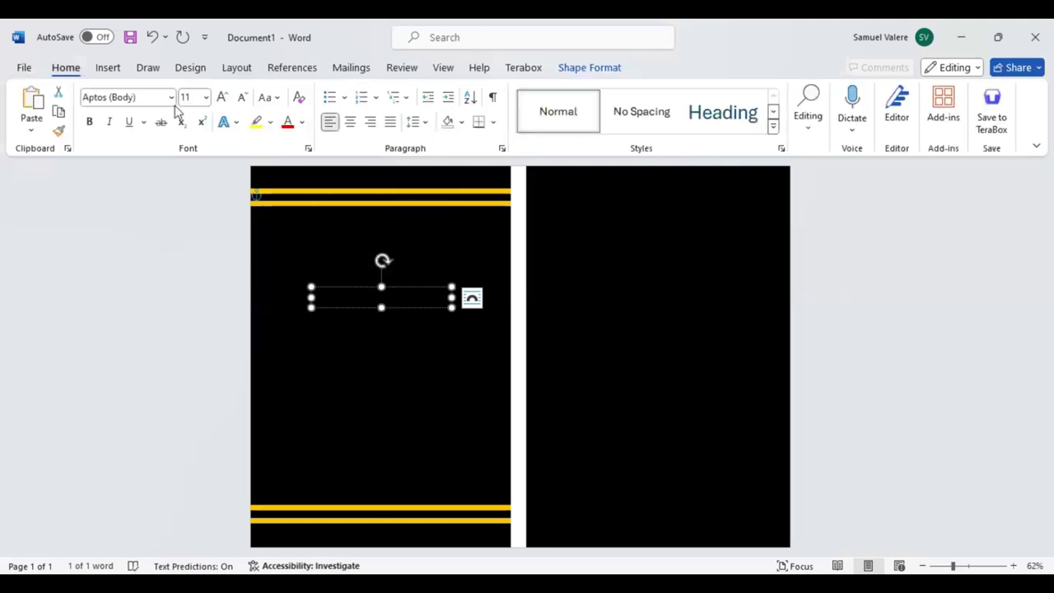
left_click(222, 98)
left_click(222, 98)
left_click(222, 98)
left_click(222, 98)
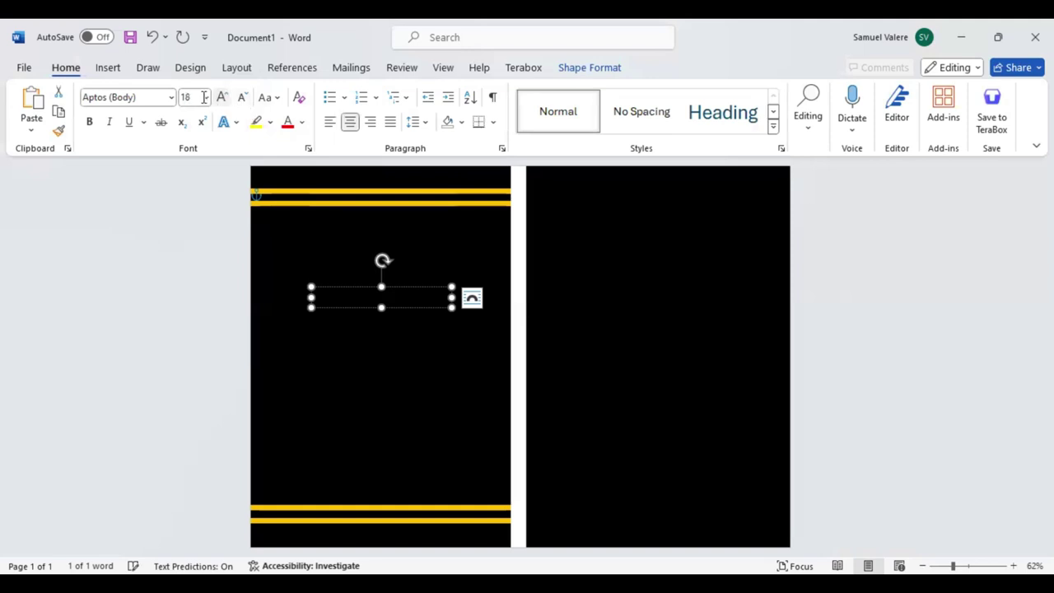
left_click(303, 122)
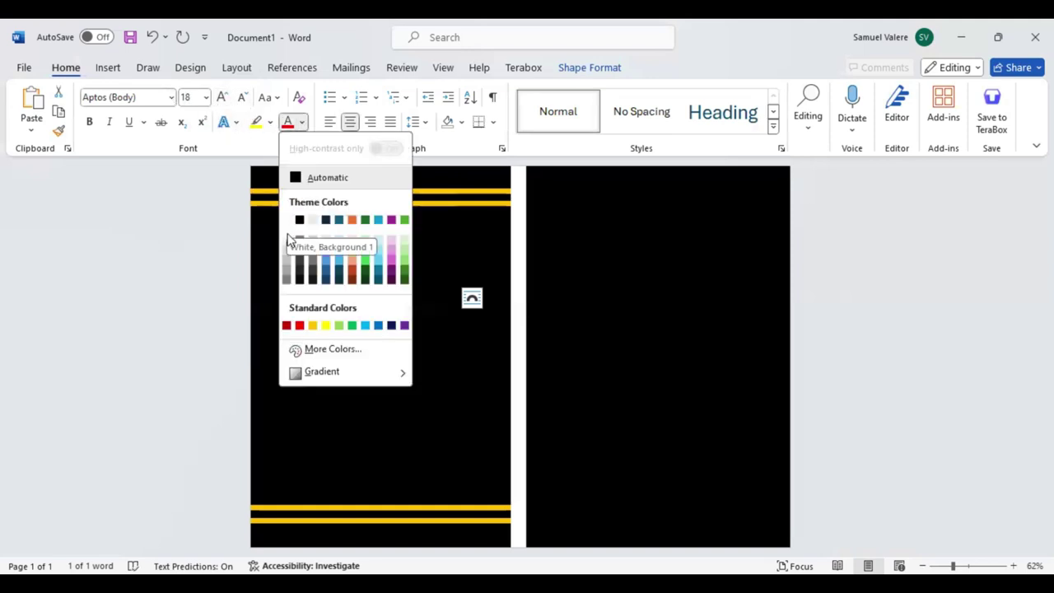
left_click(287, 220)
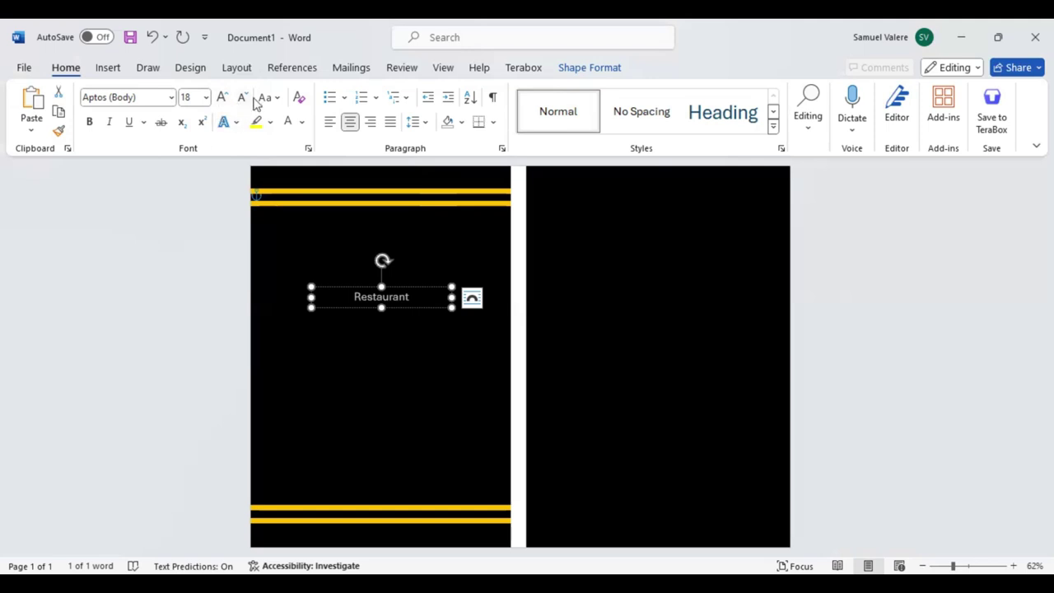
key("shift+F3")
left_click(223, 98)
left_click(222, 97)
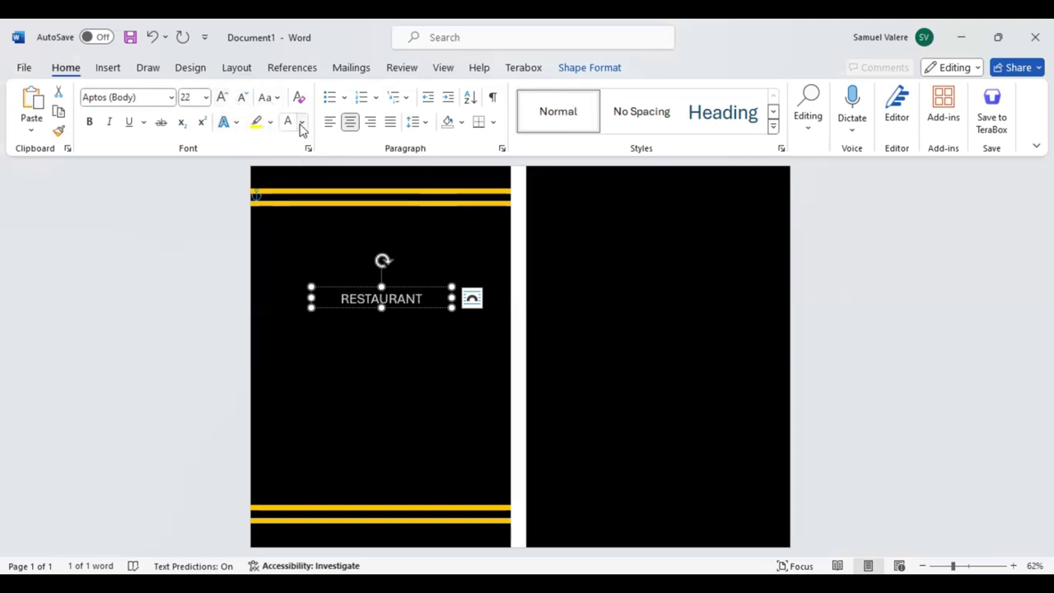
Set the RESTAURANT text's character spacing to Expanded
key("ctrl+d")
left_click(404, 127)
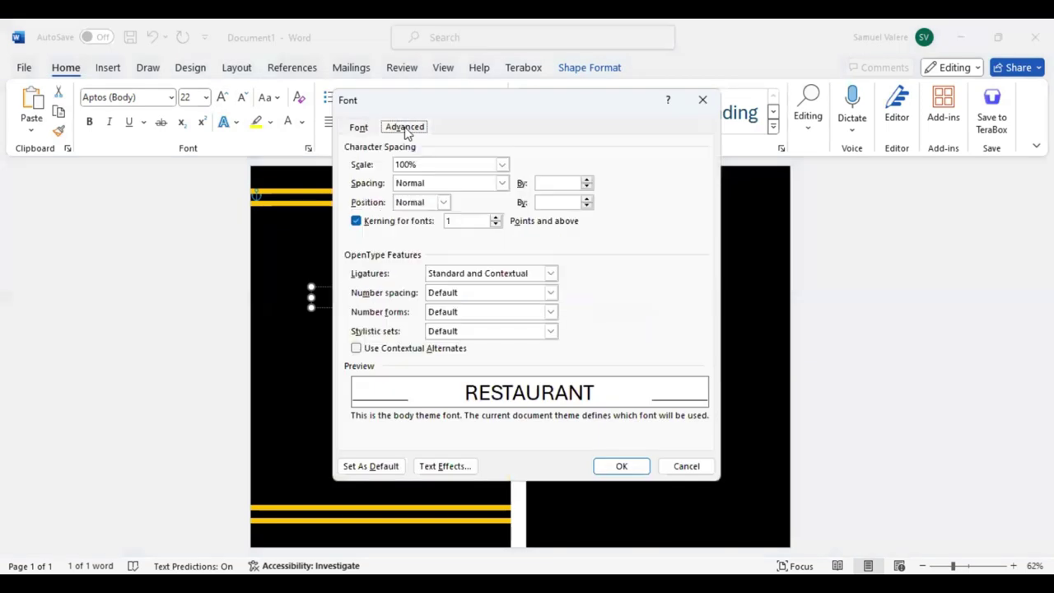
left_click(502, 185)
left_click(429, 209)
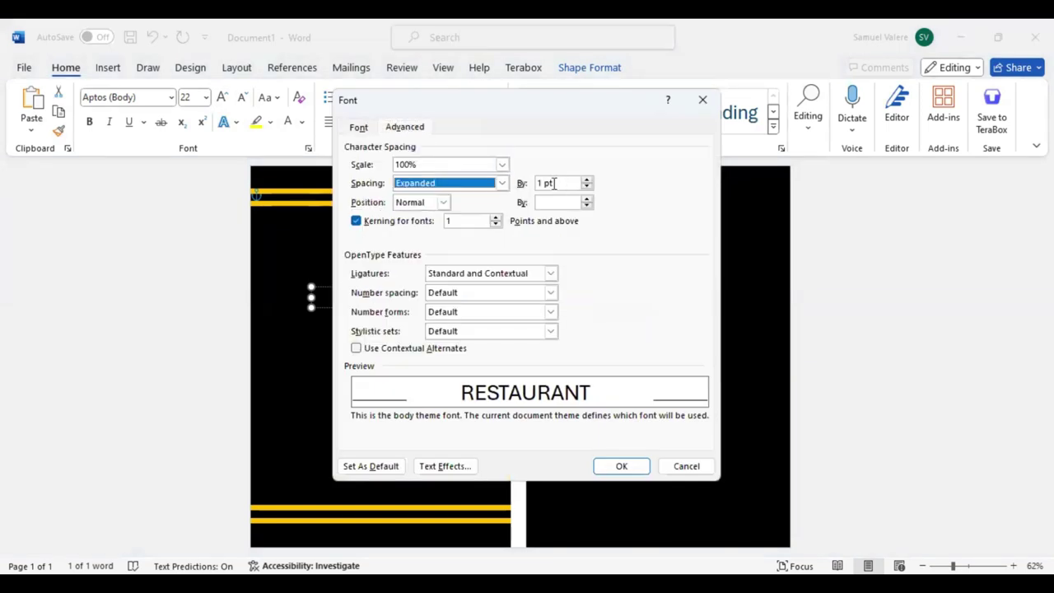
left_click(542, 183)
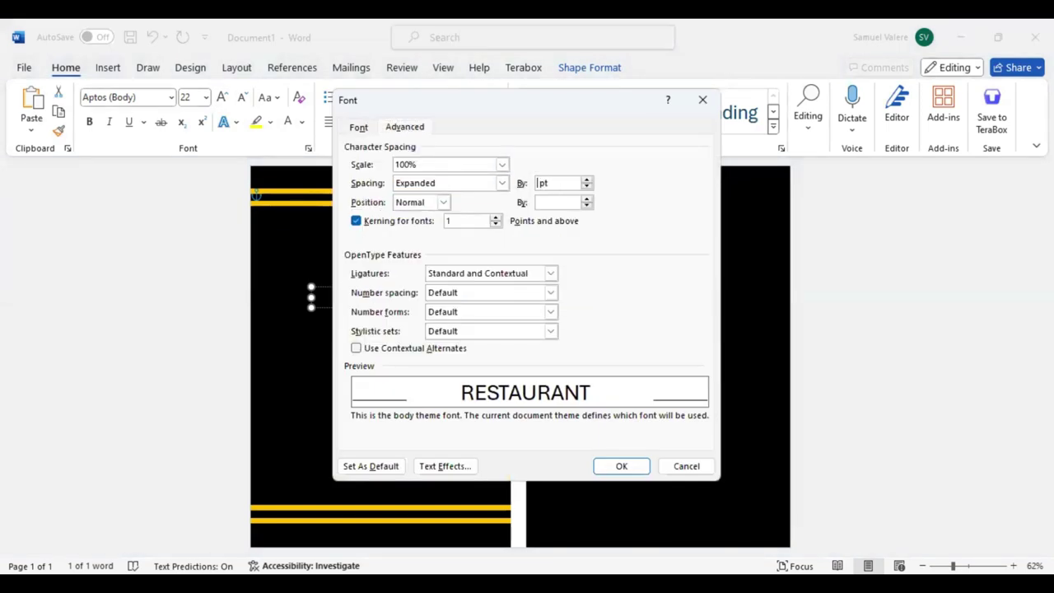
key("Return")
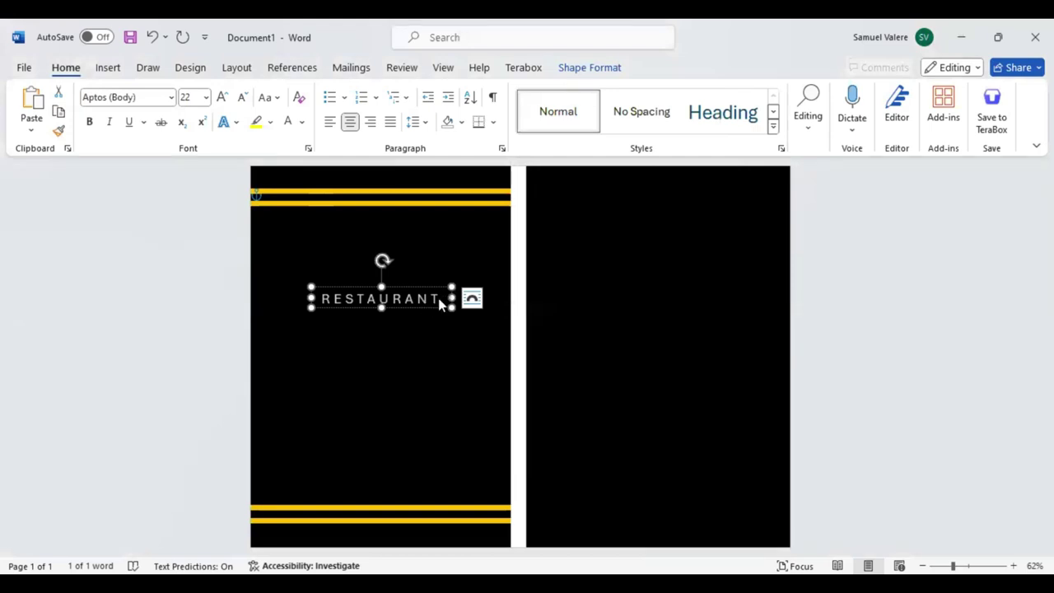
Grow RESTAURANT to 28 pt and enlarge its text box so the word shows fully
left_click(420, 301)
double_click(396, 301)
left_click(529, 248)
left_click(530, 248)
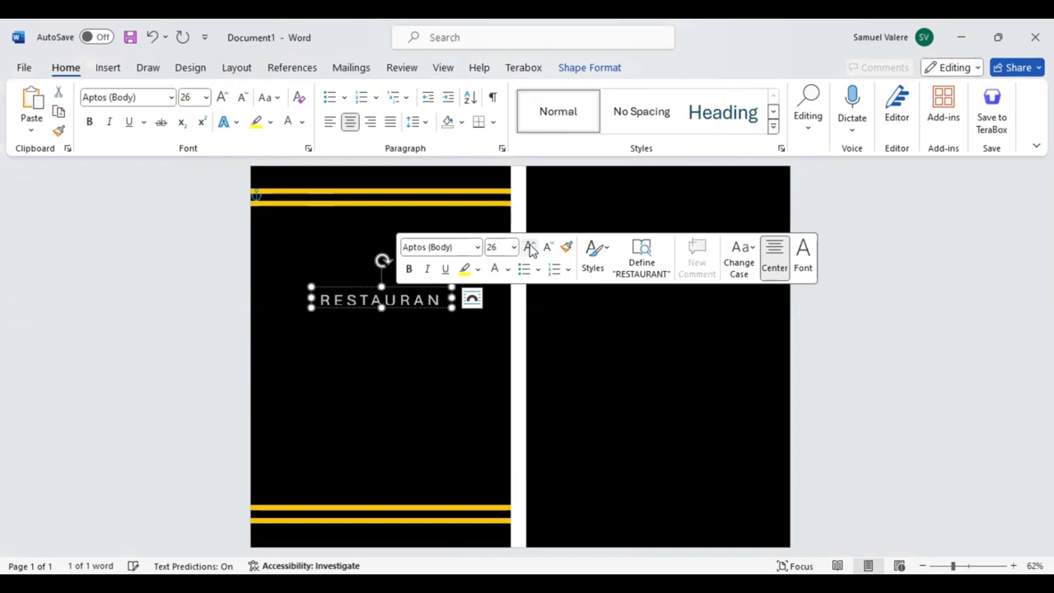
left_click(530, 248)
left_click_drag(452, 300, 465, 300)
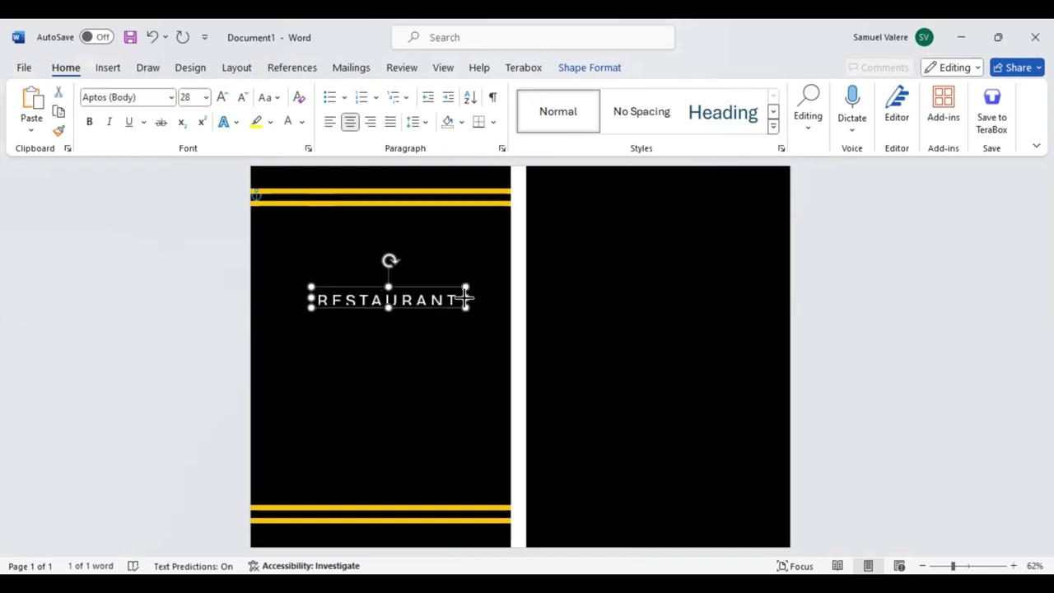
mouse_move(388, 306)
left_mouse_down()
mouse_move(390, 294)
mouse_move(389, 315)
left_mouse_up()
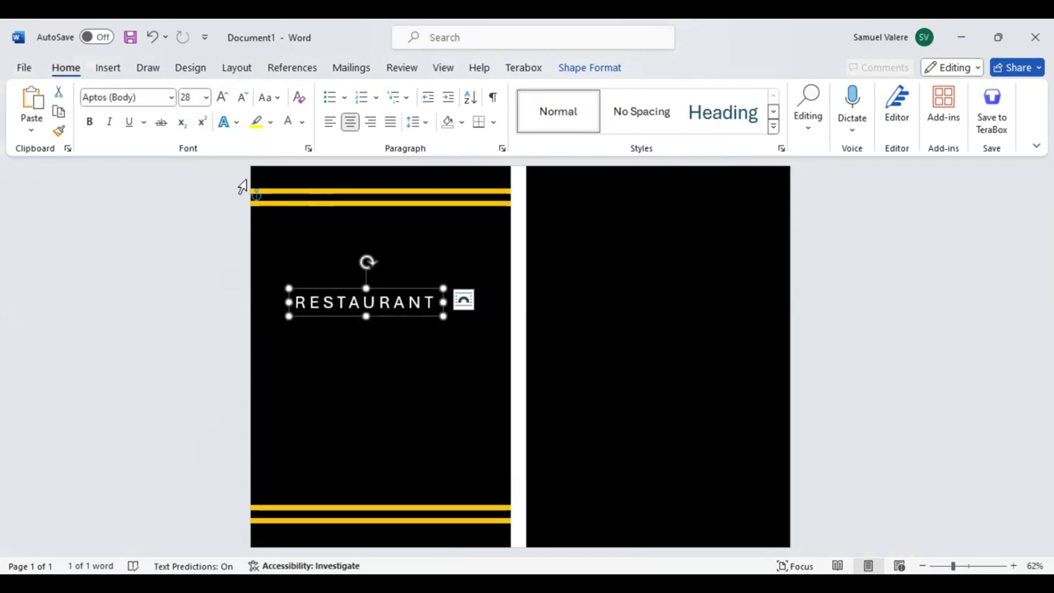
Draw a small hexagon filled gold and place it just above the RESTAURANT title
left_click(105, 67)
left_click(231, 92)
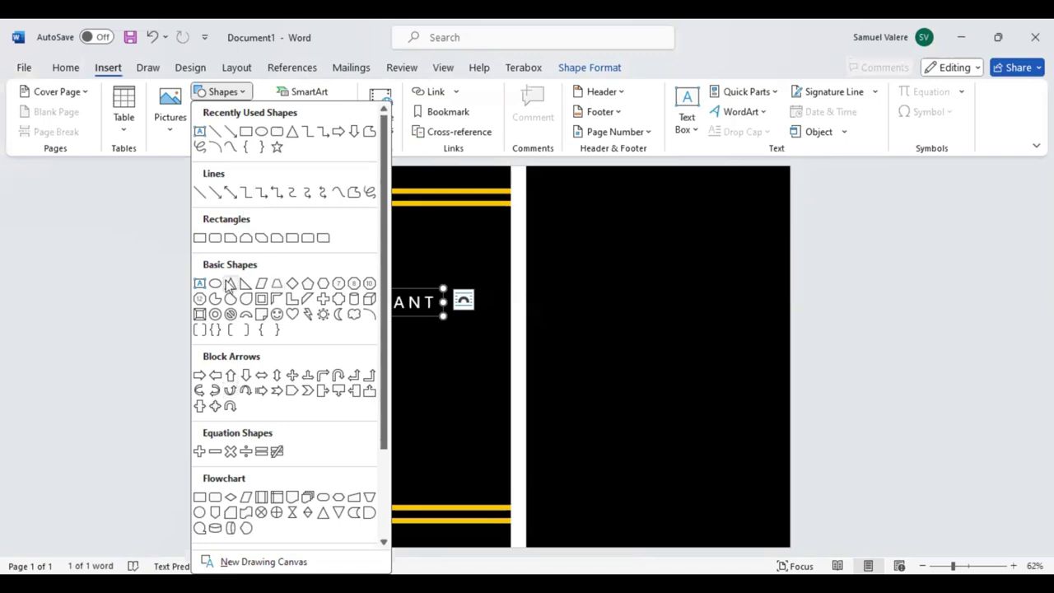
left_click(324, 283)
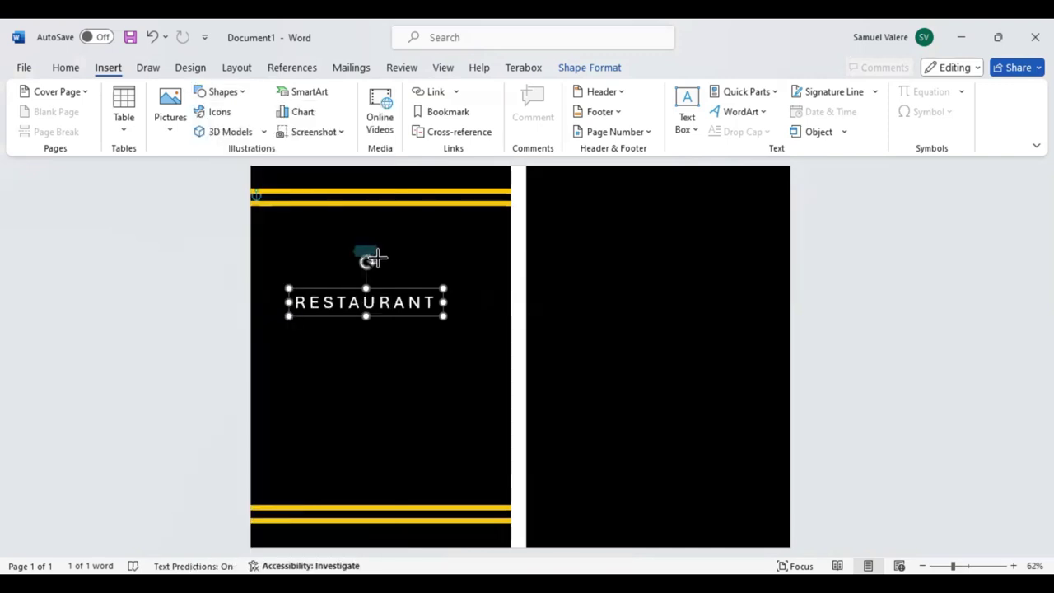
left_click_drag(380, 266, 385, 272)
left_click(374, 260)
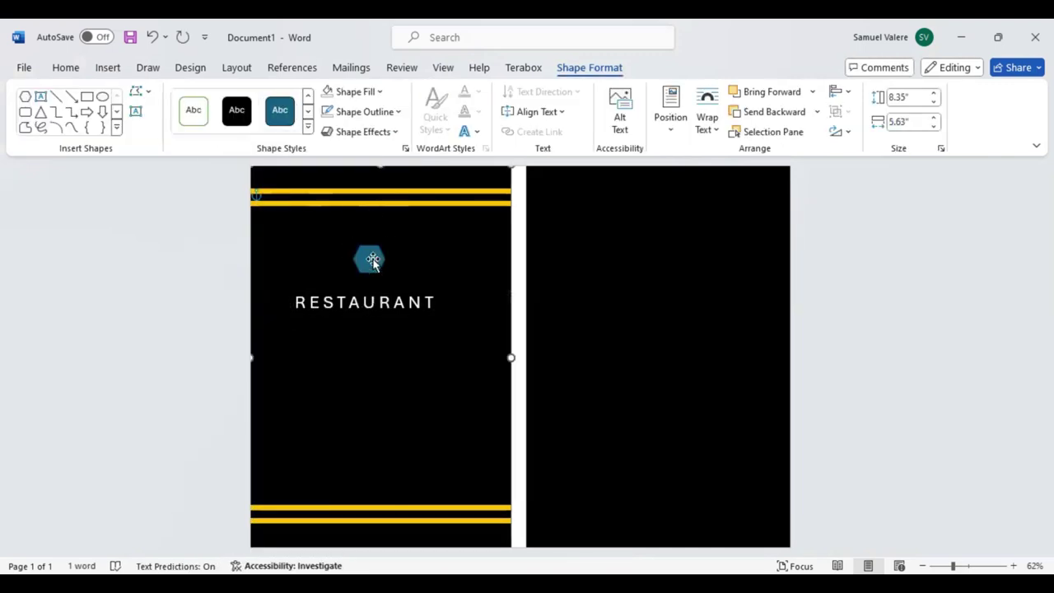
left_click(369, 258)
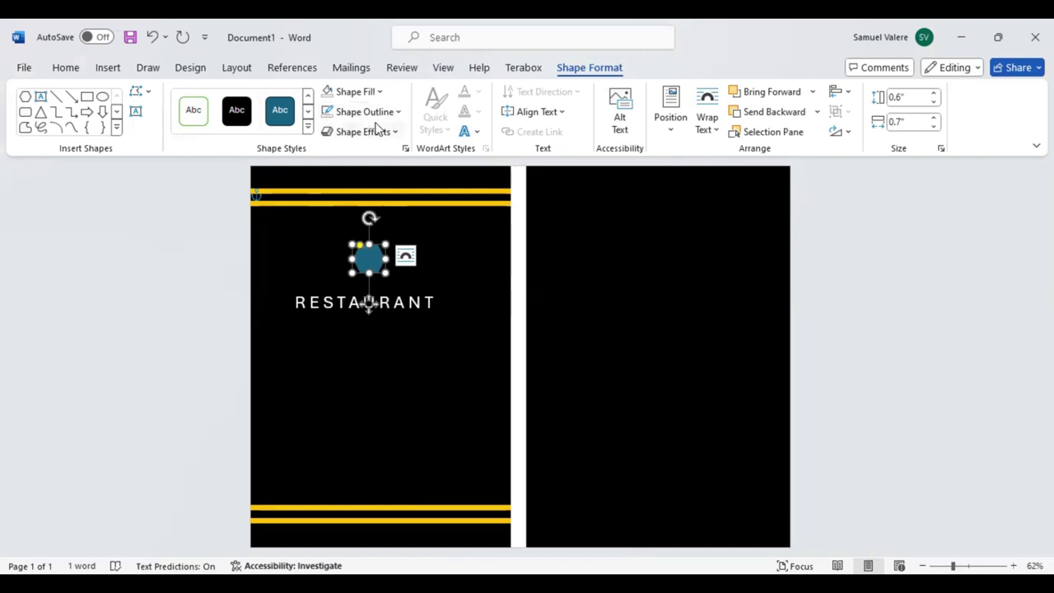
left_click(354, 91)
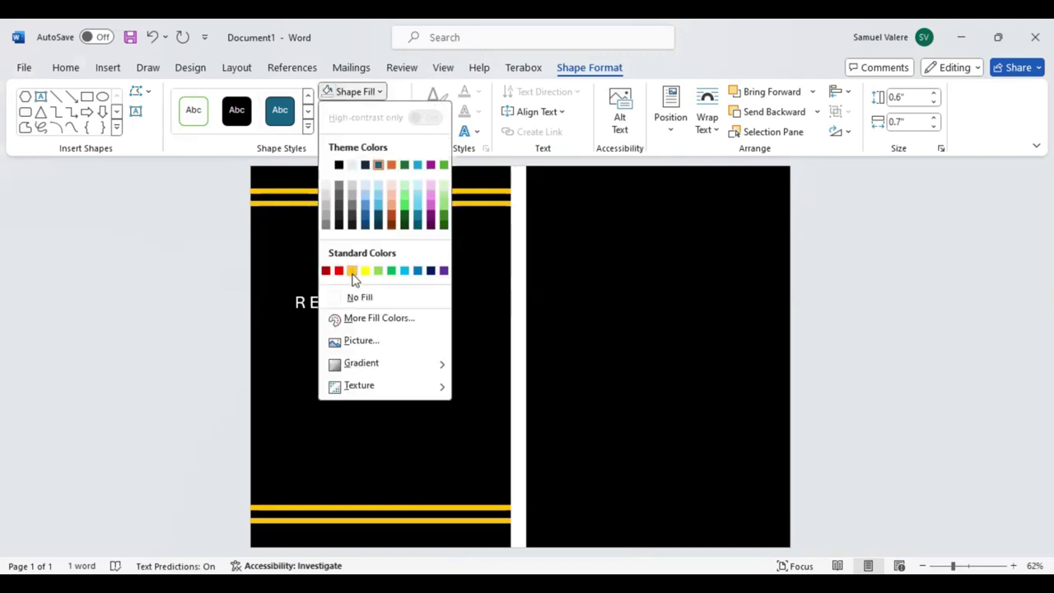
left_click(352, 271)
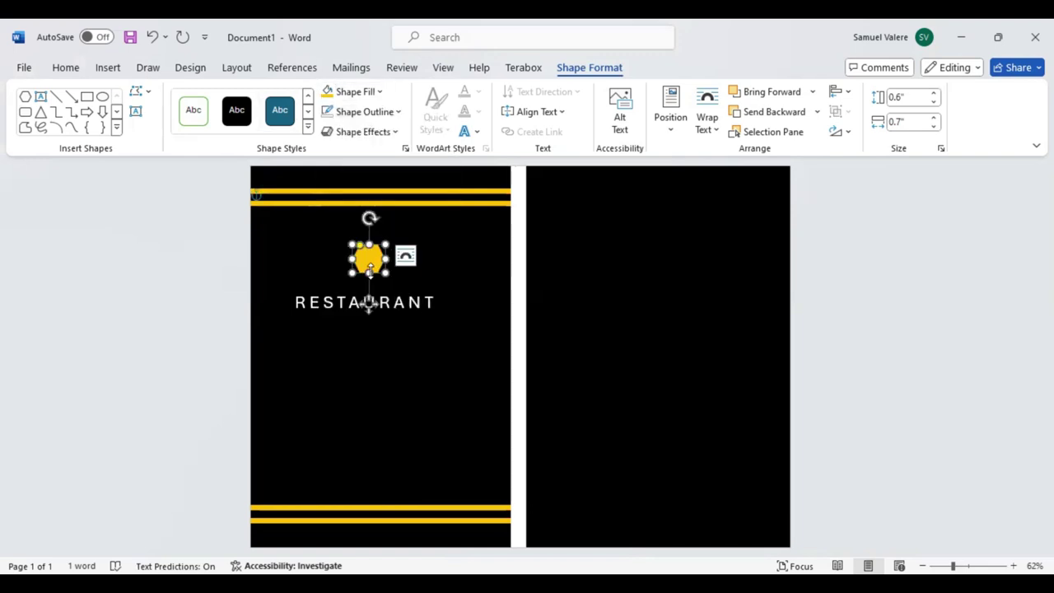
mouse_move(370, 269)
left_mouse_down()
mouse_move(397, 244)
mouse_move(417, 254)
mouse_move(380, 281)
mouse_move(395, 260)
left_mouse_up()
Paste copies of the gold hexagon and arrange three into a honeycomb cluster
key("ctrl+v")
left_click(378, 270)
left_click(417, 259)
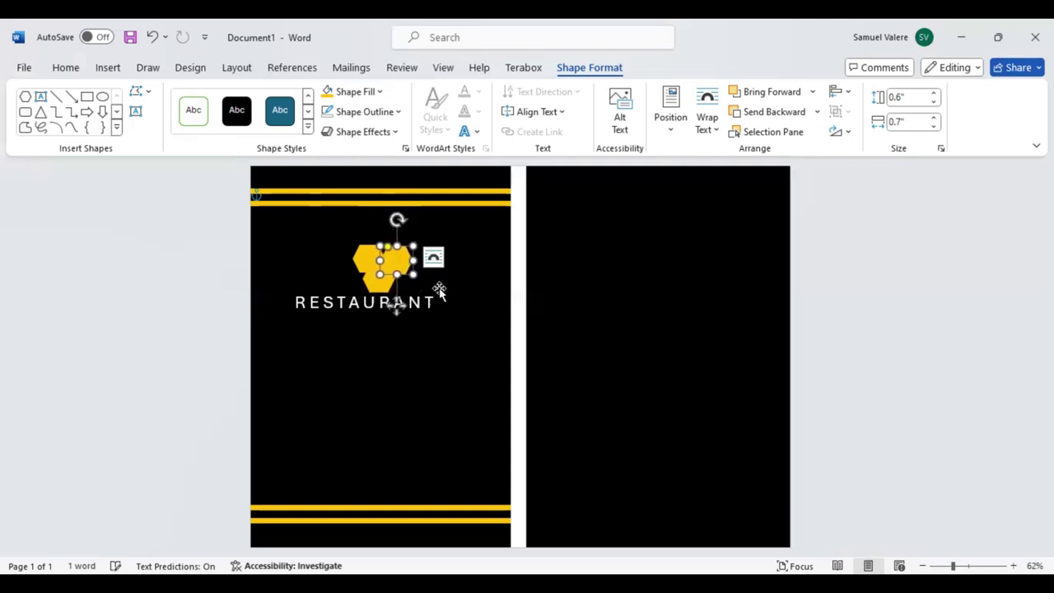
left_click(385, 282)
left_click(385, 283)
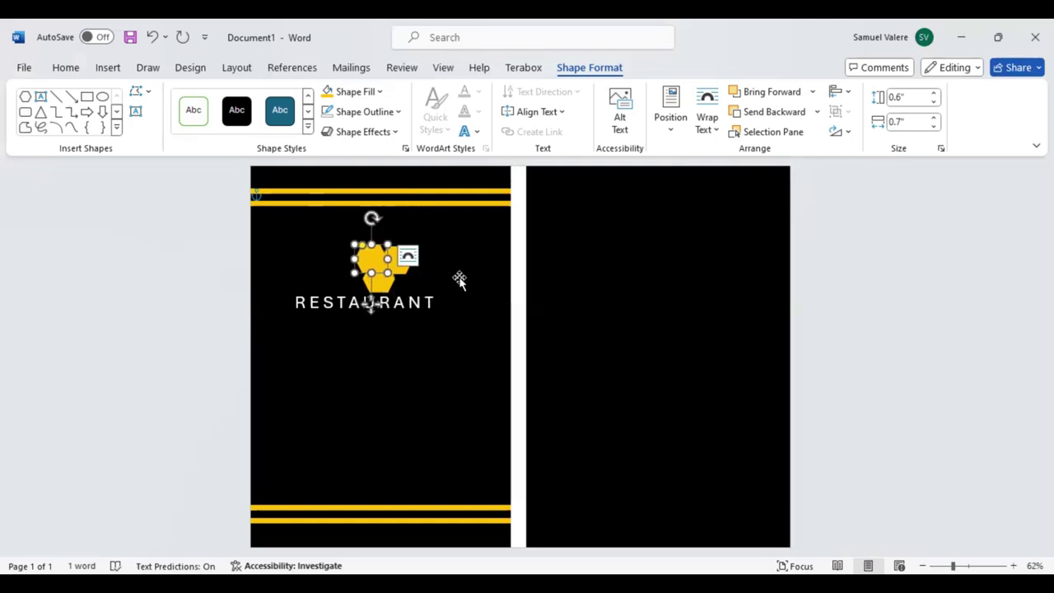
left_click(458, 278)
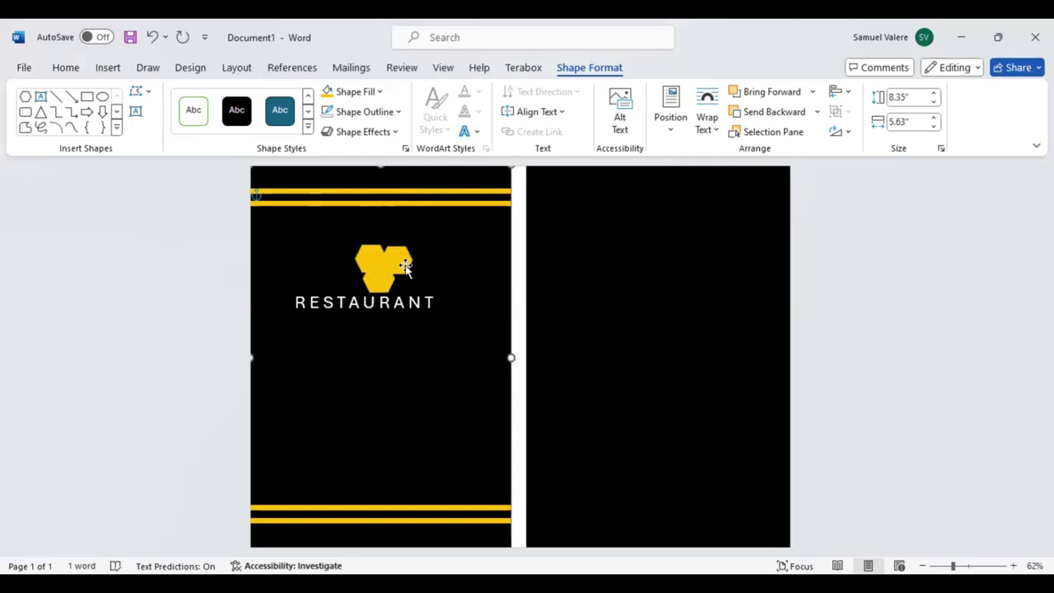
left_click(405, 265)
left_click(451, 300)
left_click(400, 284)
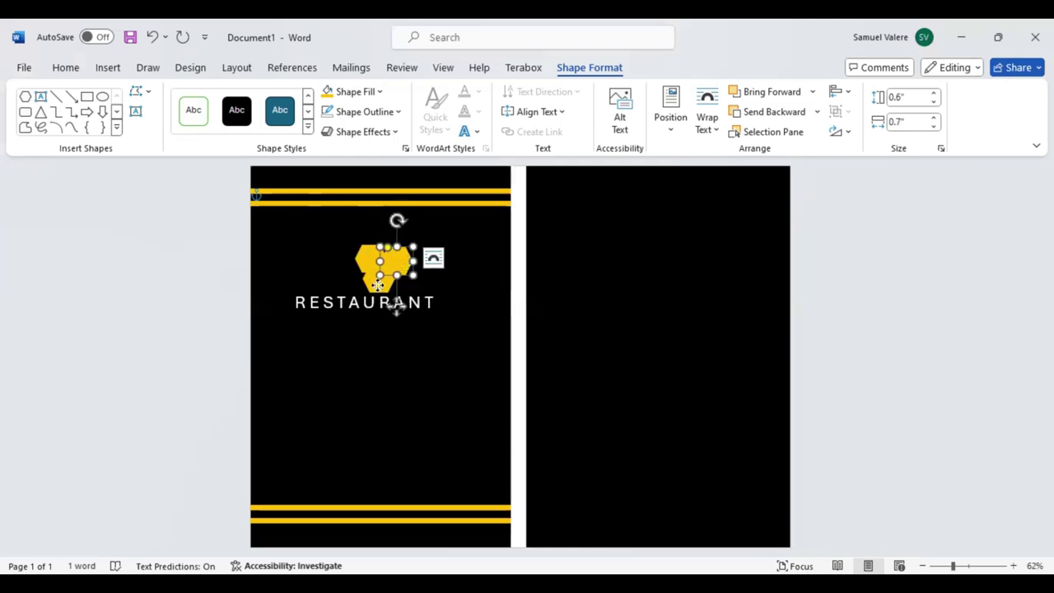
Group the three hexagons into one 1.04" × 1.25" logo and nudge it left
left_click(378, 285, "shift")
left_click(384, 280, "shift")
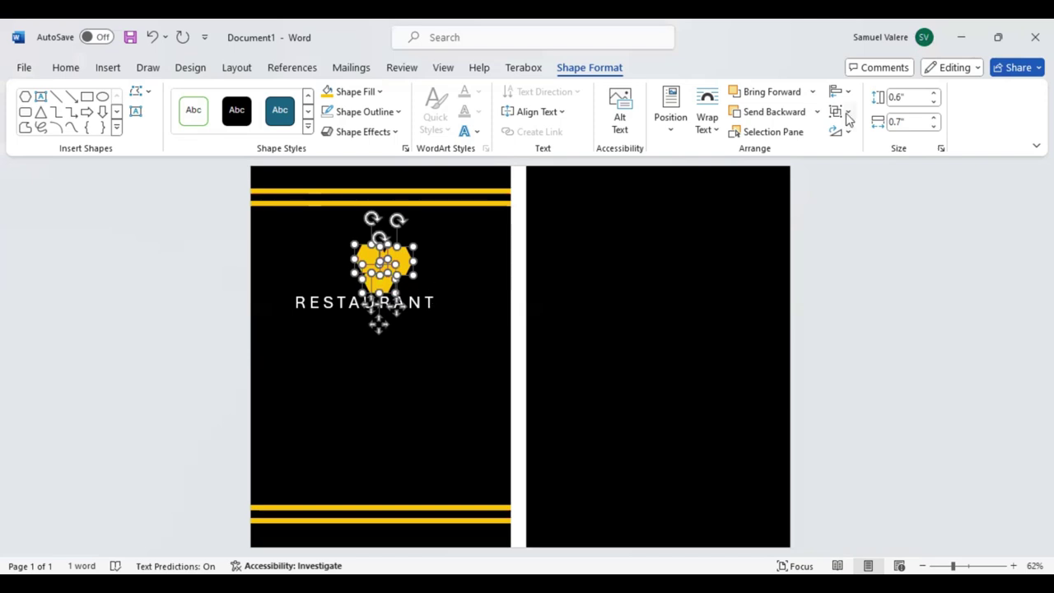
key("ctrl+g")
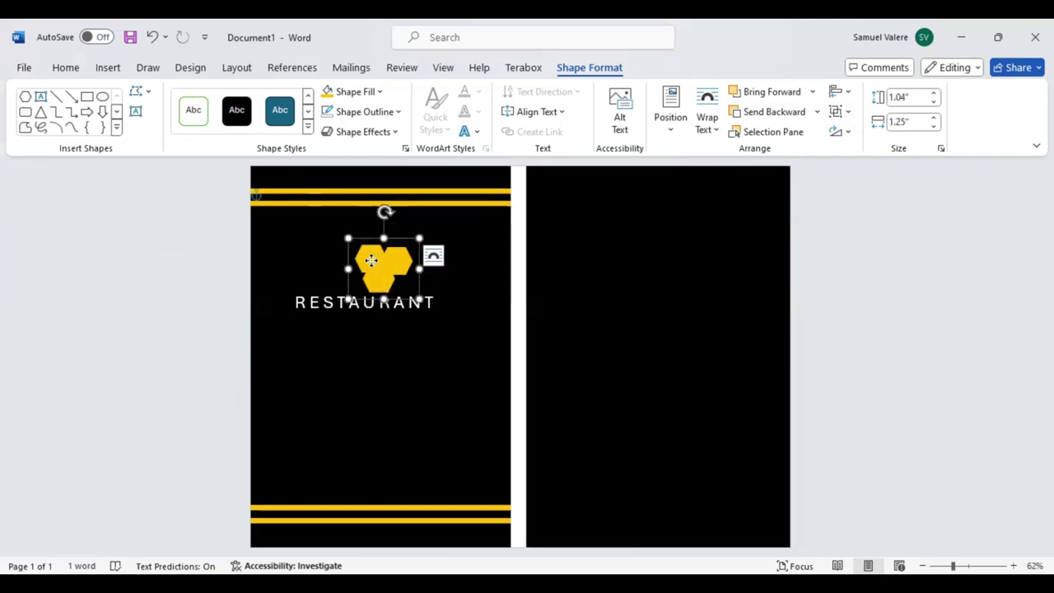
left_click_drag(356, 257, 354, 257)
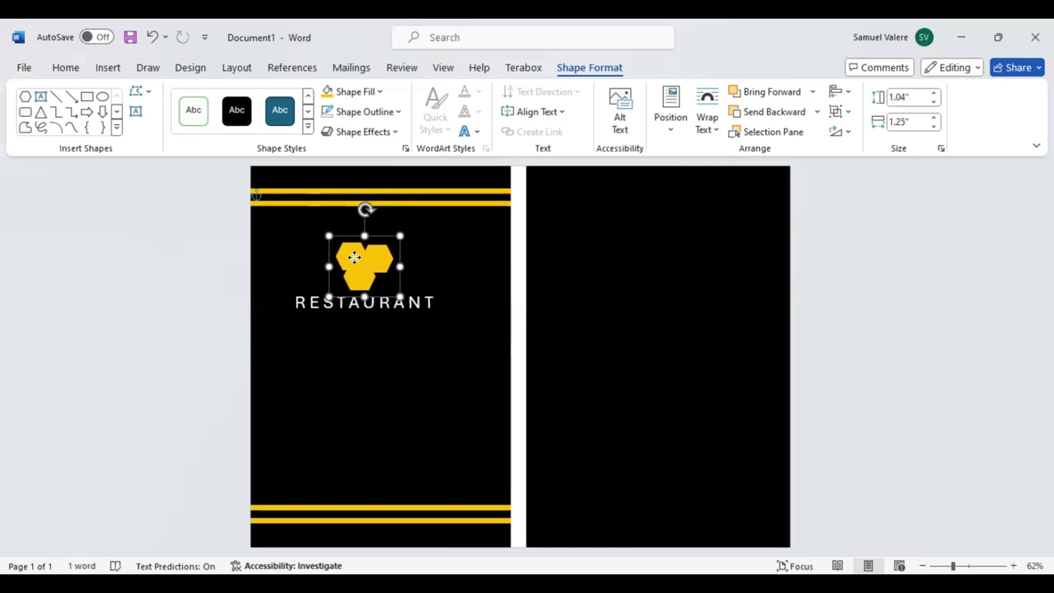
Grow RESTAURANT to 48 pt, stretch its box to 5.12" × 0.8", and shift the logo right
double_click(414, 307)
left_click(546, 259)
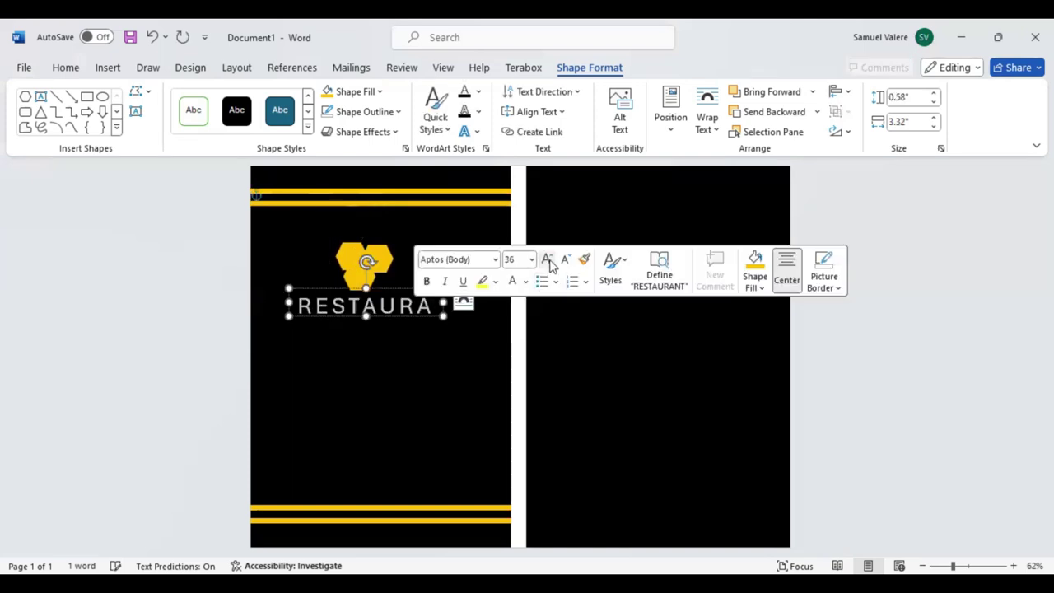
left_click(546, 259)
left_click_drag(443, 303, 498, 303)
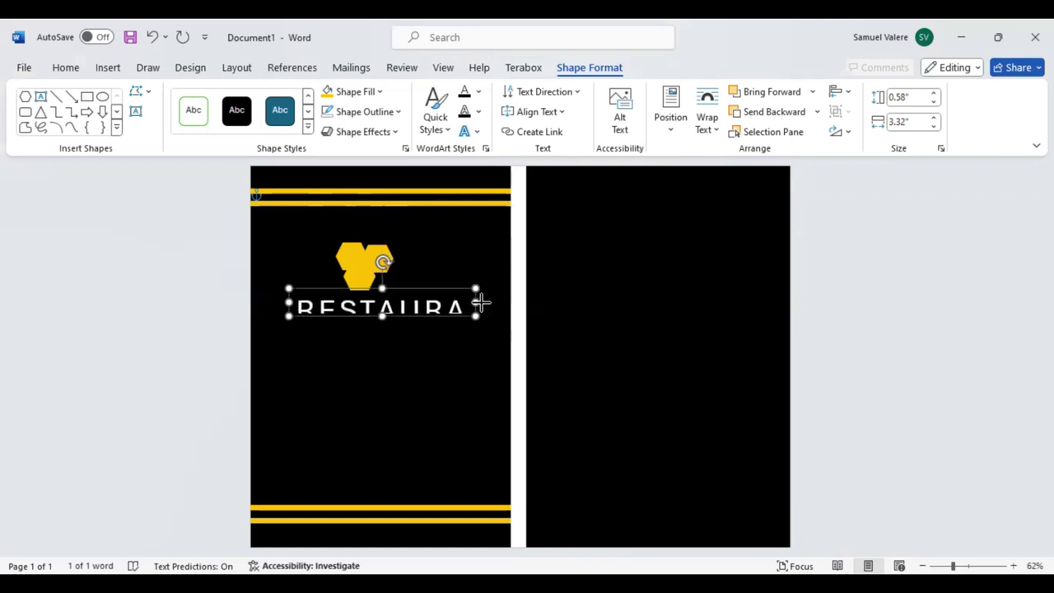
left_click_drag(288, 303, 259, 303)
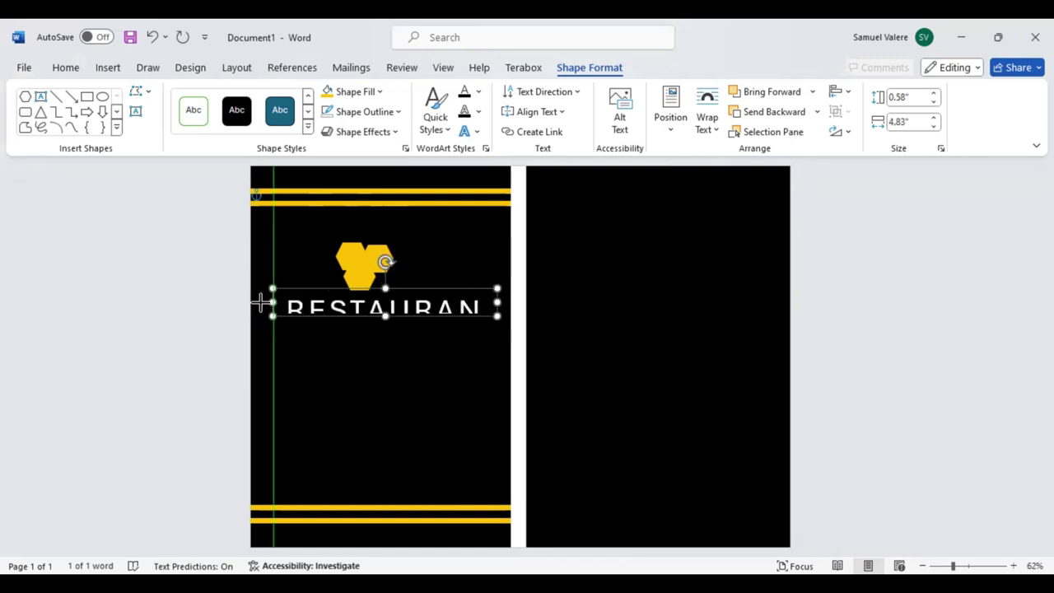
left_click_drag(377, 322, 377, 327)
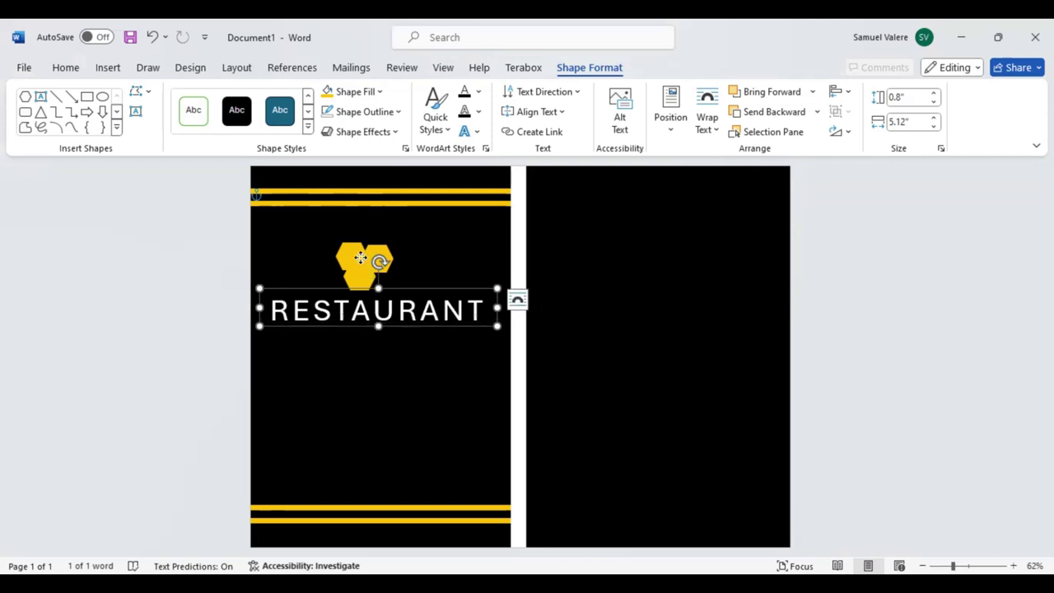
left_click_drag(368, 277, 376, 258)
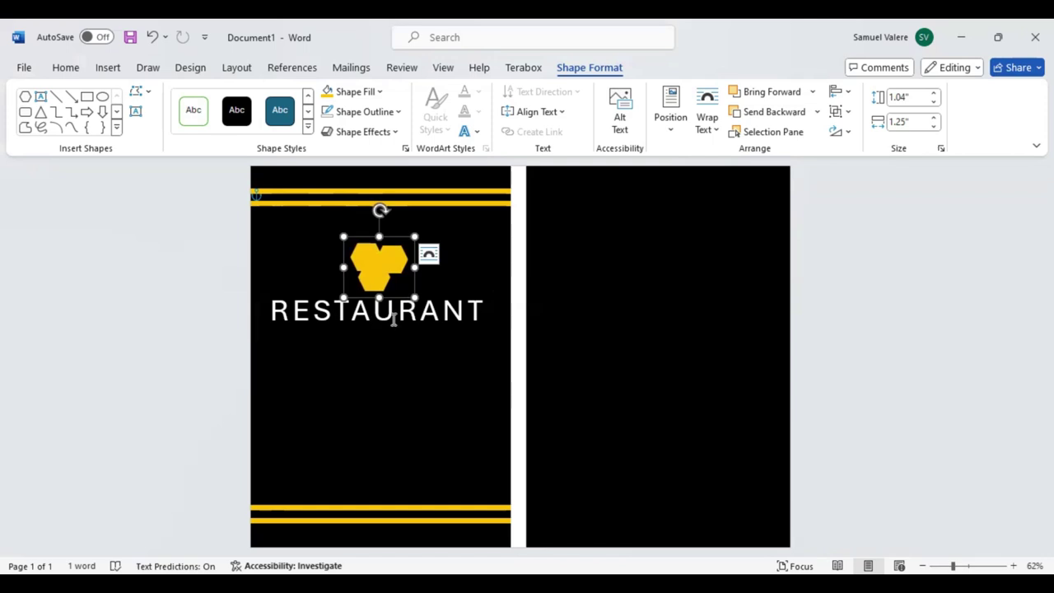
left_click(428, 327)
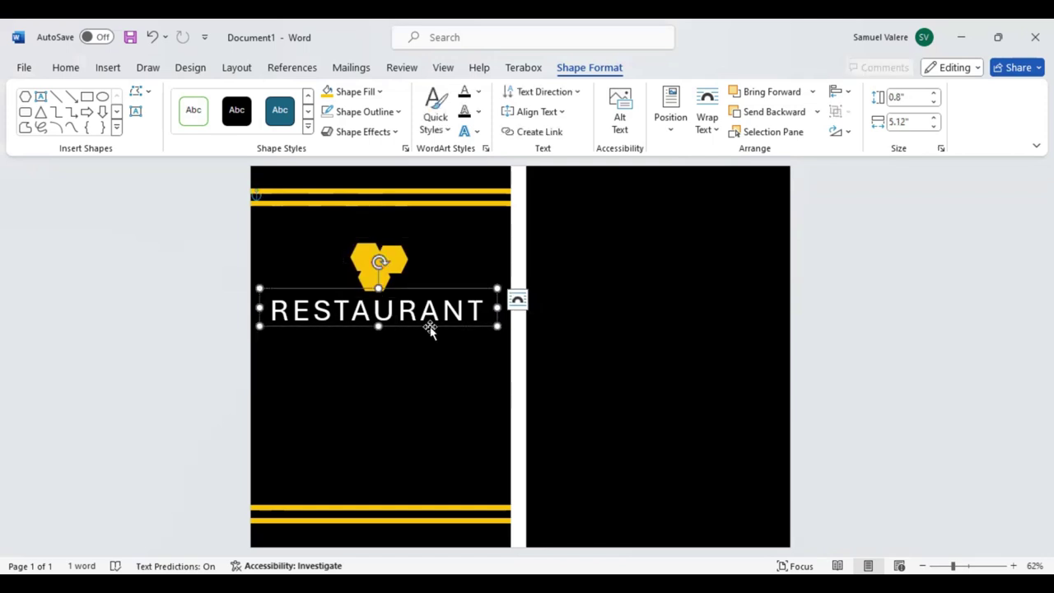
Draw a text box below RESTAURANT and type MENU
left_click(137, 112)
left_click_drag(321, 346, 432, 384)
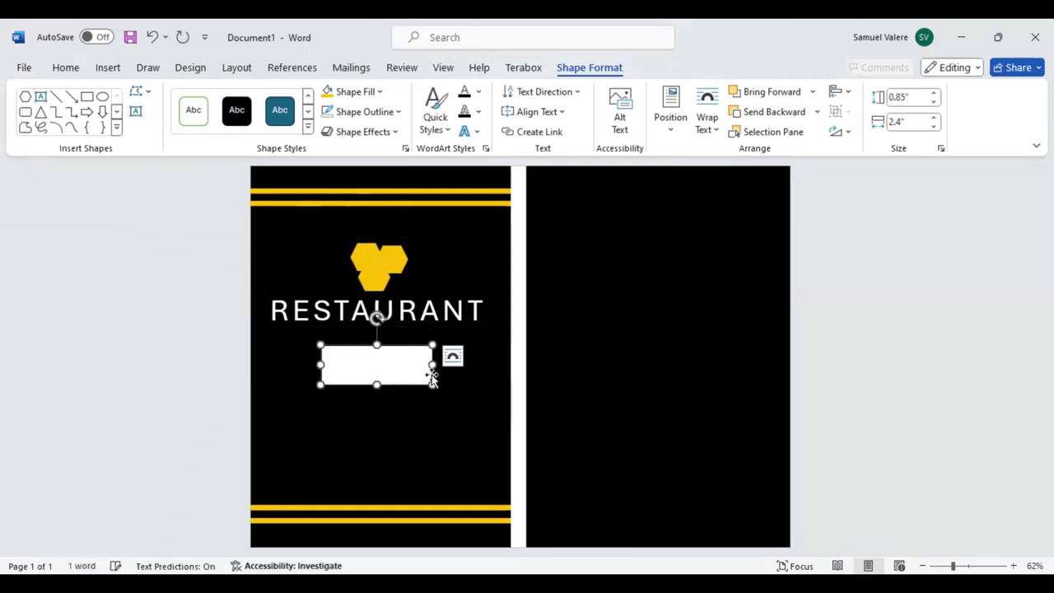
type("ME")
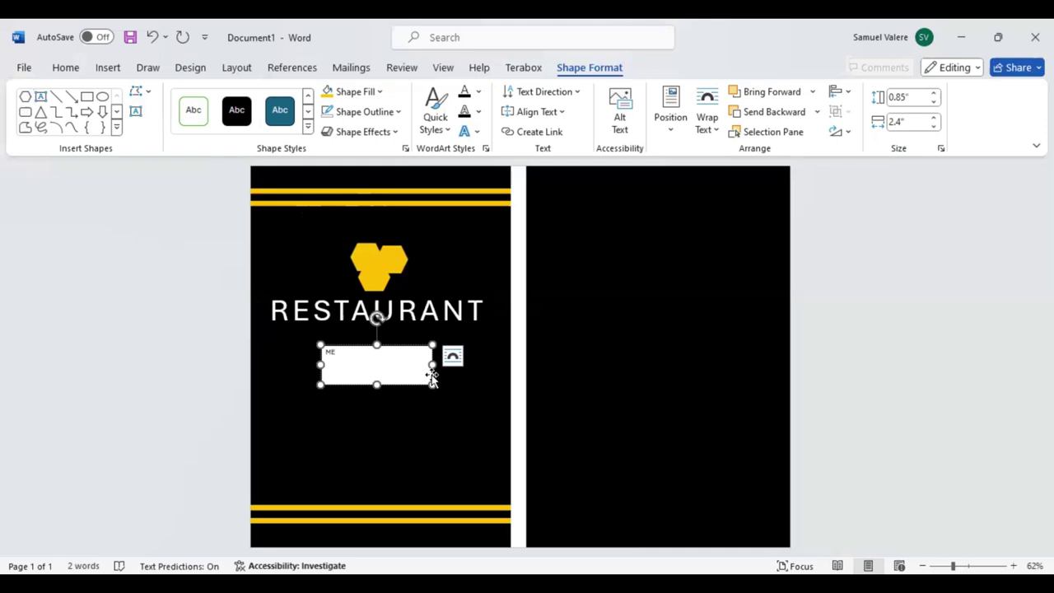
type("NU")
Remove the MENU box's white fill and colour the text gold
left_click_drag(359, 357, 316, 355)
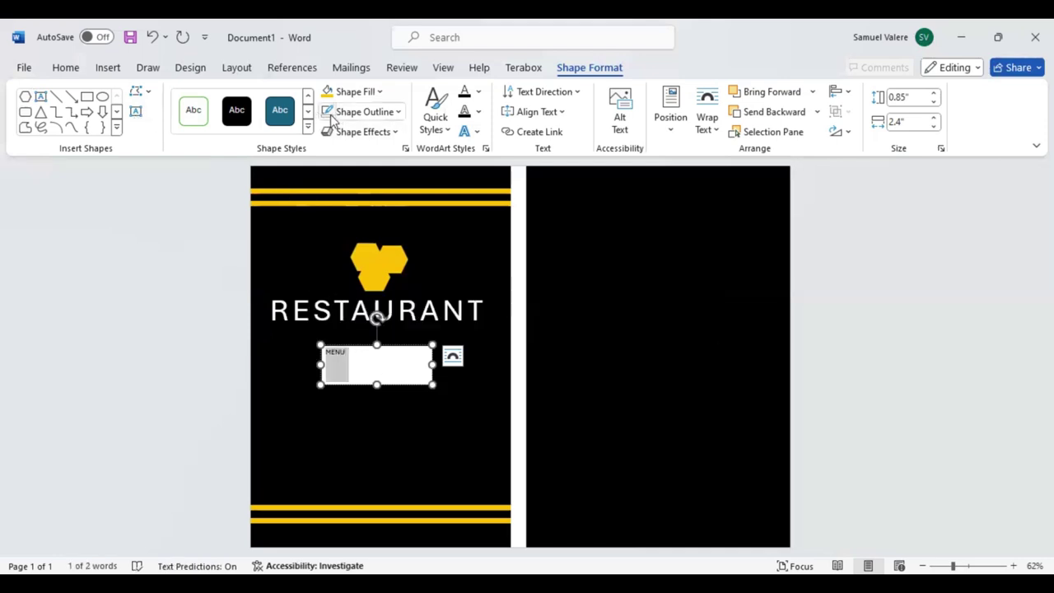
left_click(381, 93)
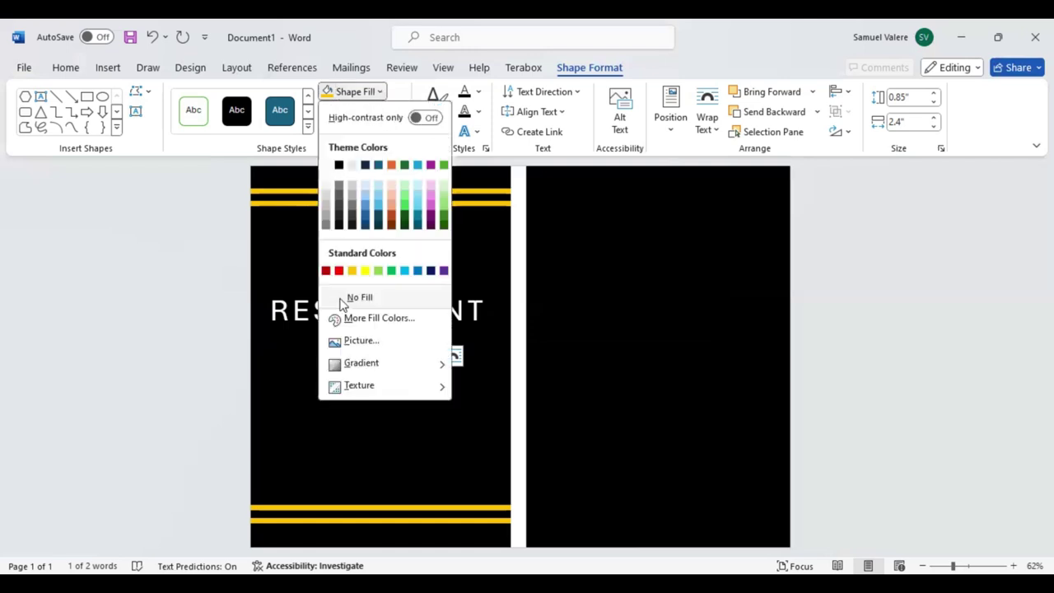
left_click(336, 296)
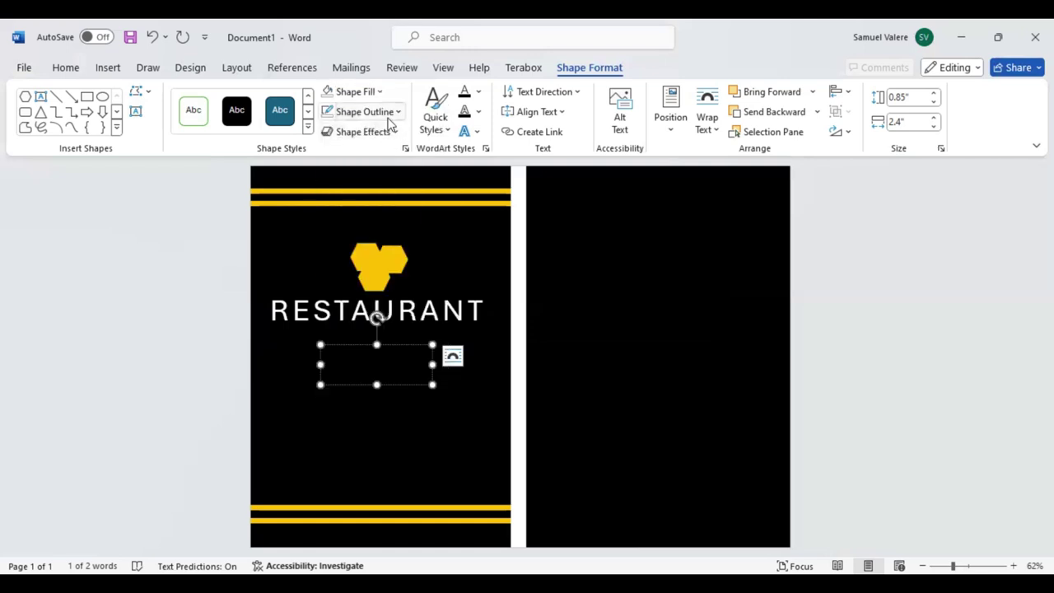
left_click(478, 91)
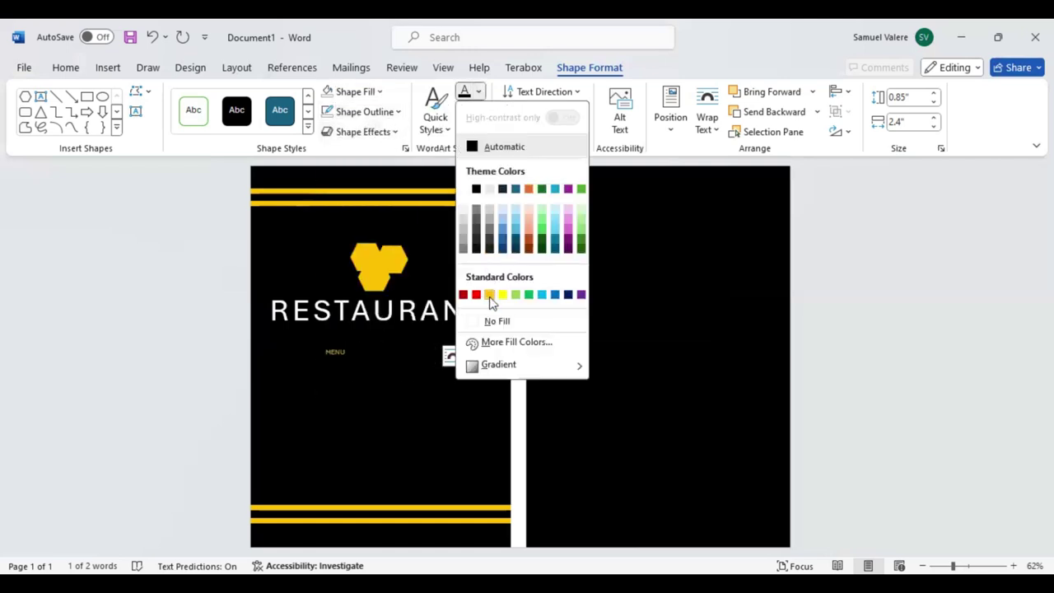
left_click(490, 295)
Centre MENU in its box and enlarge it to 72 pt
left_click(112, 73)
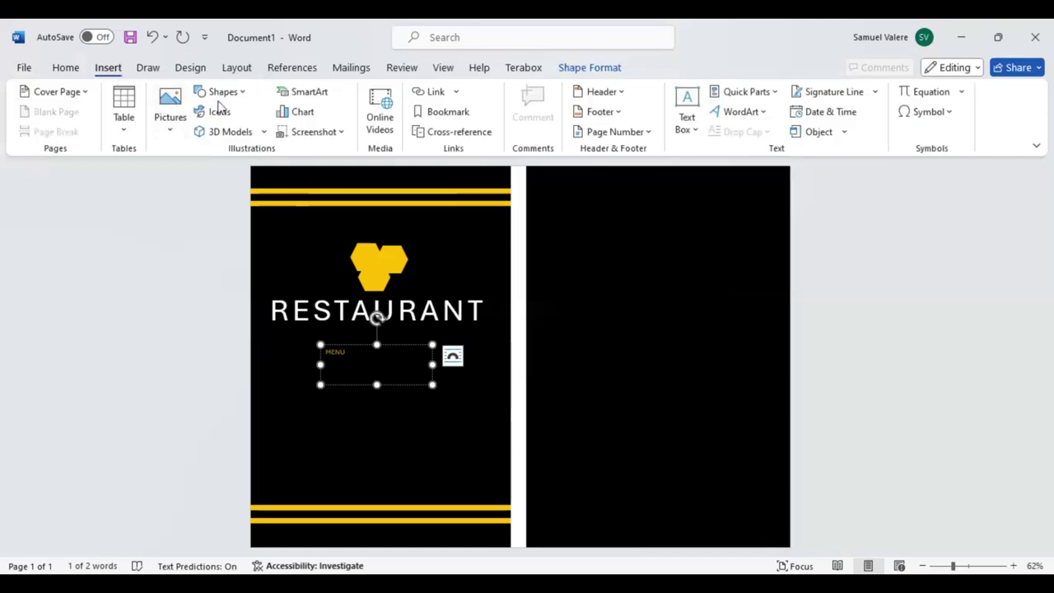
left_click(351, 124)
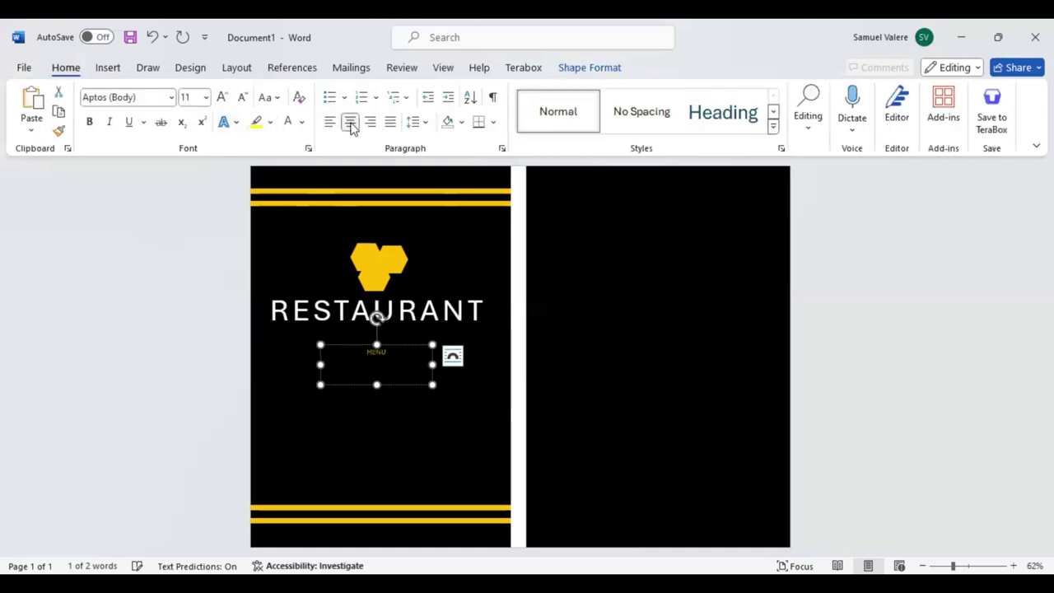
left_click(223, 99)
left_click(222, 99)
left_click(222, 98)
left_click(223, 99)
left_click(223, 98)
left_click(223, 98)
left_click(223, 98)
left_click(222, 98)
Change MENU to Brush Script MT and grow it to 90 pt
left_click(124, 97)
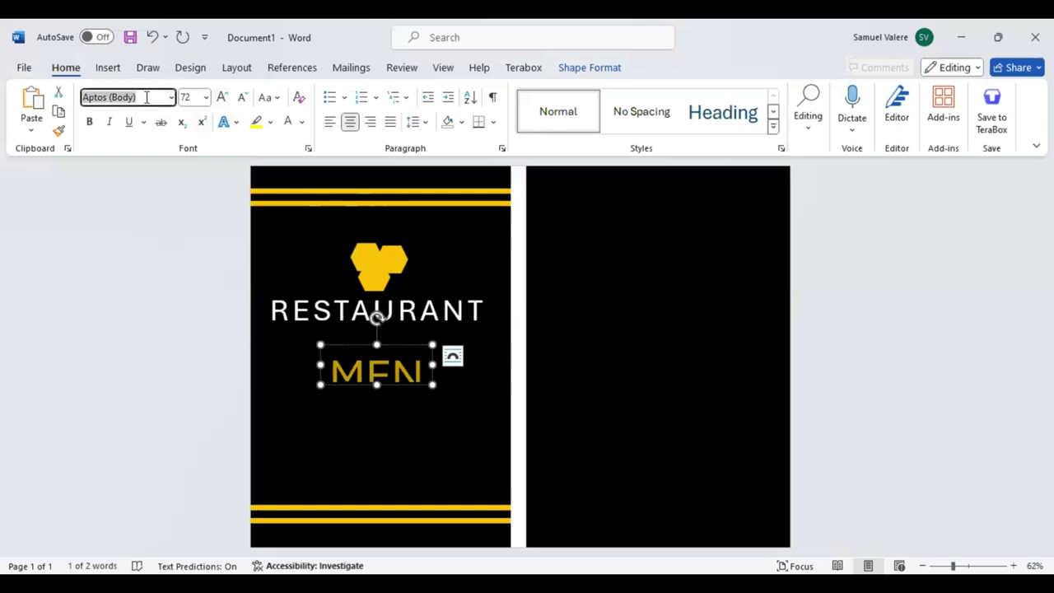
type("Brush Script MT")
key("Return")
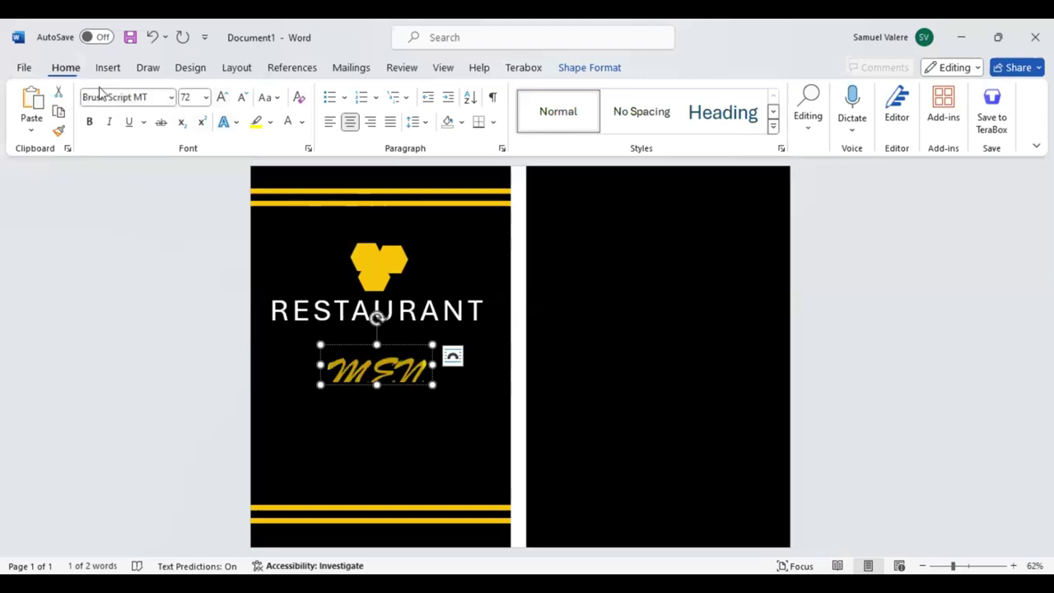
left_click(222, 97)
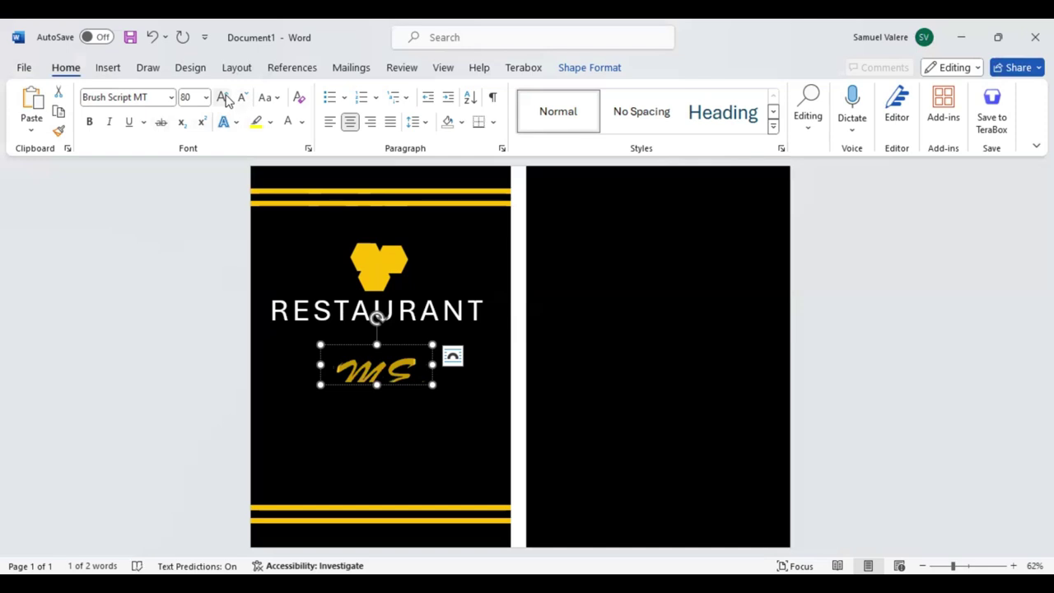
left_click(222, 97)
Enlarge the MENU text box and position it fully visible under RESTAURANT
left_click_drag(377, 385, 377, 410)
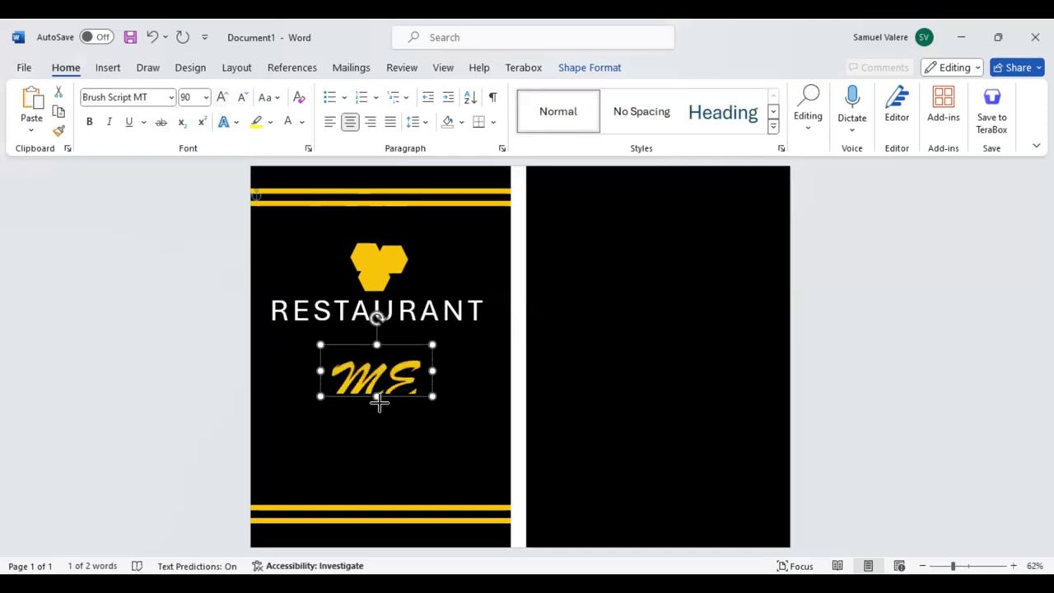
left_click_drag(433, 378, 489, 378)
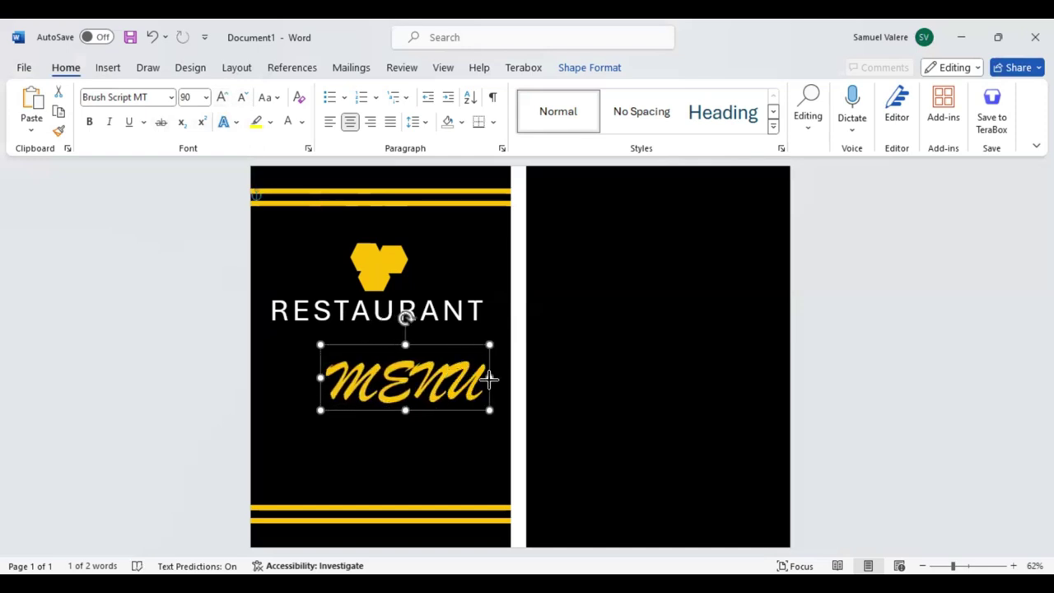
left_click_drag(424, 411, 393, 389)
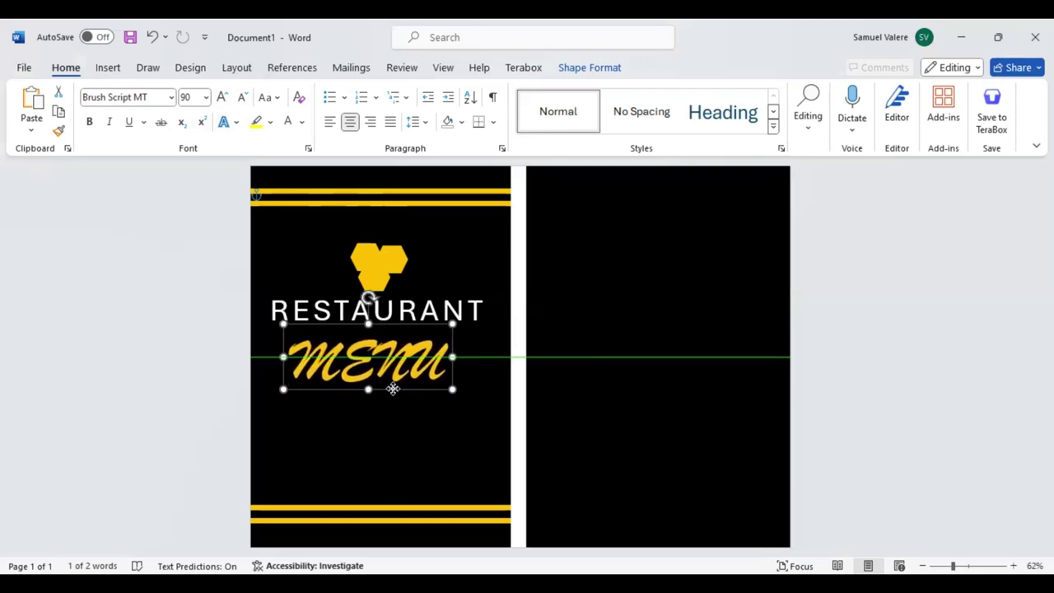
left_click_drag(452, 357, 454, 356)
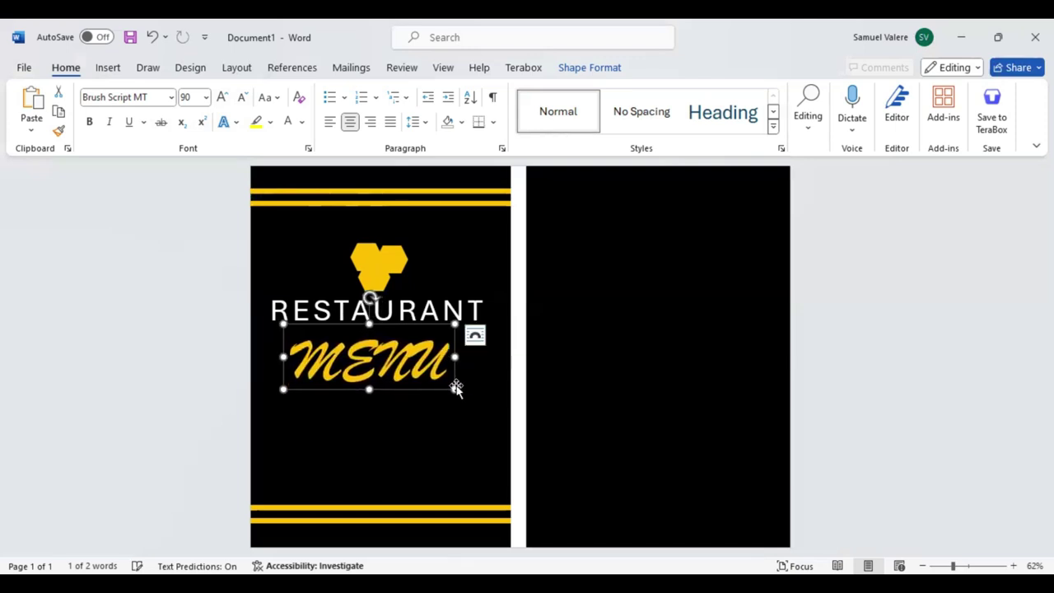
left_click(108, 68)
Draw a small orange-filled rectangle to the left of MENU
left_click(222, 91)
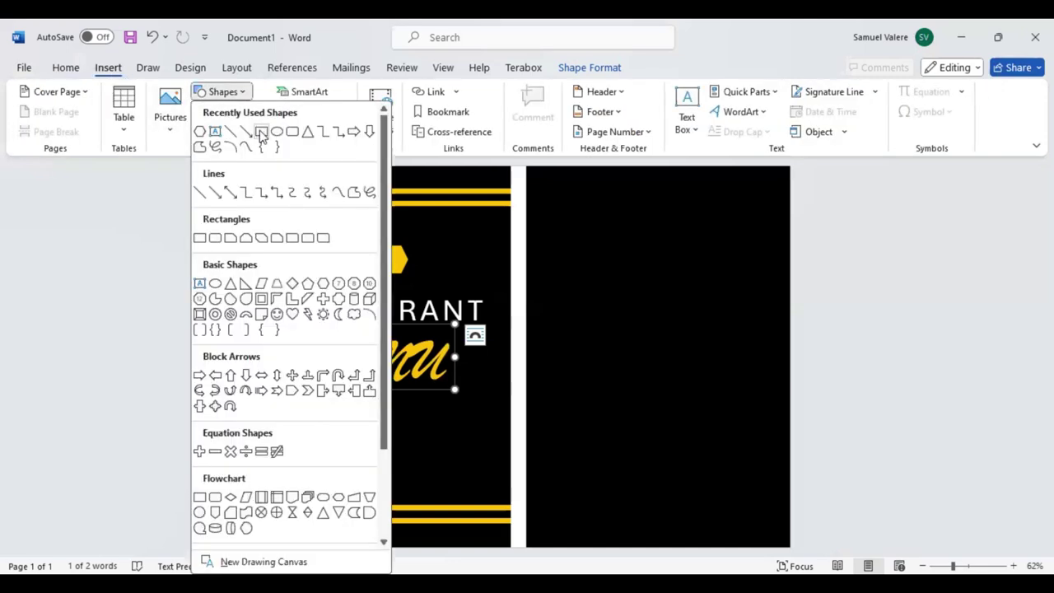
left_click(262, 136)
mouse_move(263, 355)
left_mouse_down()
mouse_move(290, 371)
mouse_move(273, 367)
left_mouse_up()
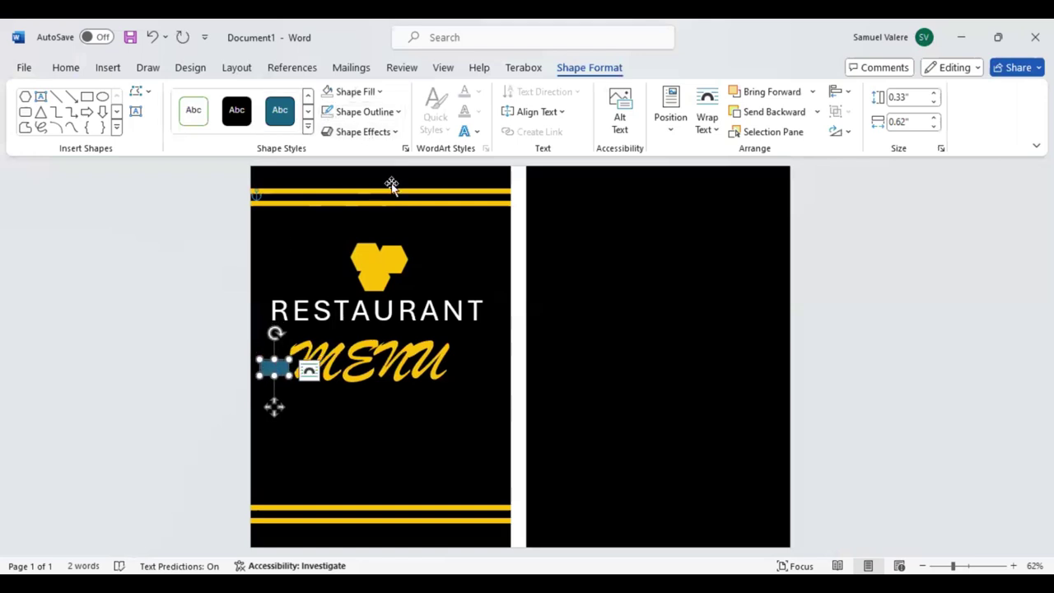
left_click(381, 92)
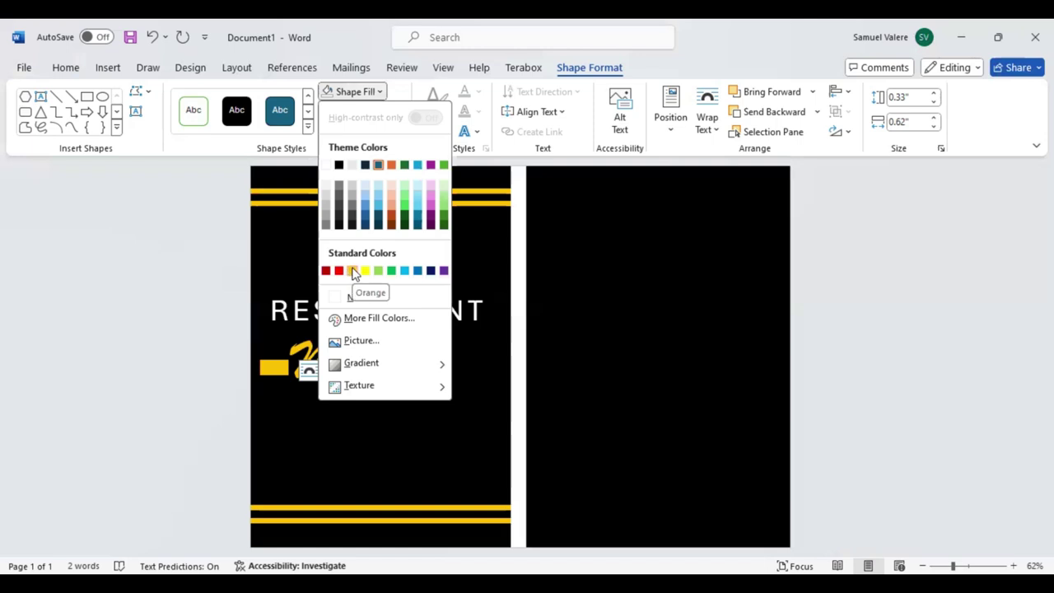
left_click(352, 270)
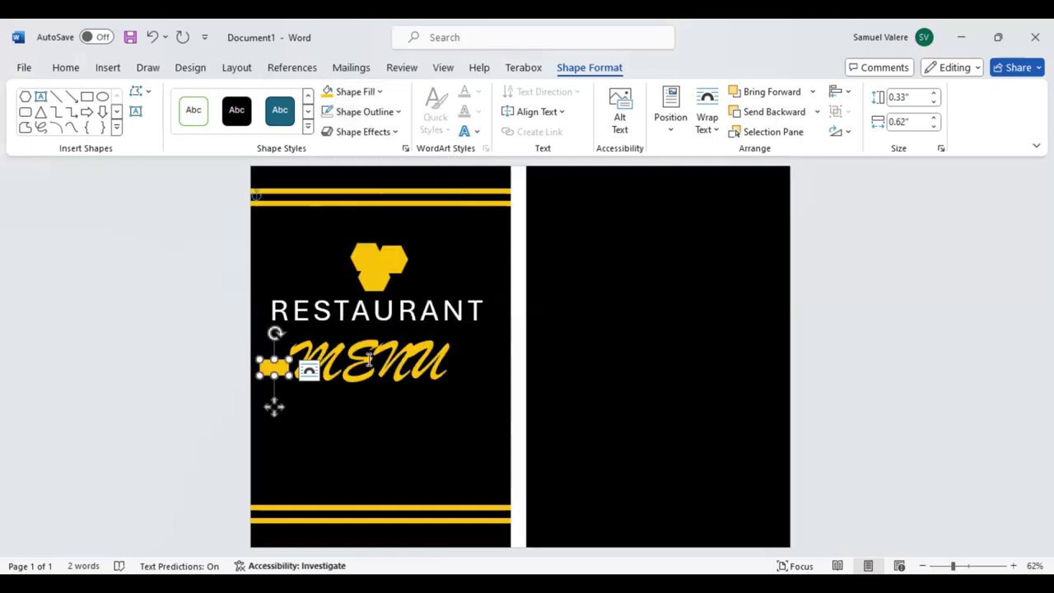
Trim the MENU text box, align the rectangle level with it, and stretch it leftward
double_click(383, 369)
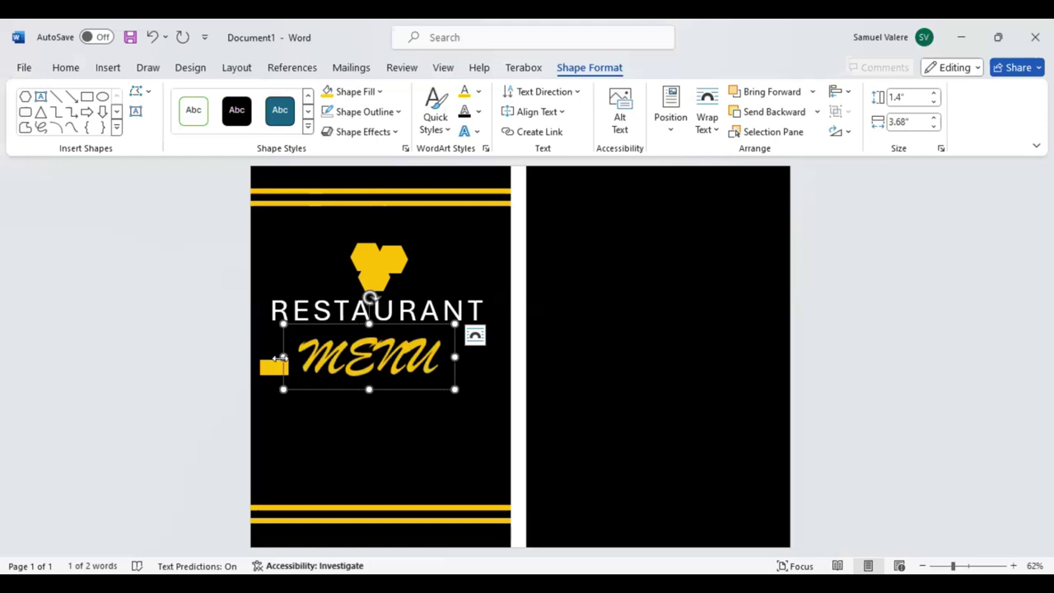
left_click_drag(281, 357, 303, 358)
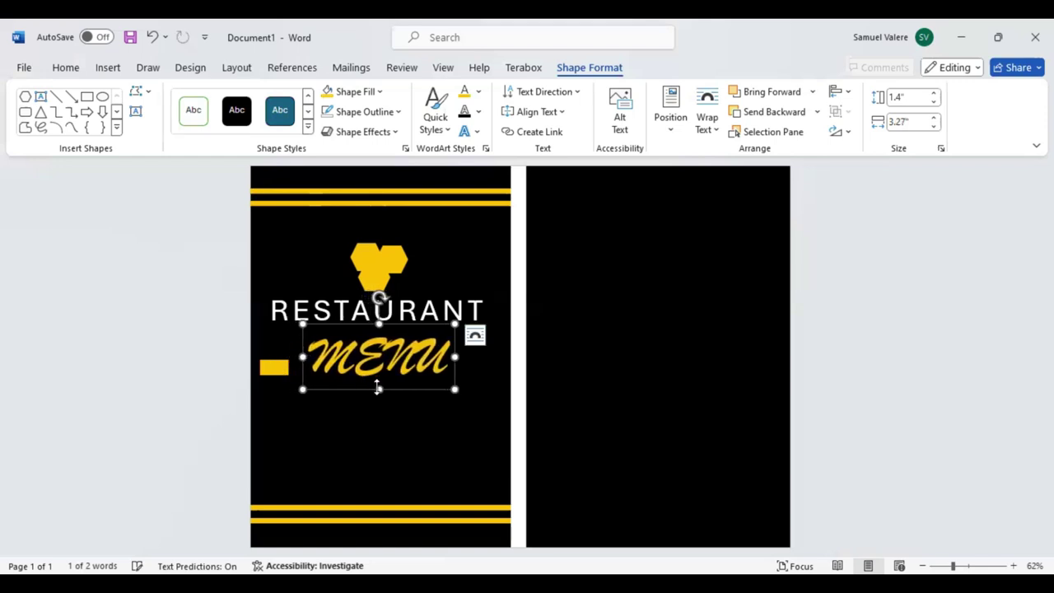
left_click_drag(378, 389, 394, 380)
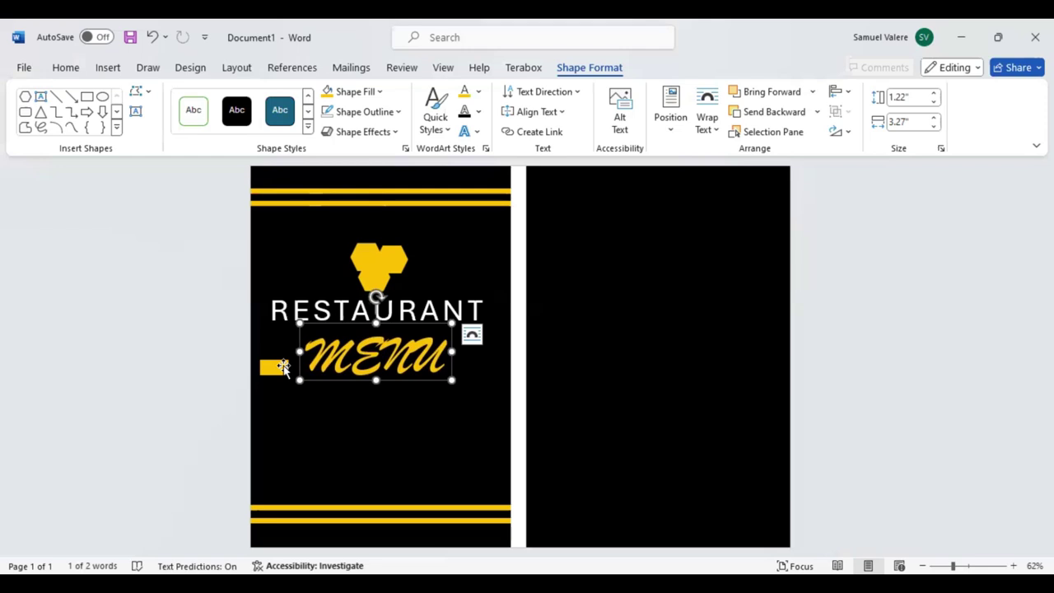
left_click_drag(284, 367, 287, 351)
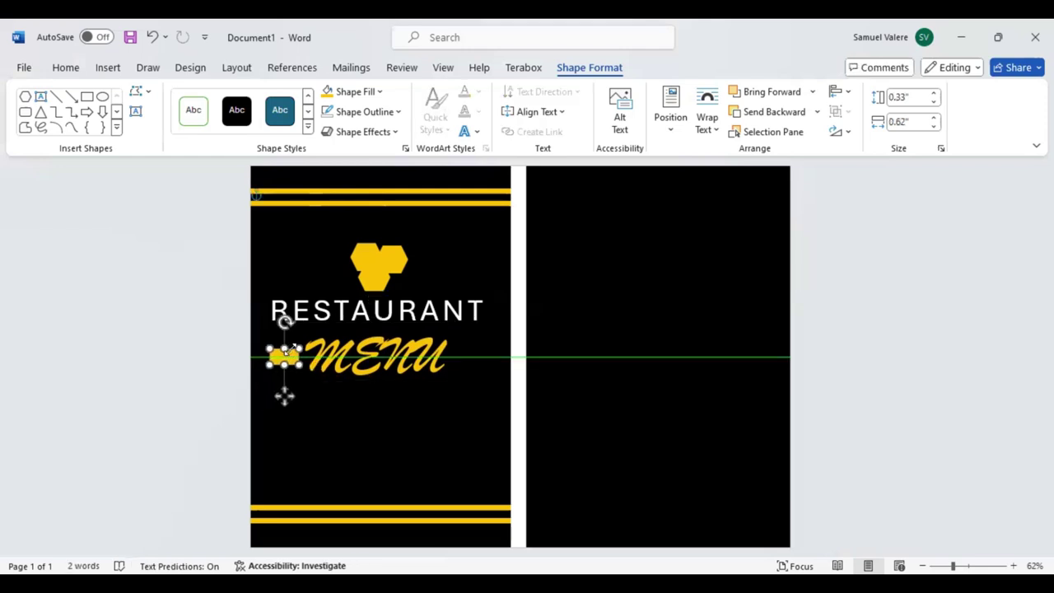
left_click_drag(402, 377, 399, 387)
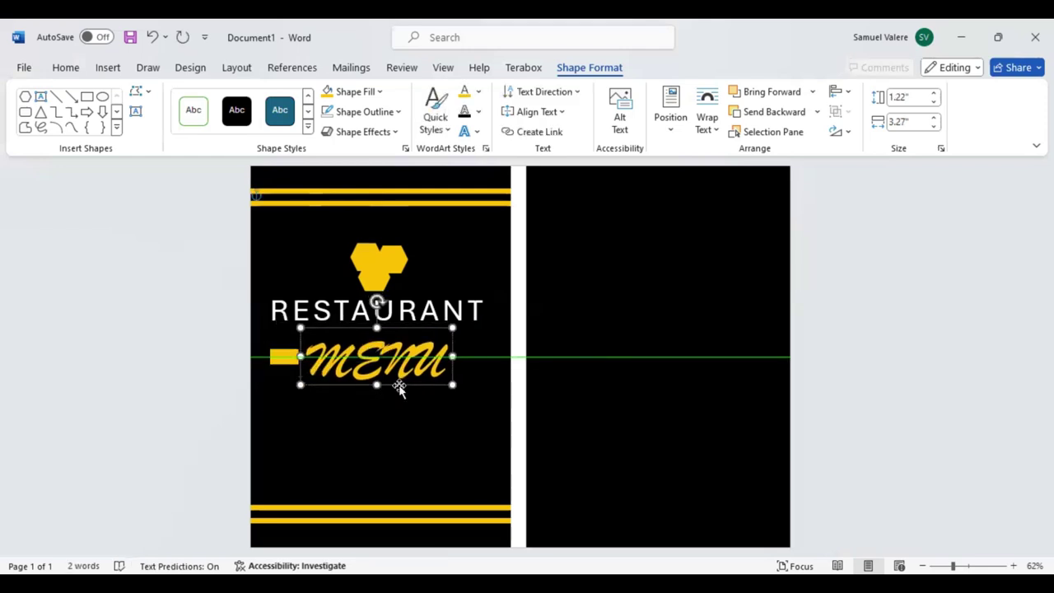
left_click(285, 357)
left_click_drag(271, 356, 260, 367)
Notch the rectangle's left edge into a ribbon tail and slim it beside MENU
right_click(273, 359)
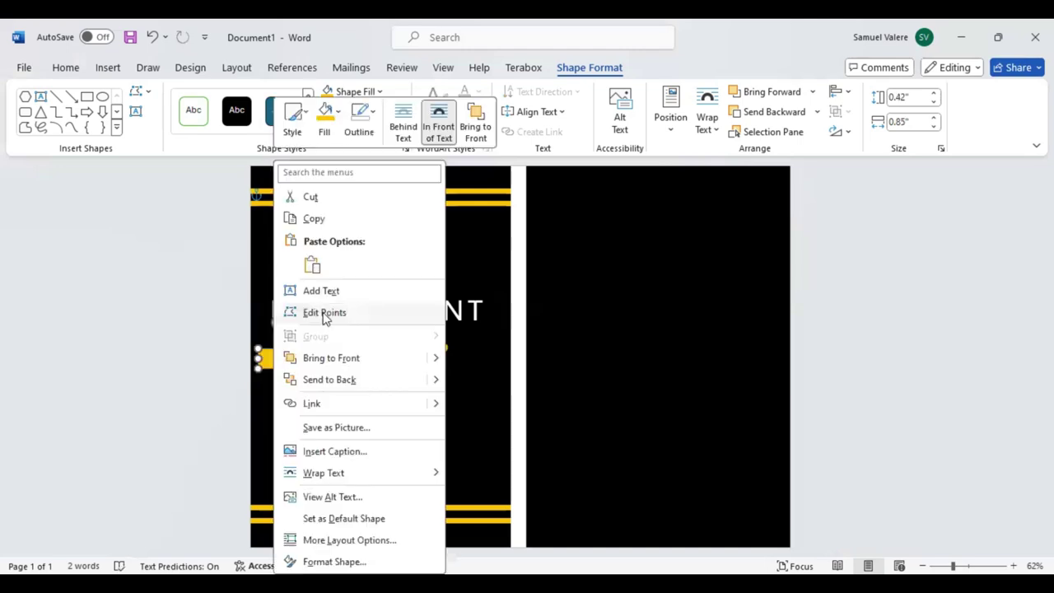
left_click(257, 358)
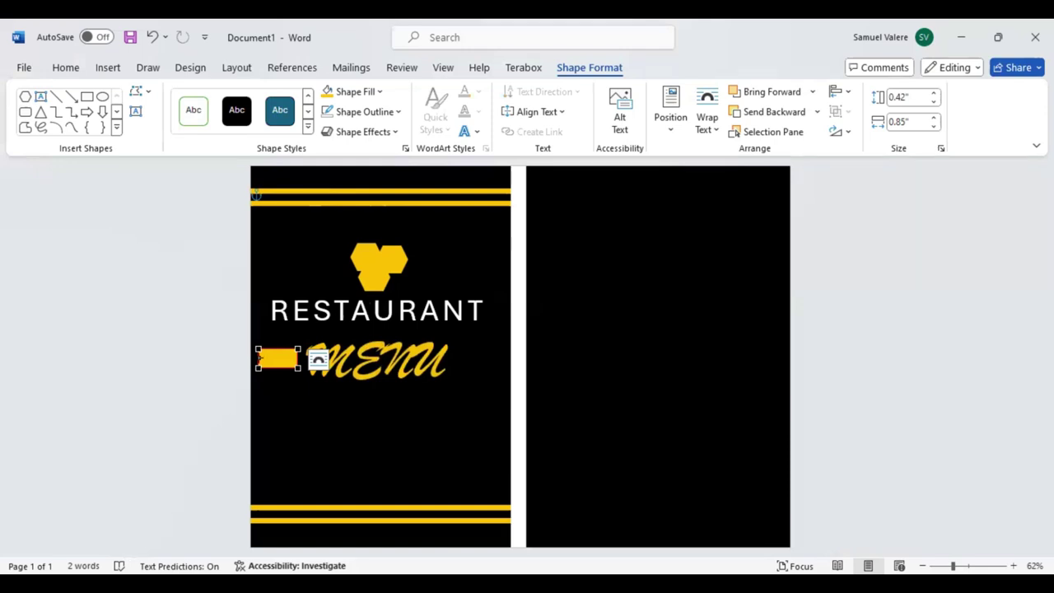
right_click(258, 358)
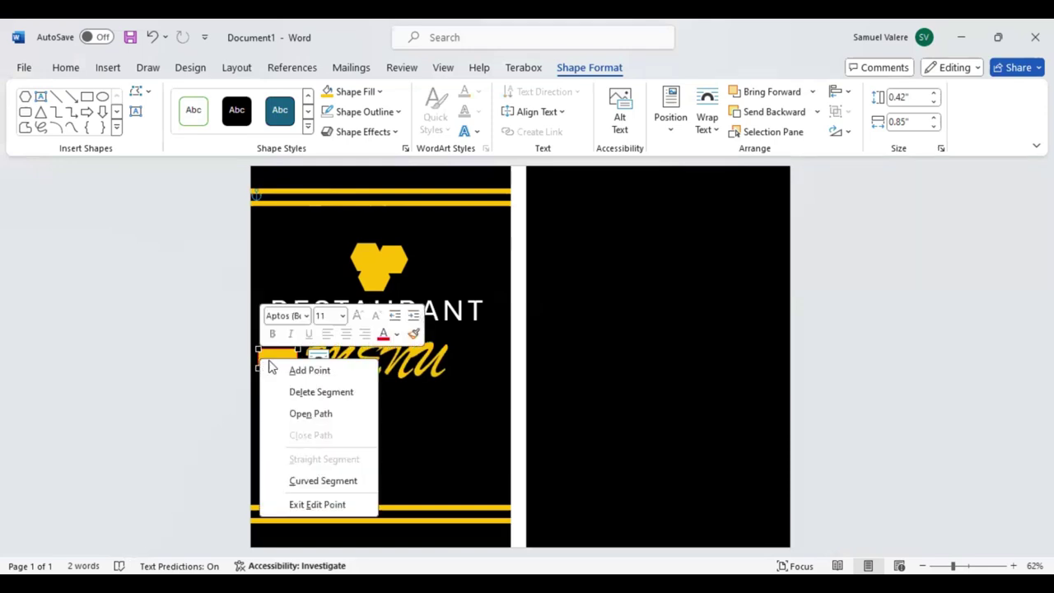
left_click(318, 371)
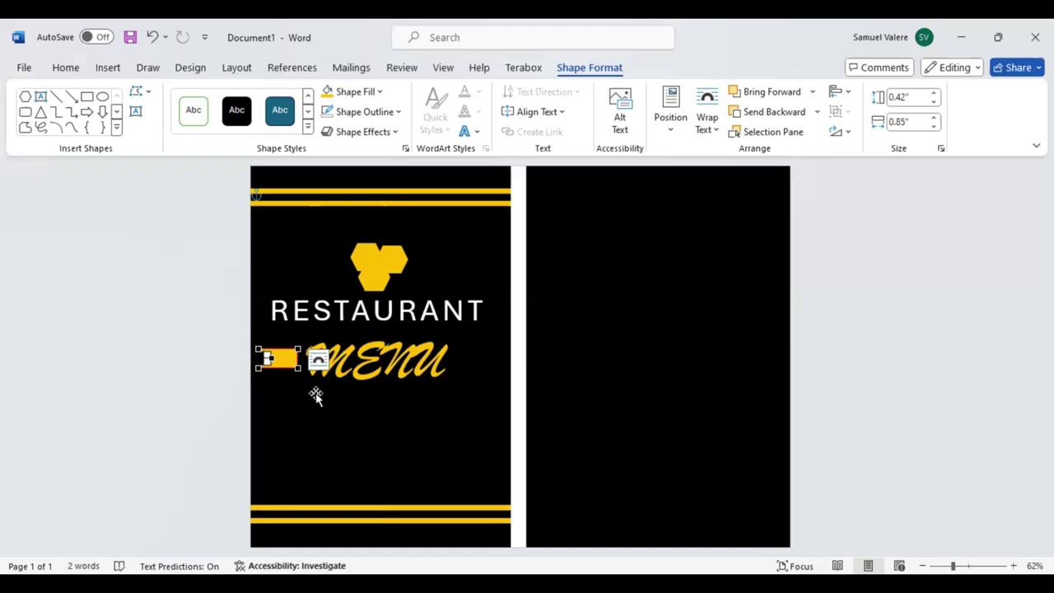
left_click(283, 366)
left_click(283, 362)
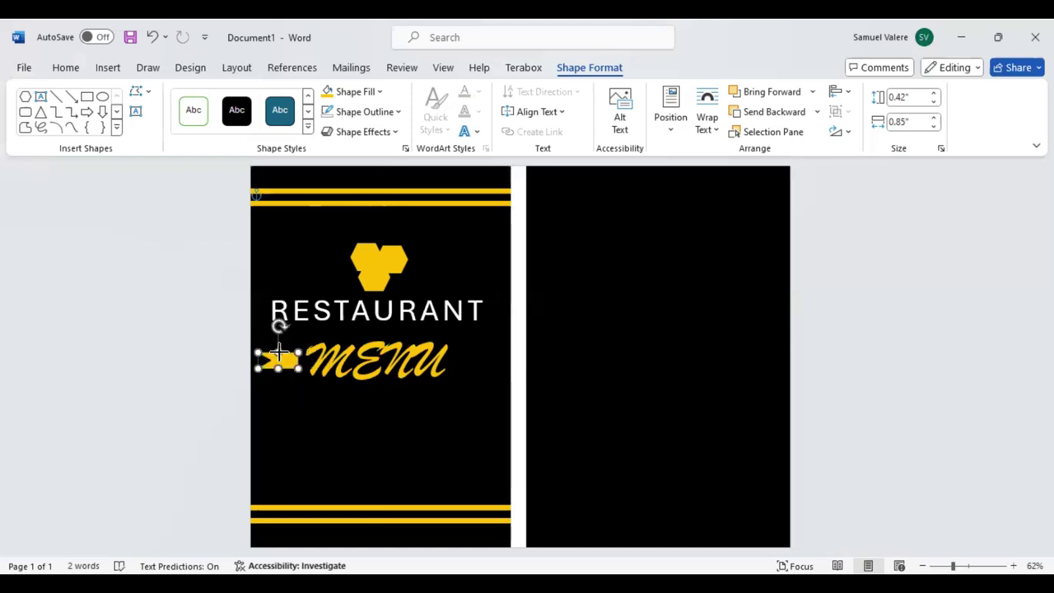
mouse_move(281, 356)
left_mouse_down()
mouse_move(294, 373)
mouse_move(291, 355)
left_mouse_up()
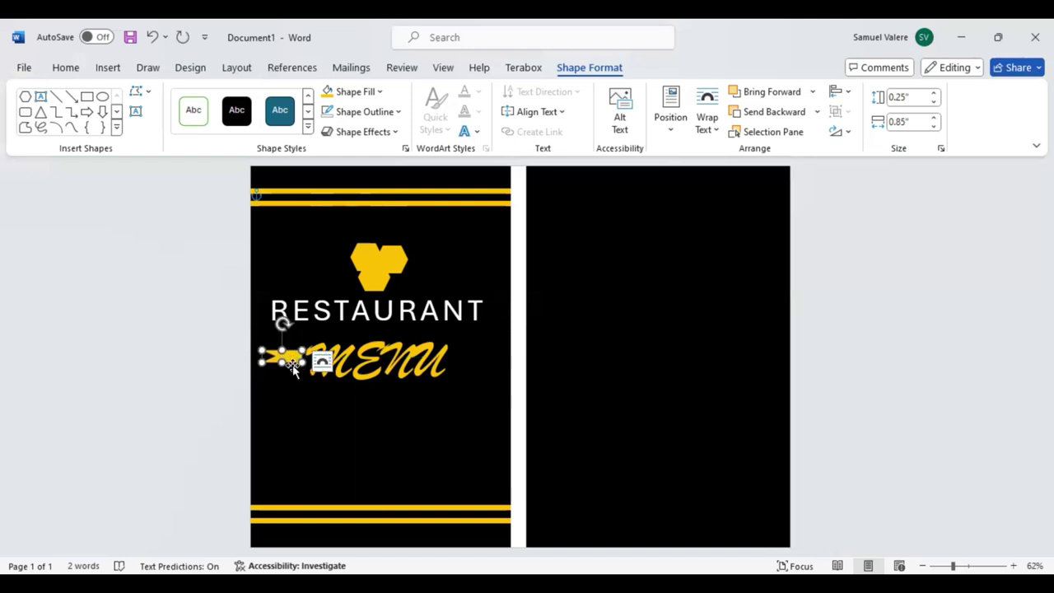
Duplicate the ribbon tail, place it right of MENU, and flip it horizontally
key("Down")
key("Down")
key("Down")
key("Down")
key("Down")
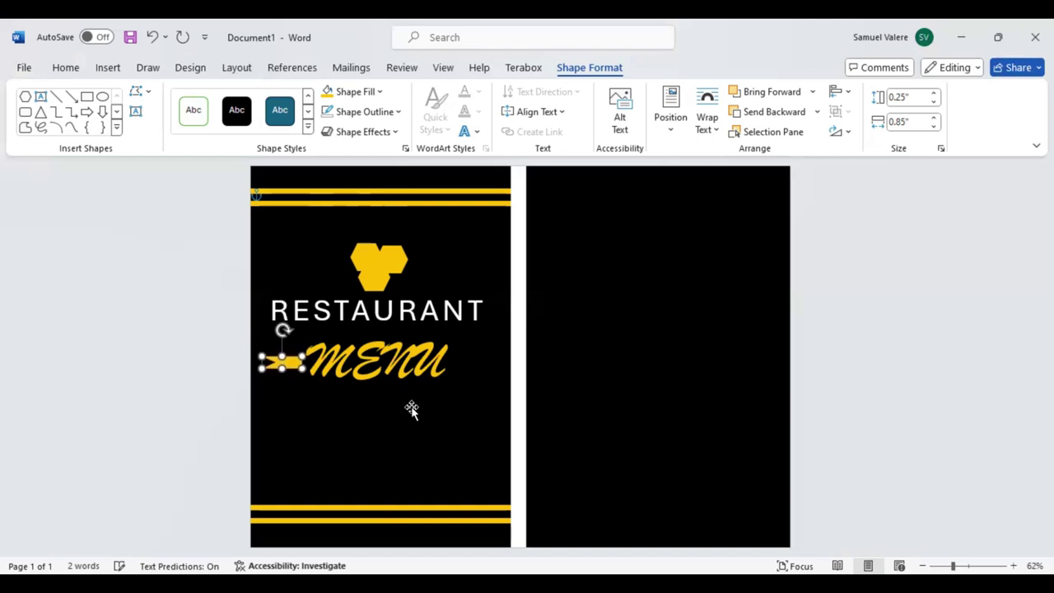
key("Down")
key("Down")
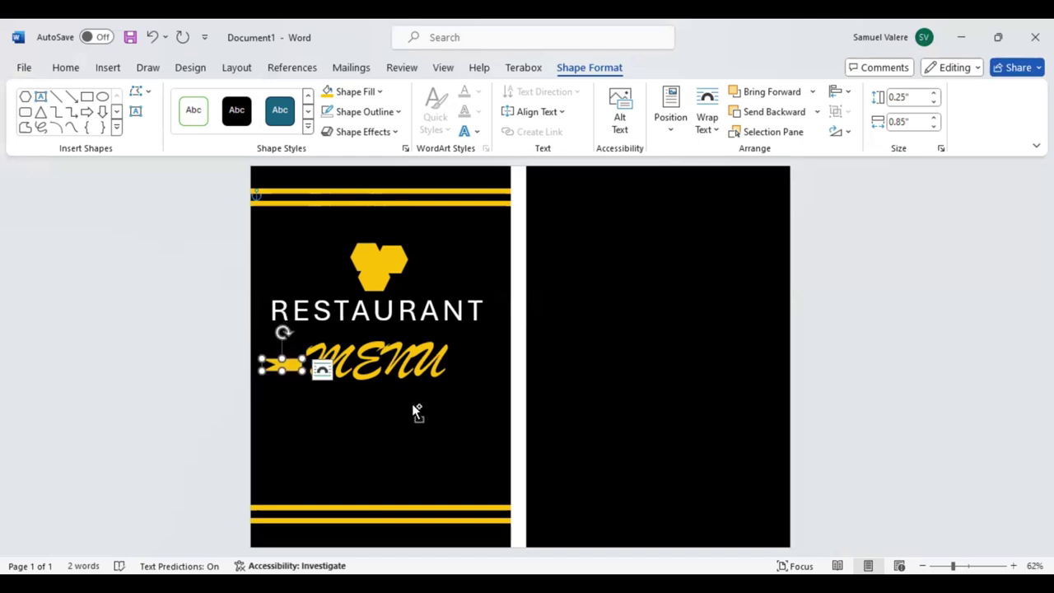
left_click_drag(290, 368, 467, 360)
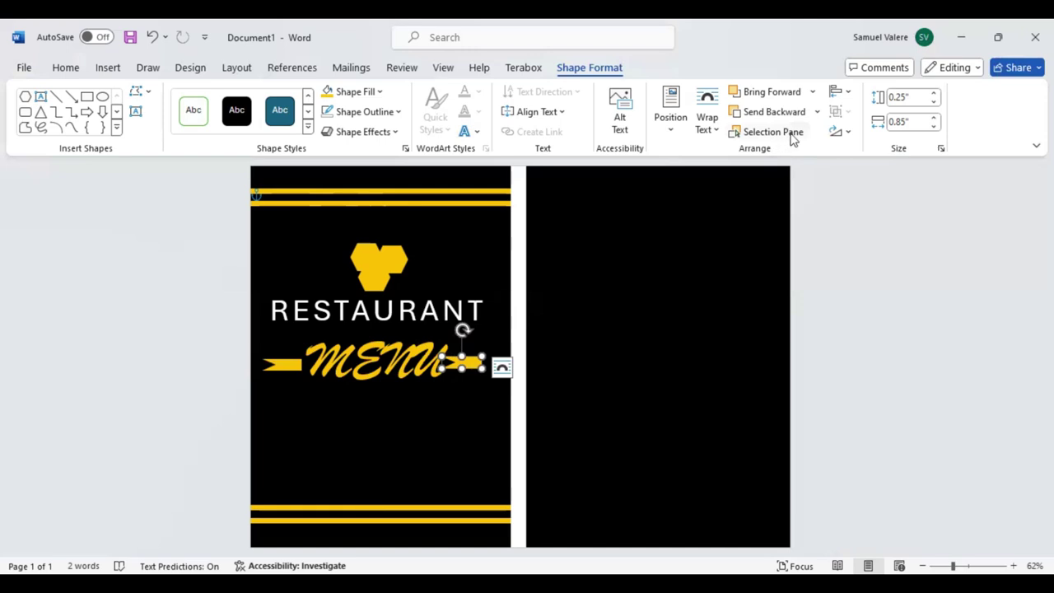
left_click(840, 132)
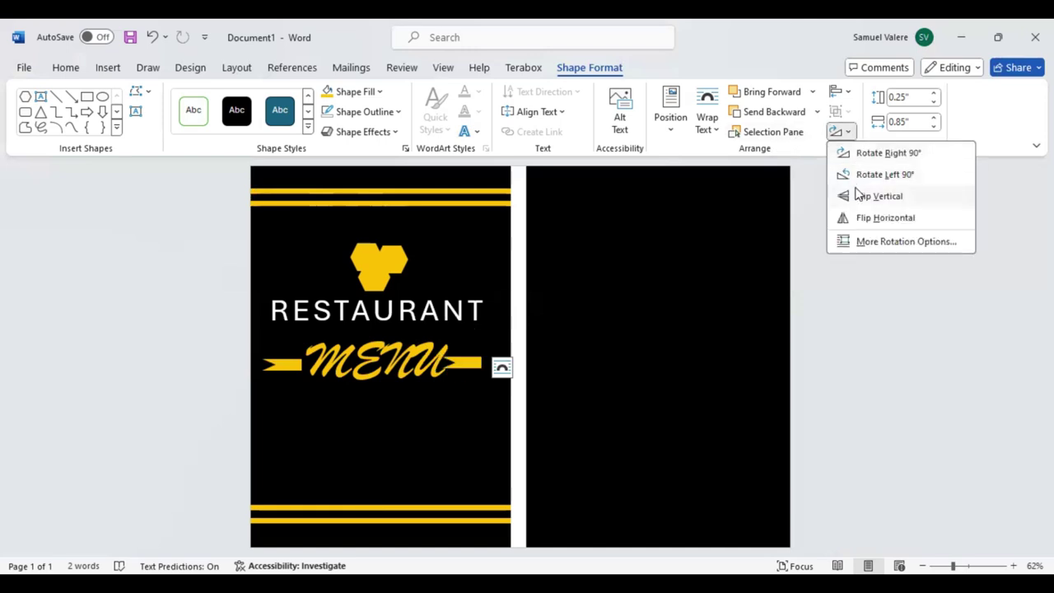
left_click(875, 217)
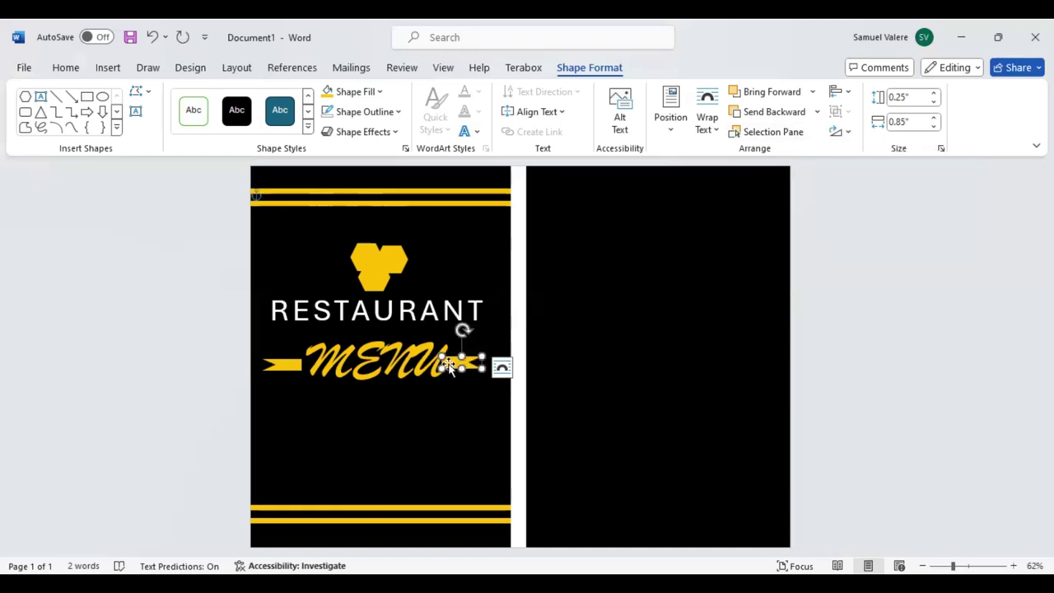
left_click_drag(456, 362, 463, 362)
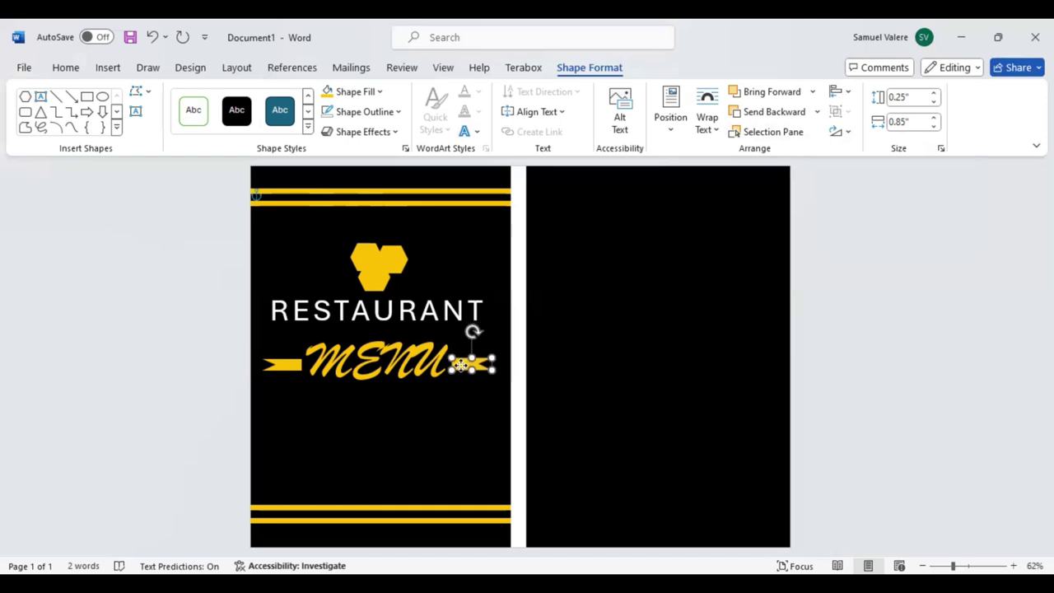
left_click(428, 420)
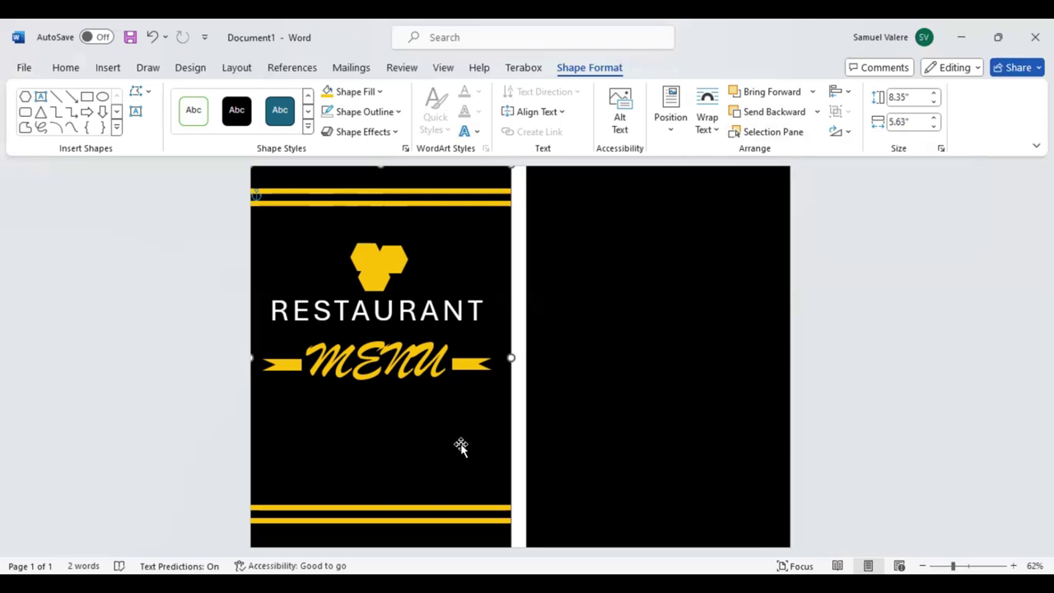
Draw a text box on the lower cover and fill it with =Lorem() sample text
left_click(136, 111)
mouse_move(274, 435)
left_mouse_down()
mouse_move(409, 460)
mouse_move(455, 484)
left_mouse_up()
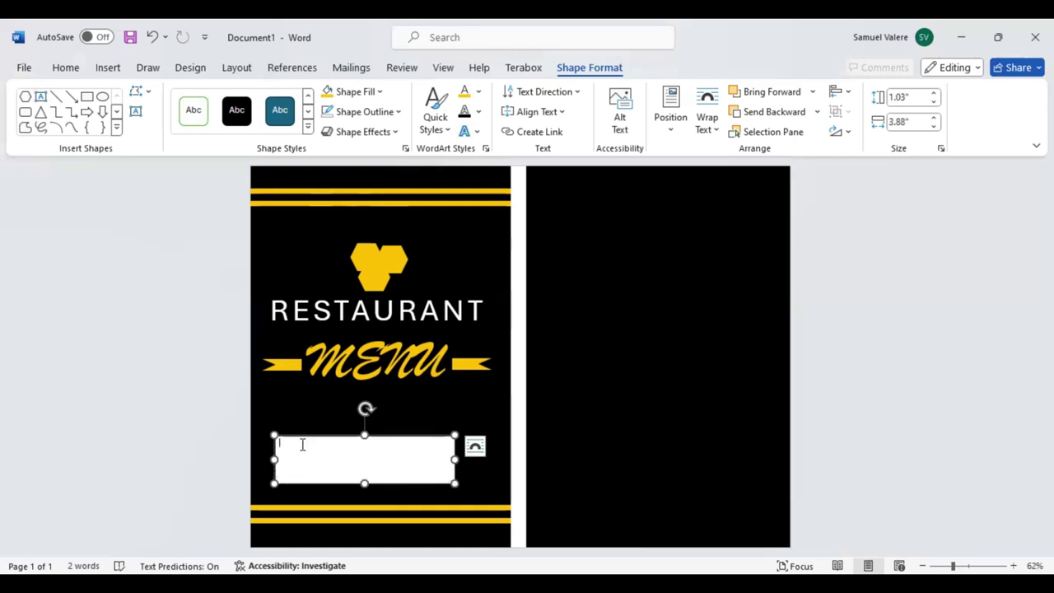
type("-")
key("Return")
Give the paragraph no fill, white centred 14-pt text, and widen its box
left_click_drag(430, 471, 278, 444)
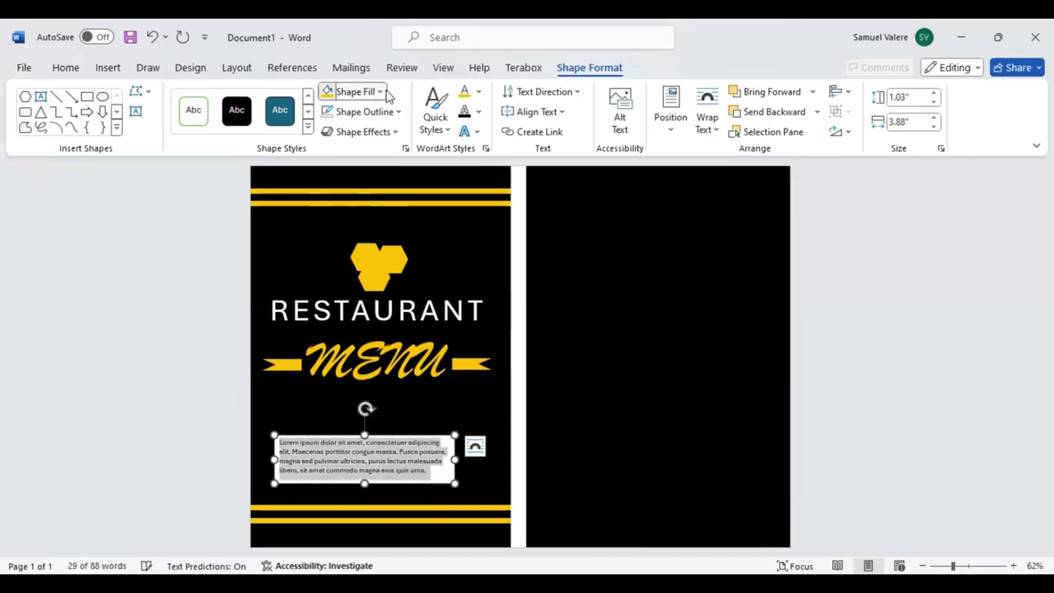
left_click(385, 92)
left_click(346, 297)
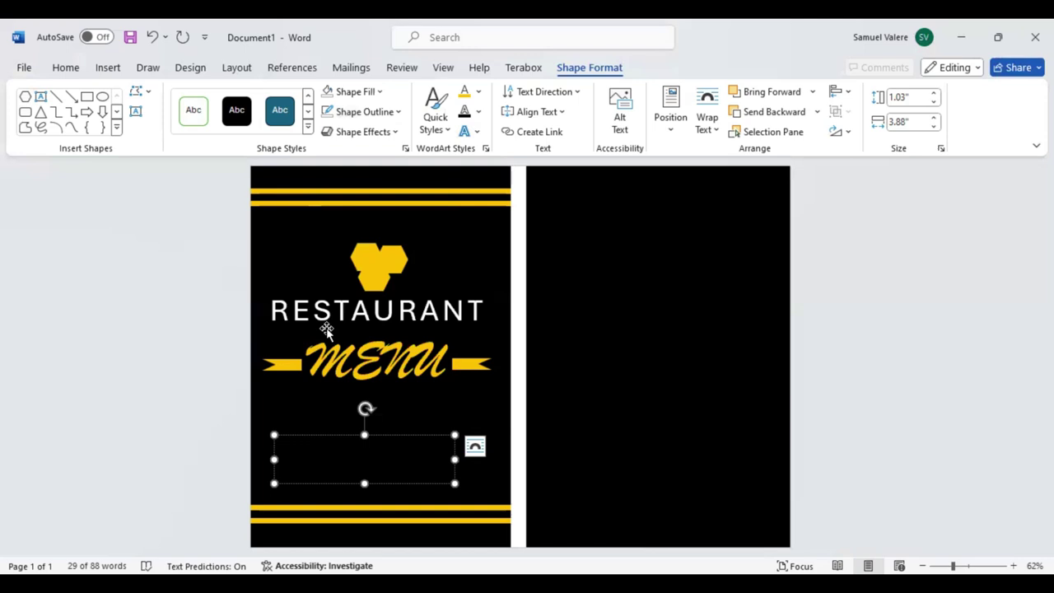
left_click(66, 70)
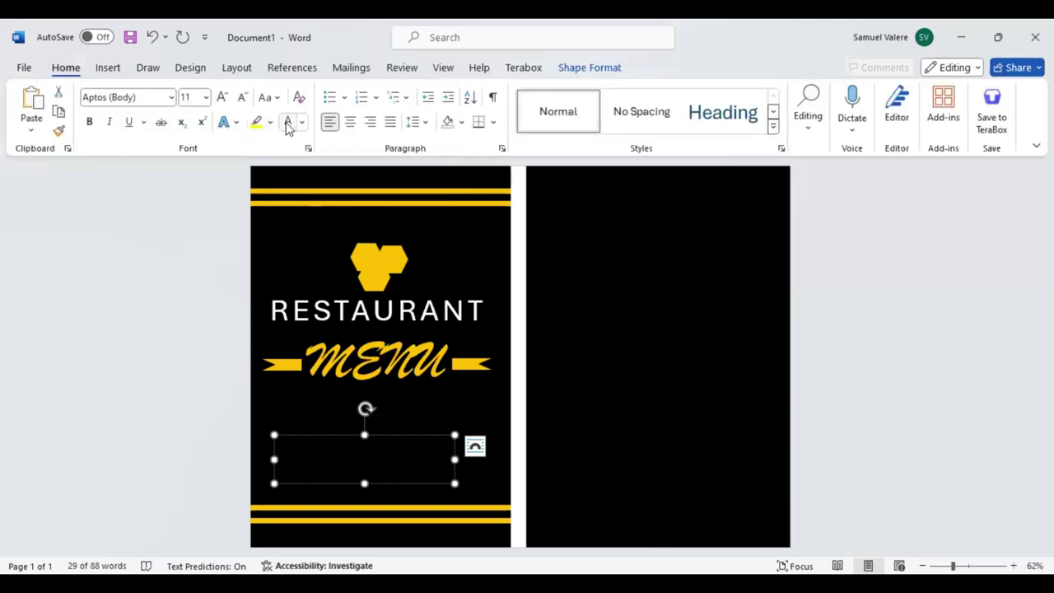
left_click(287, 122)
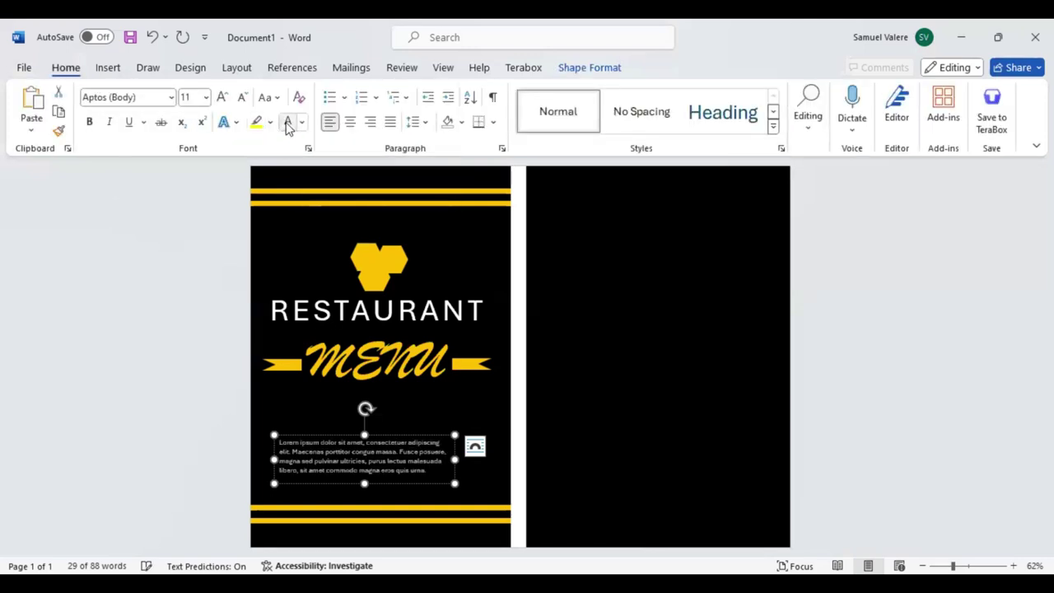
left_click(350, 122)
left_click(222, 98)
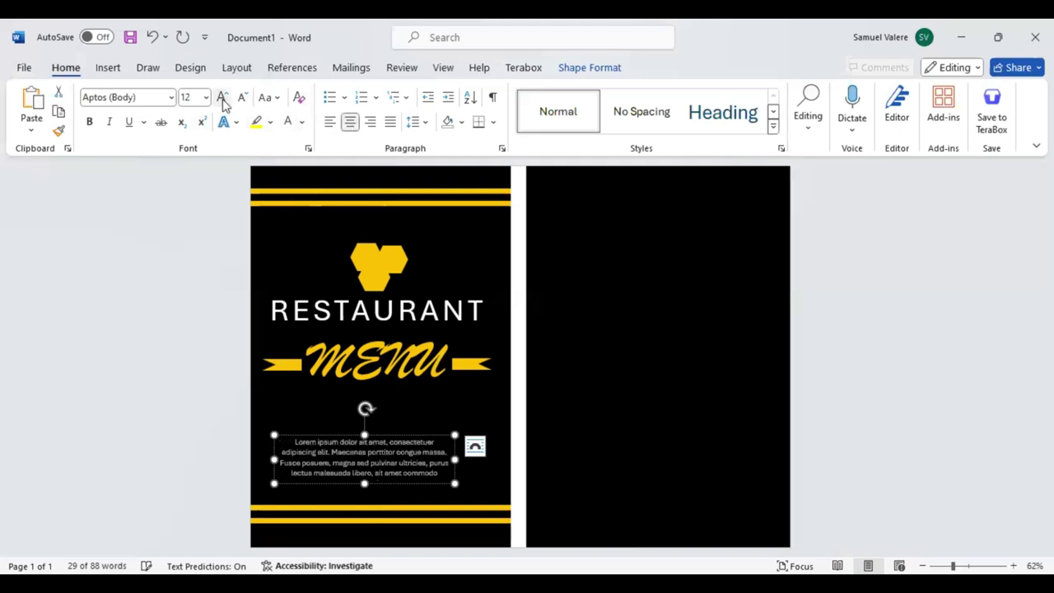
left_click(223, 98)
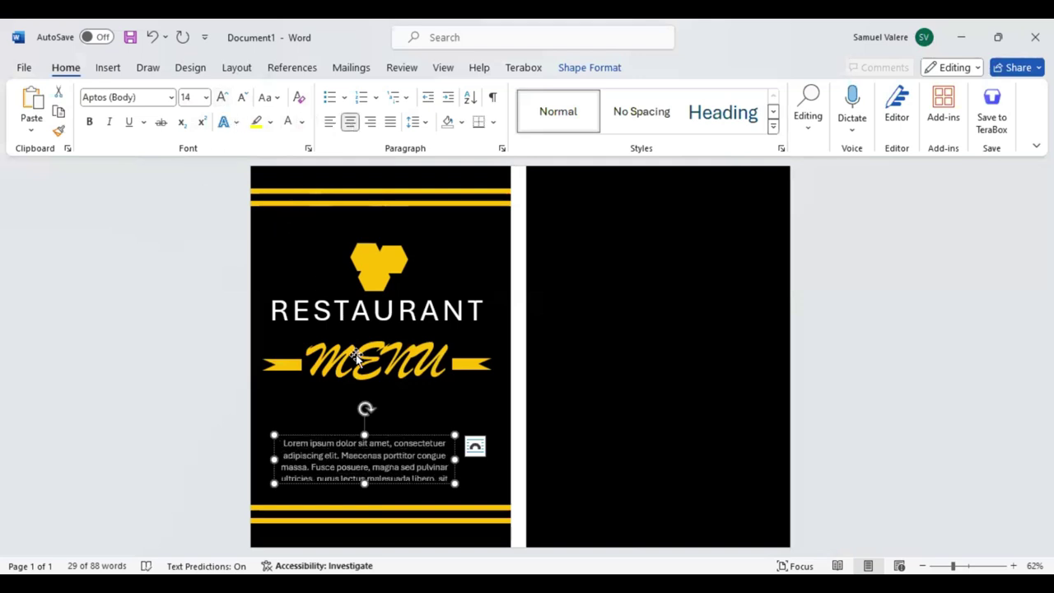
mouse_move(365, 482)
left_mouse_down()
mouse_move(369, 500)
mouse_move(397, 485)
left_mouse_up()
Copy the MENU box below and change its text to 'Special Offer' at 36 pt
left_click(384, 372)
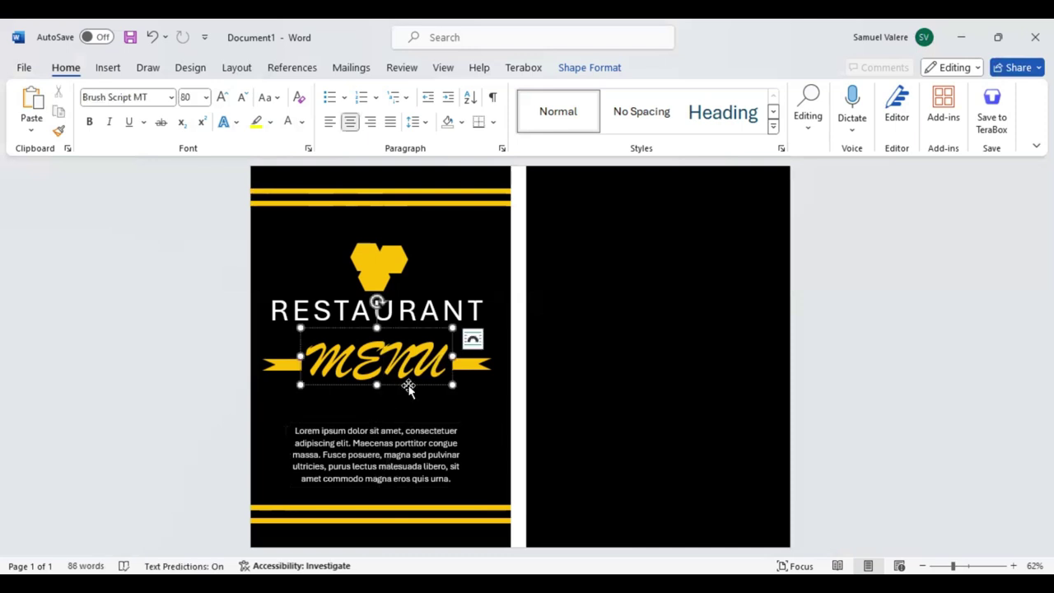
left_click_drag(406, 392, 410, 439, "ctrl")
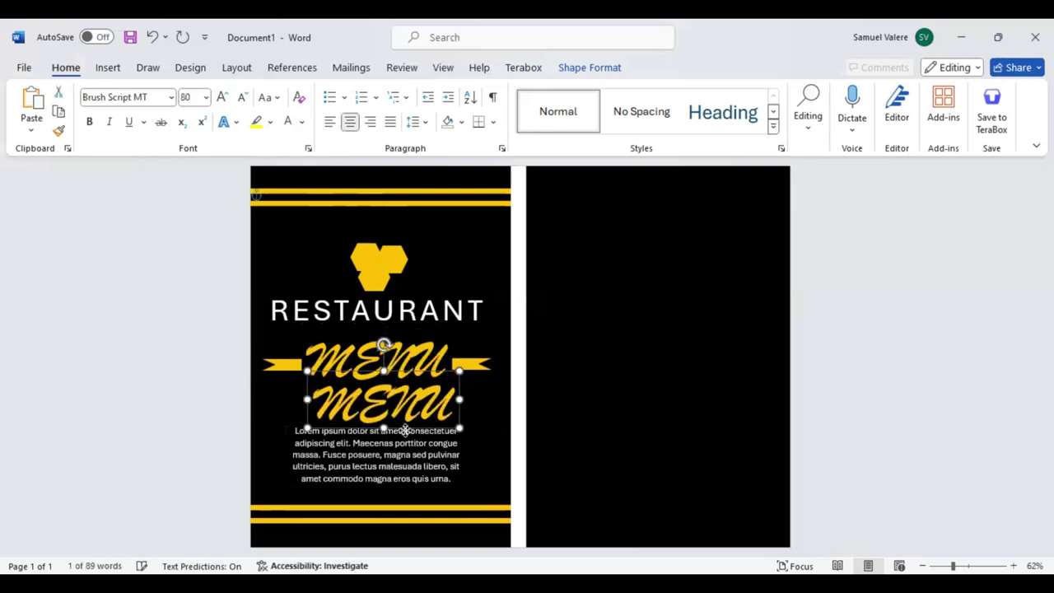
left_click(407, 410)
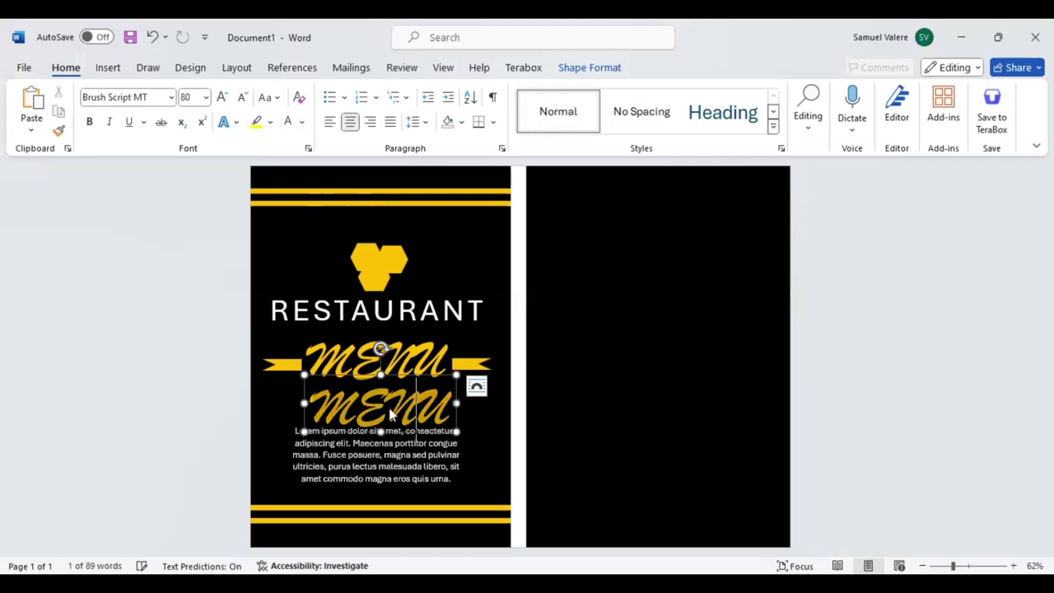
double_click(391, 416)
key("ctrl+shift+comma")
key("ctrl+shift+comma")
key("ctrl+shift+comma")
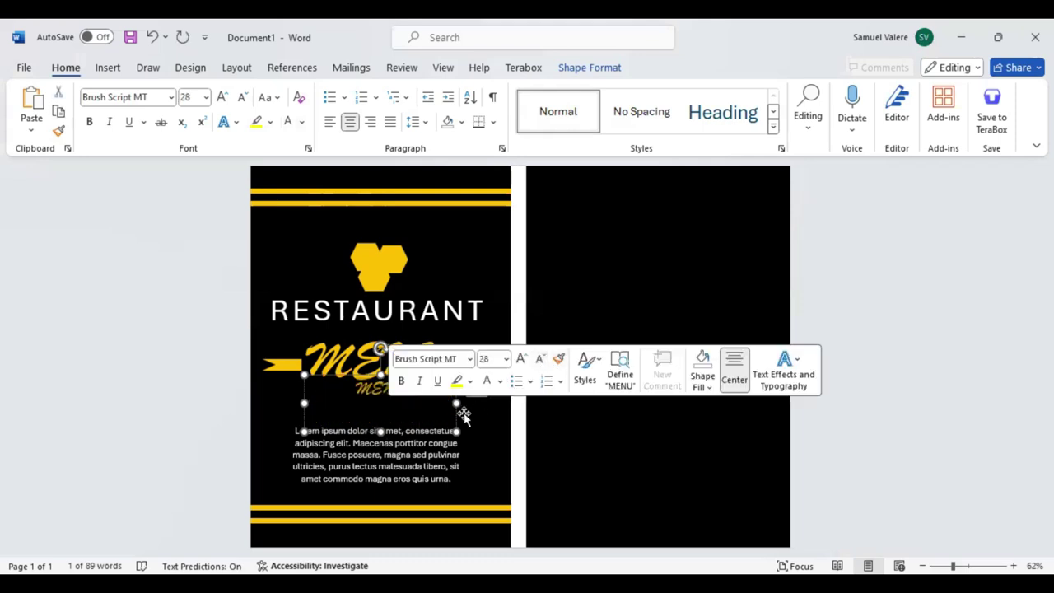
type("S")
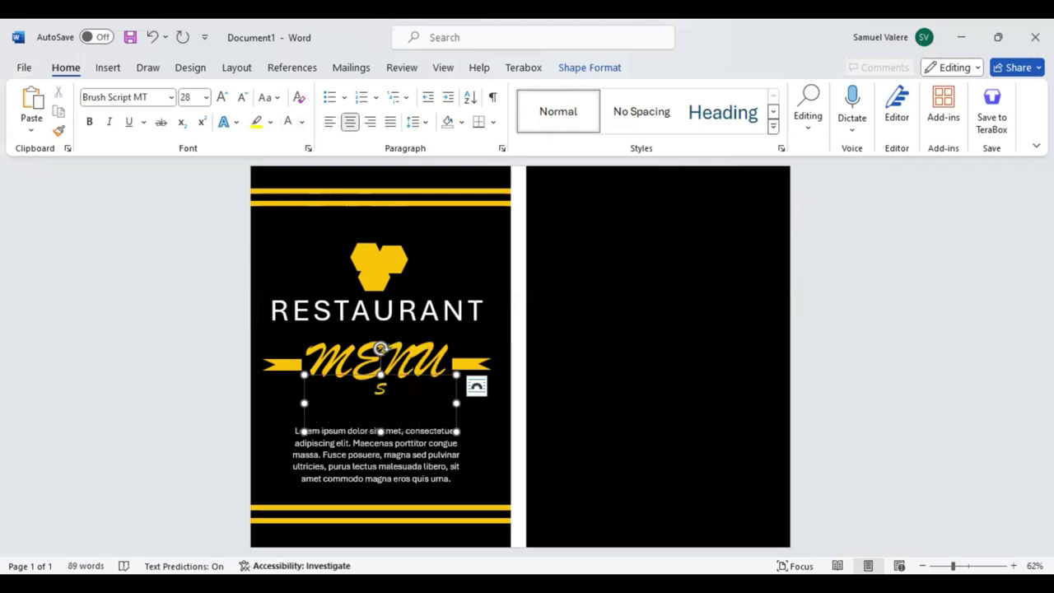
type("pecial O")
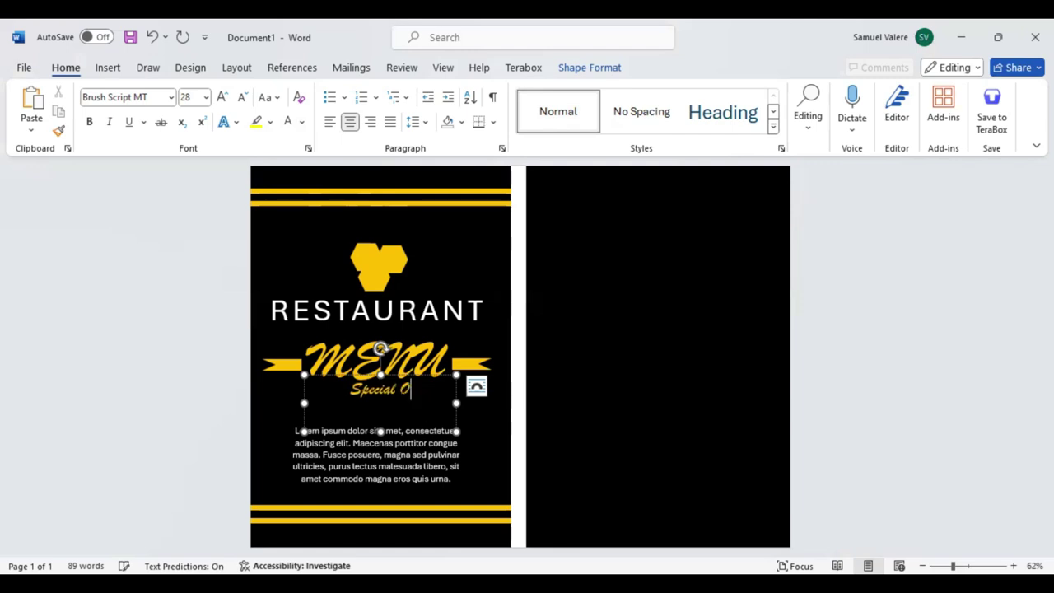
type("ffer")
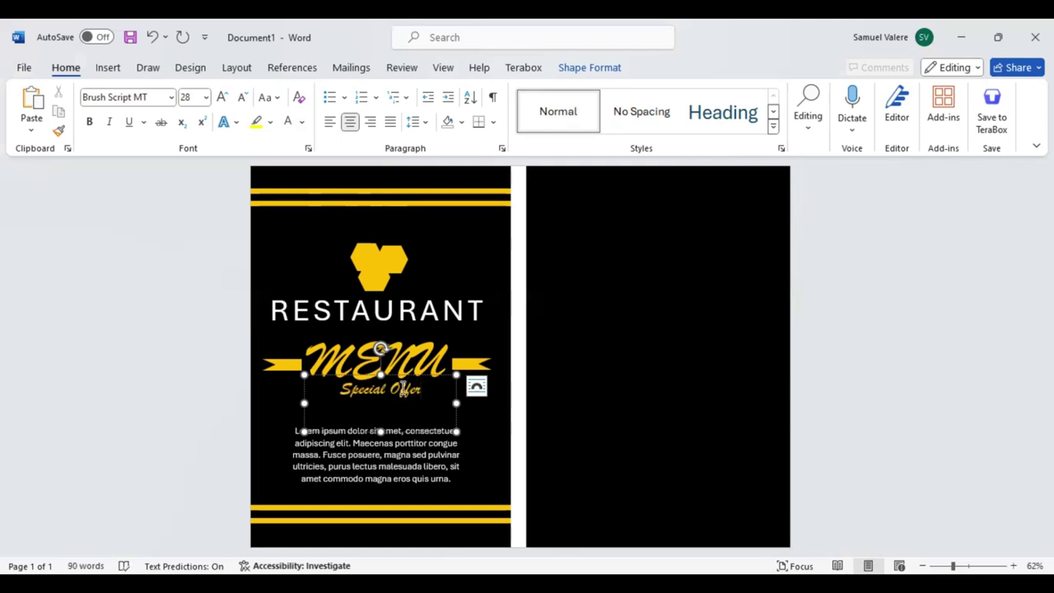
left_click_drag(422, 390, 338, 391)
left_click(471, 342)
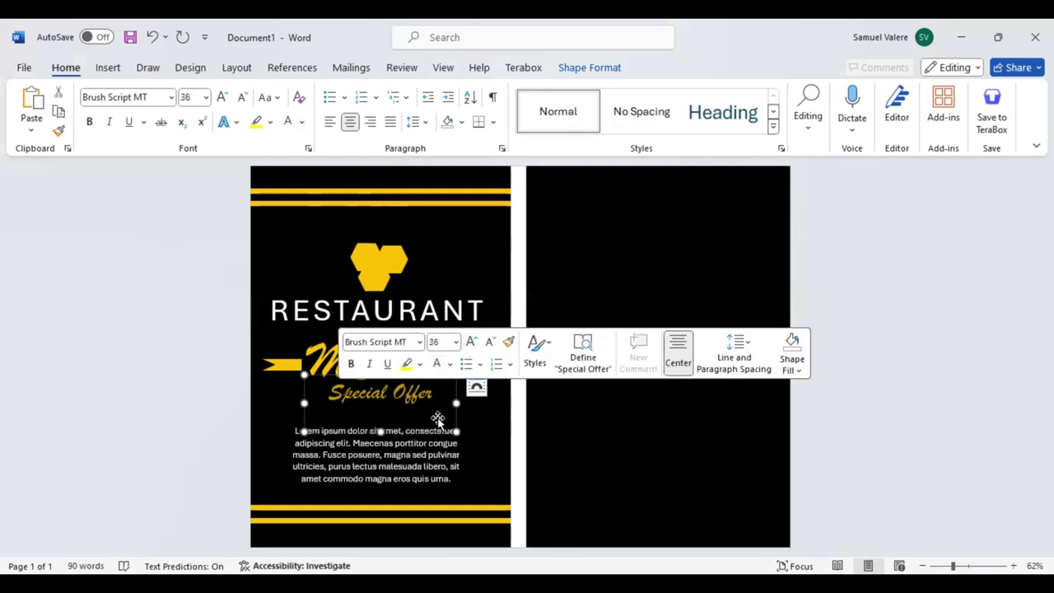
Resize the Special Offer box and centre it just above the paragraph
left_click_drag(380, 431, 380, 410)
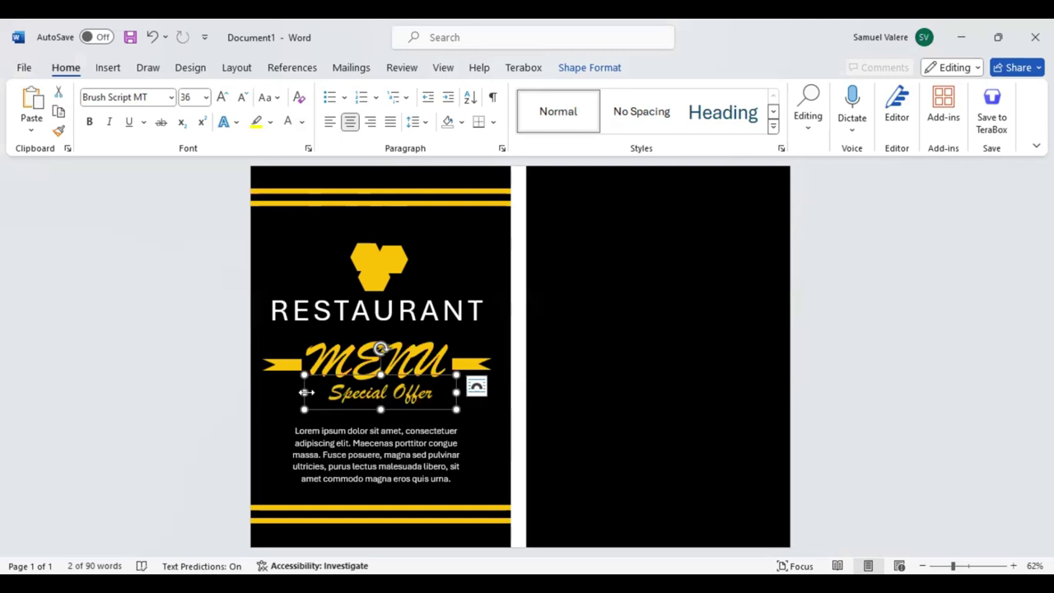
left_click_drag(304, 392, 336, 392)
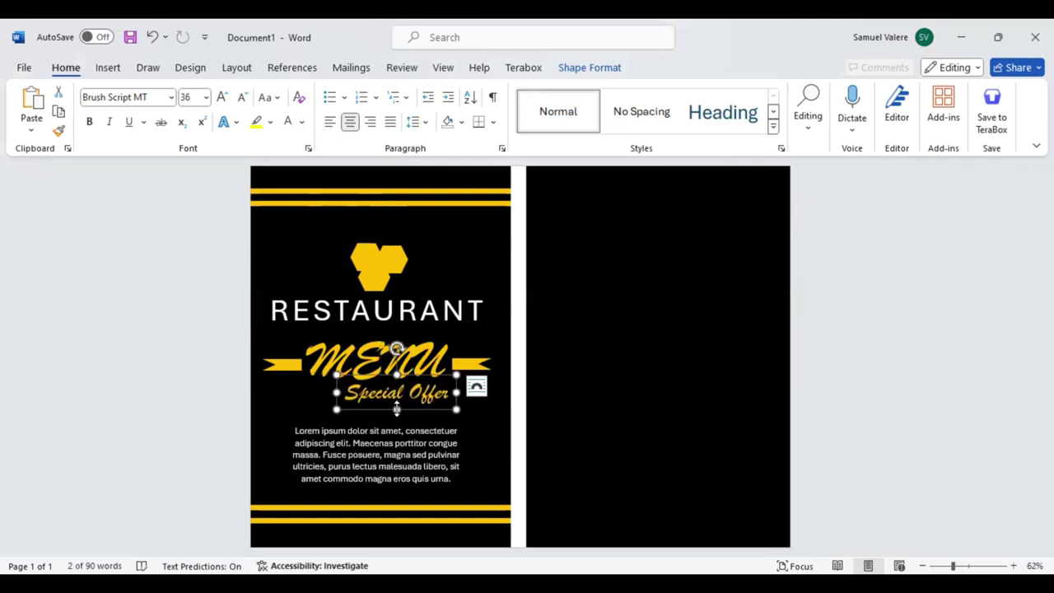
left_click_drag(408, 409, 394, 427)
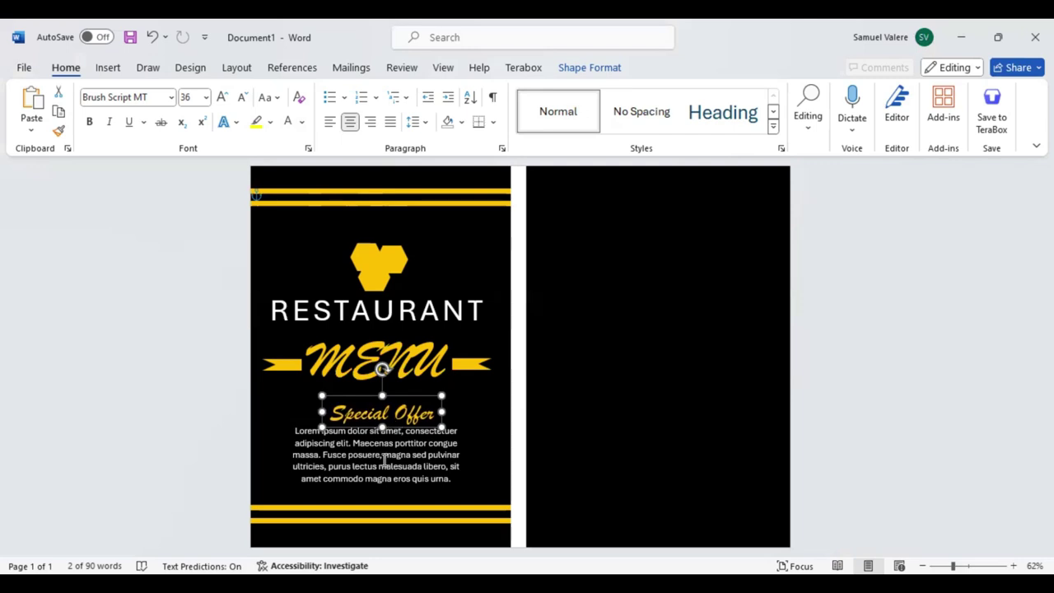
left_click(384, 458)
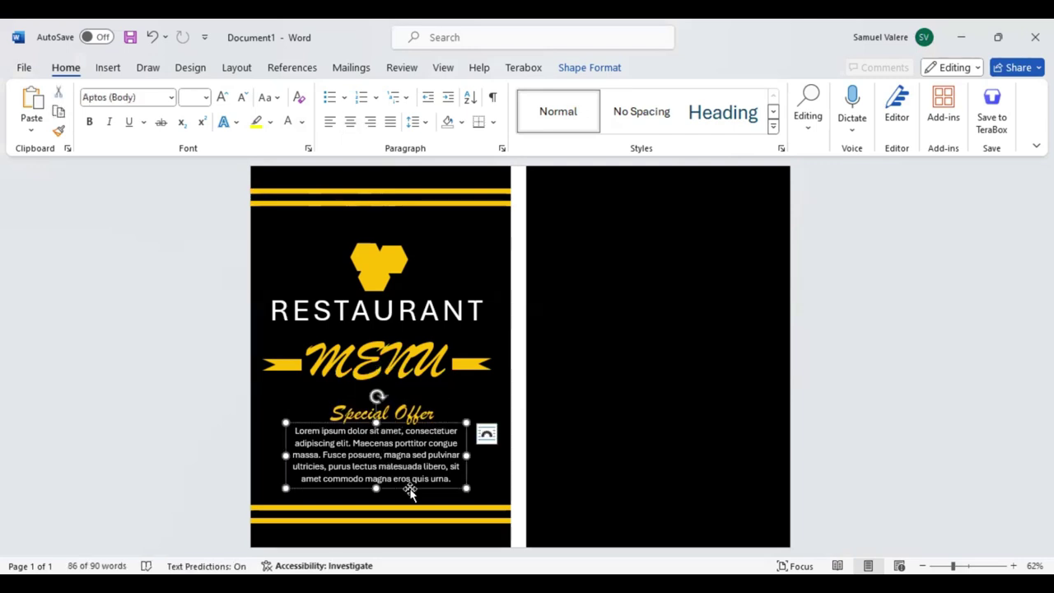
left_click_drag(411, 492, 411, 493)
left_click(412, 400)
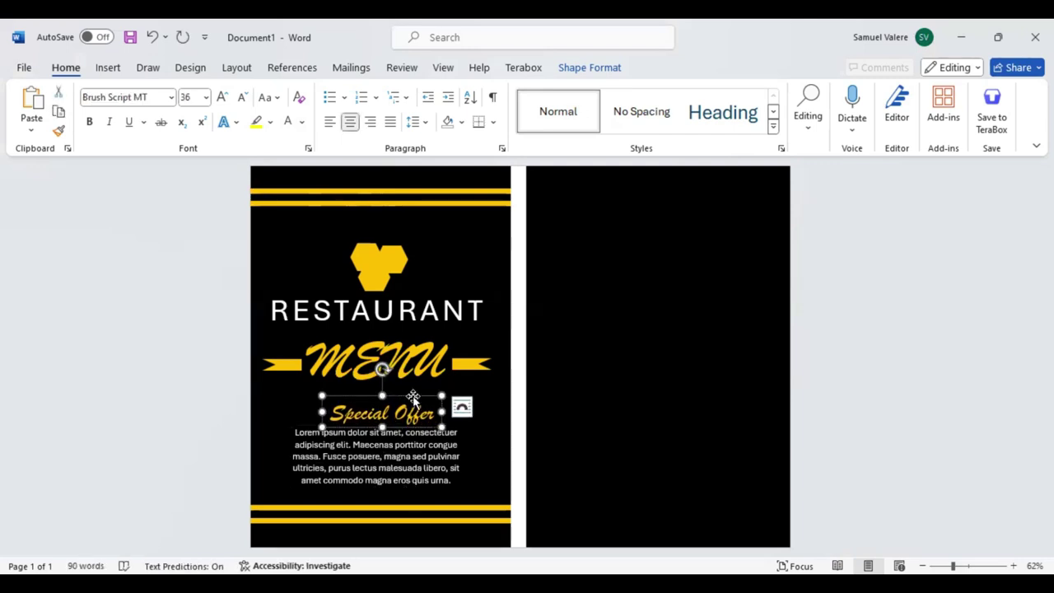
left_click_drag(413, 399, 411, 398)
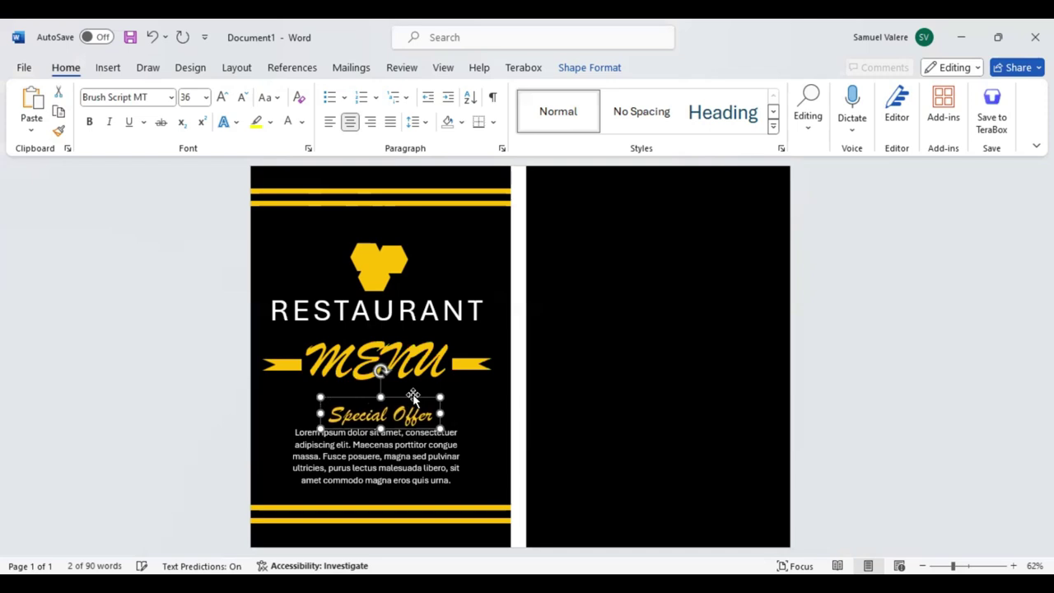
left_click(108, 69)
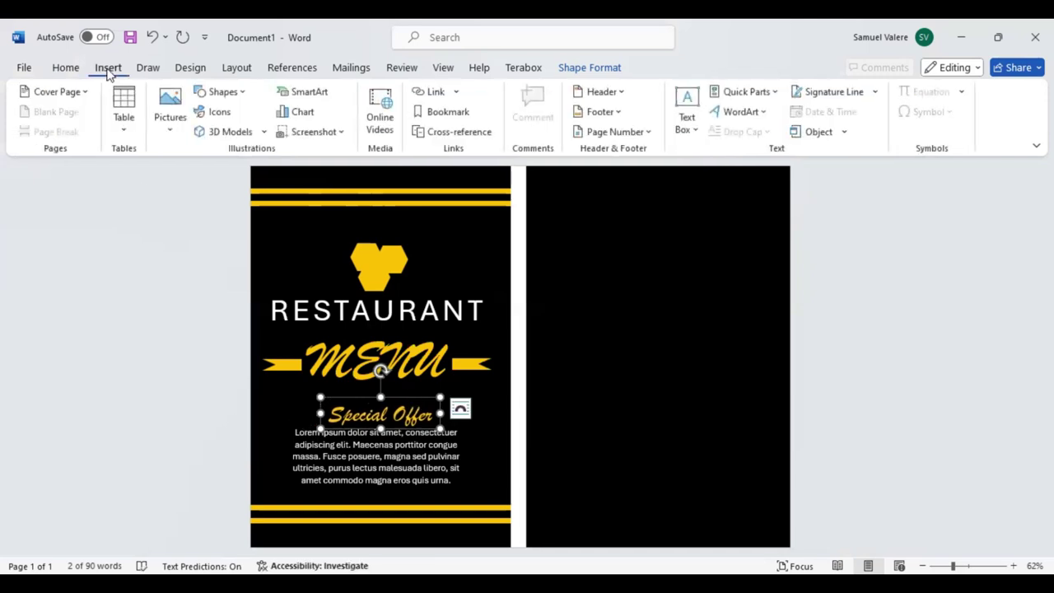
Frame the heading and paragraph with a no-fill rectangle having a 3 pt dashed outline
left_click(237, 92)
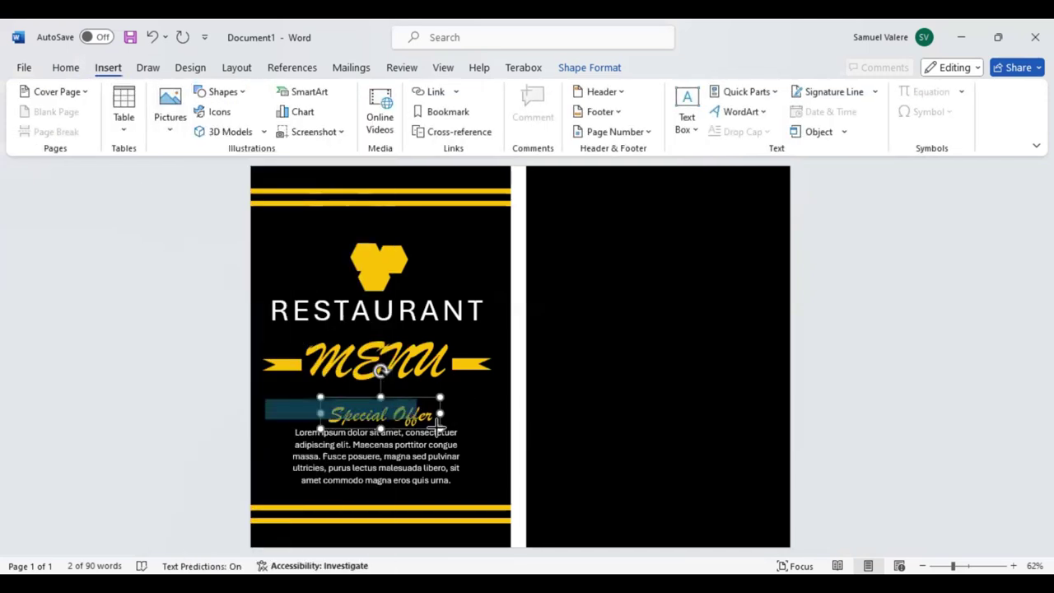
mouse_move(265, 399)
left_mouse_down()
mouse_move(486, 491)
mouse_move(468, 490)
left_mouse_up()
left_click_drag(368, 446, 375, 447)
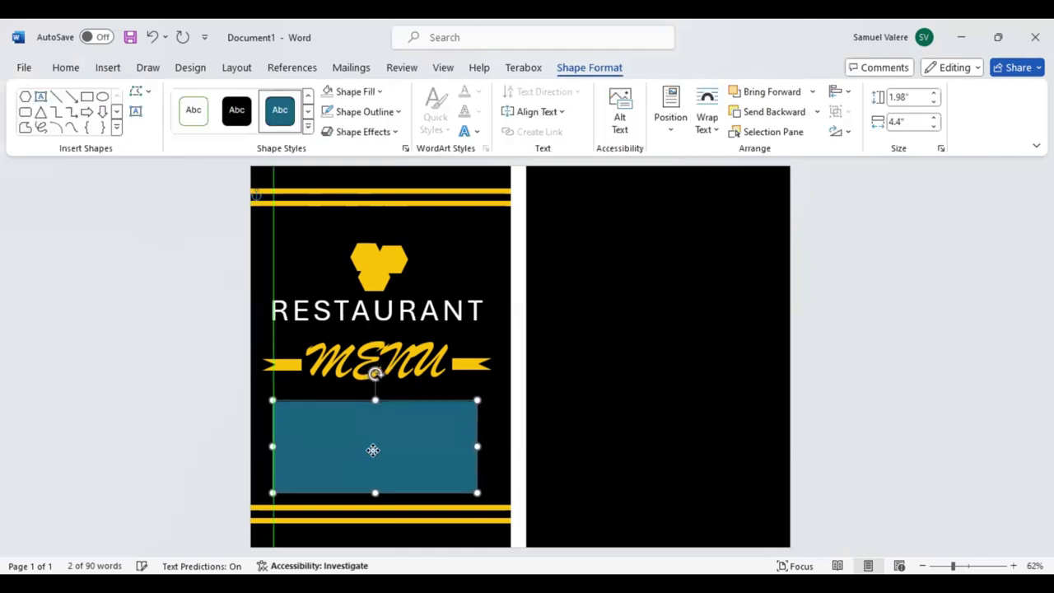
left_click(328, 92)
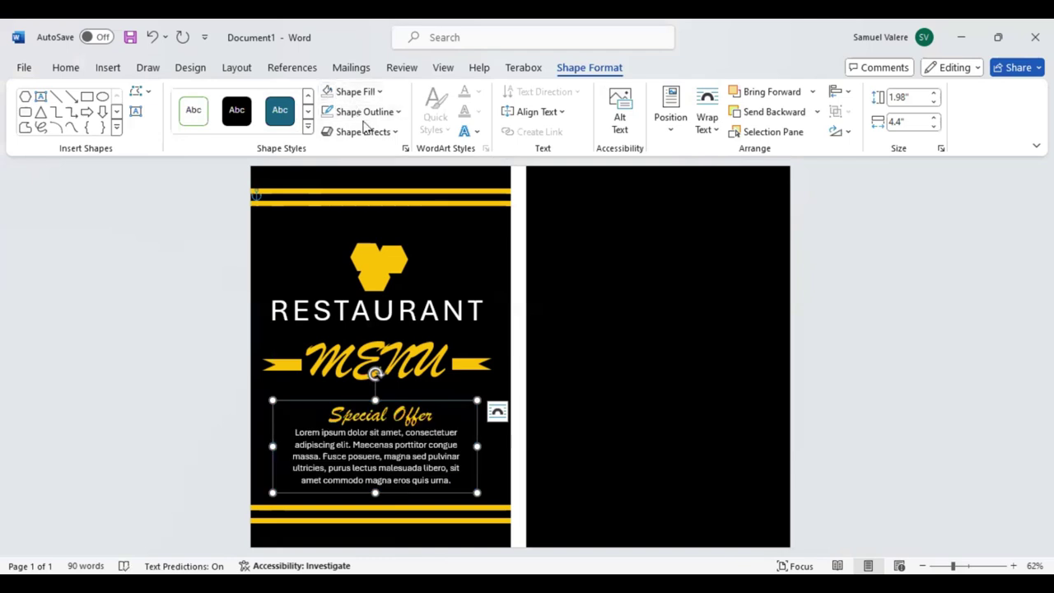
left_click(398, 113)
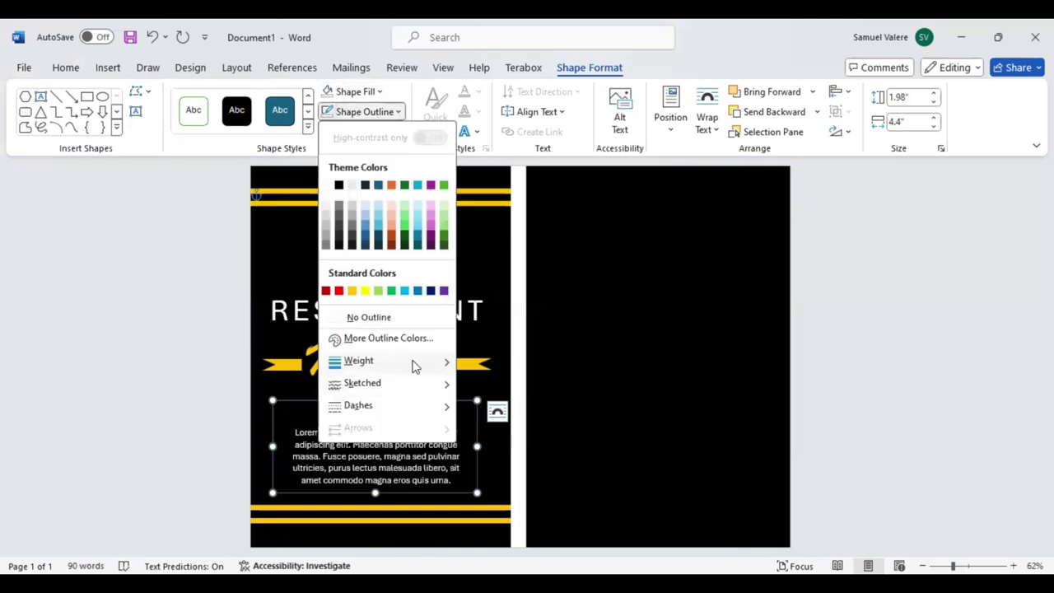
mouse_move(445, 360)
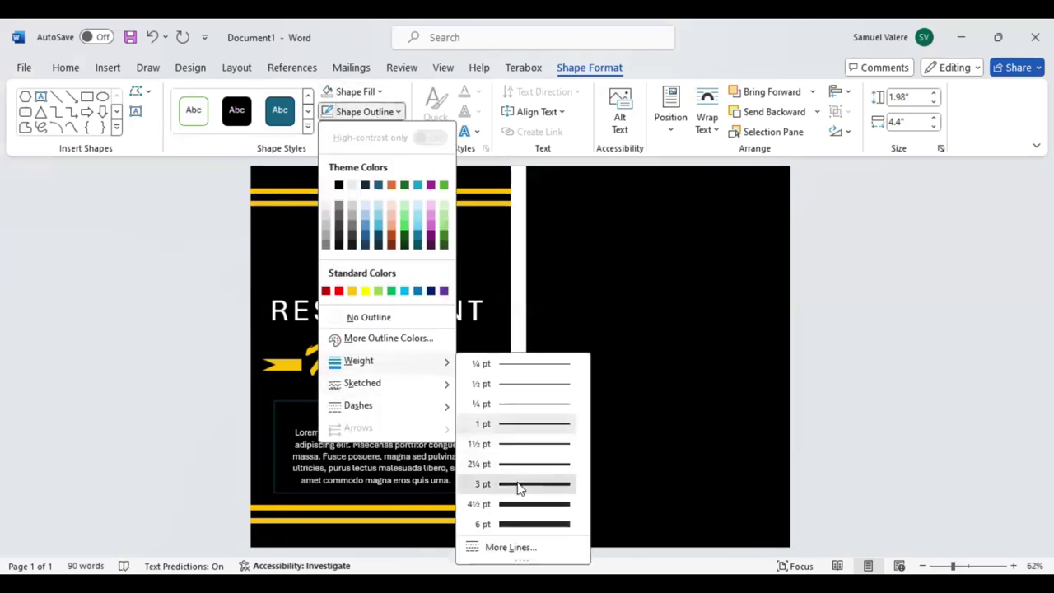
left_click(521, 488)
left_click(401, 113)
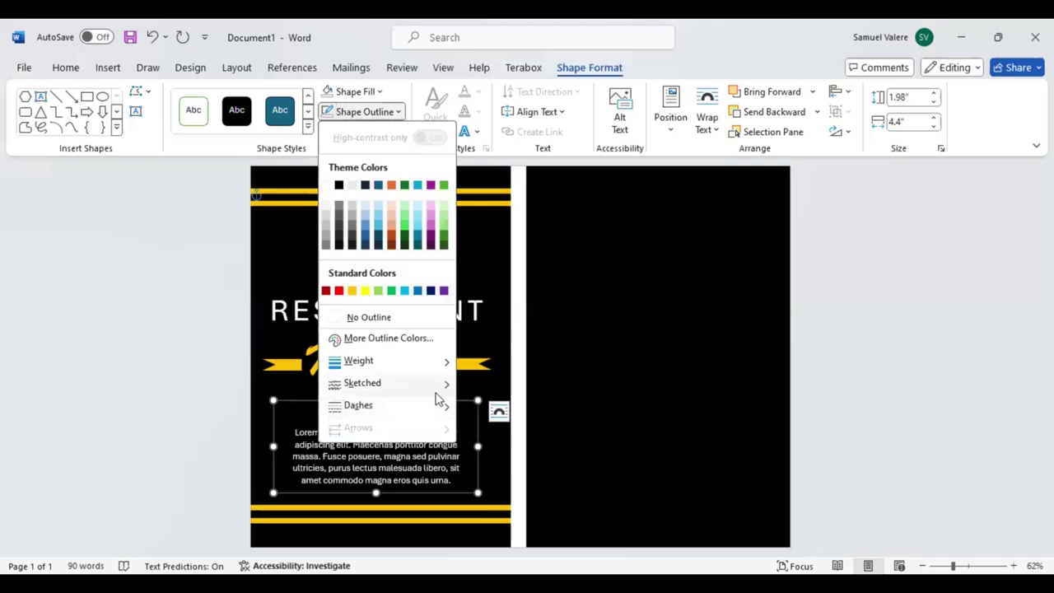
mouse_move(445, 405)
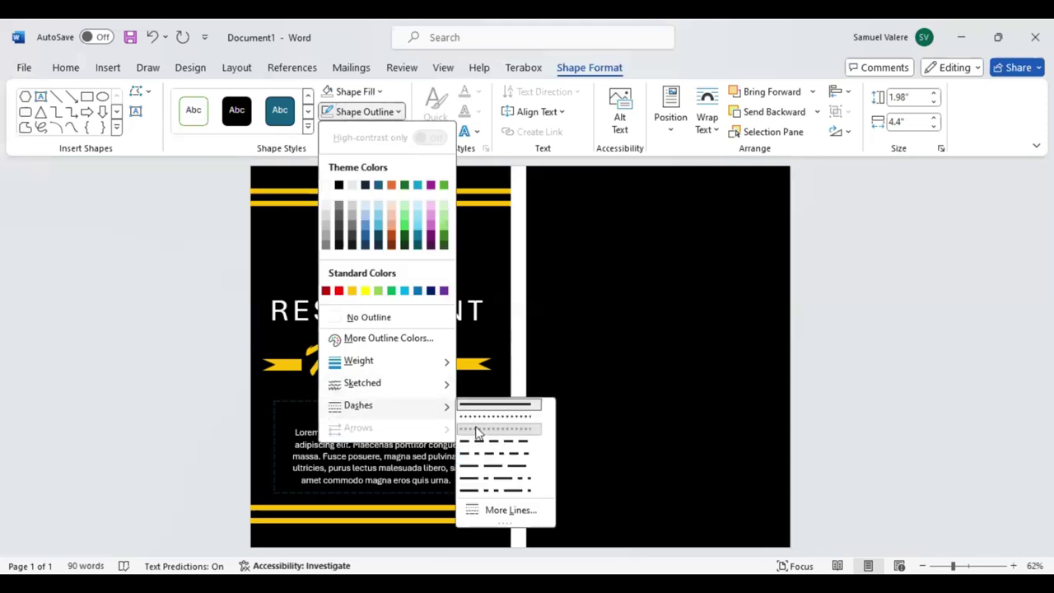
left_click(482, 423)
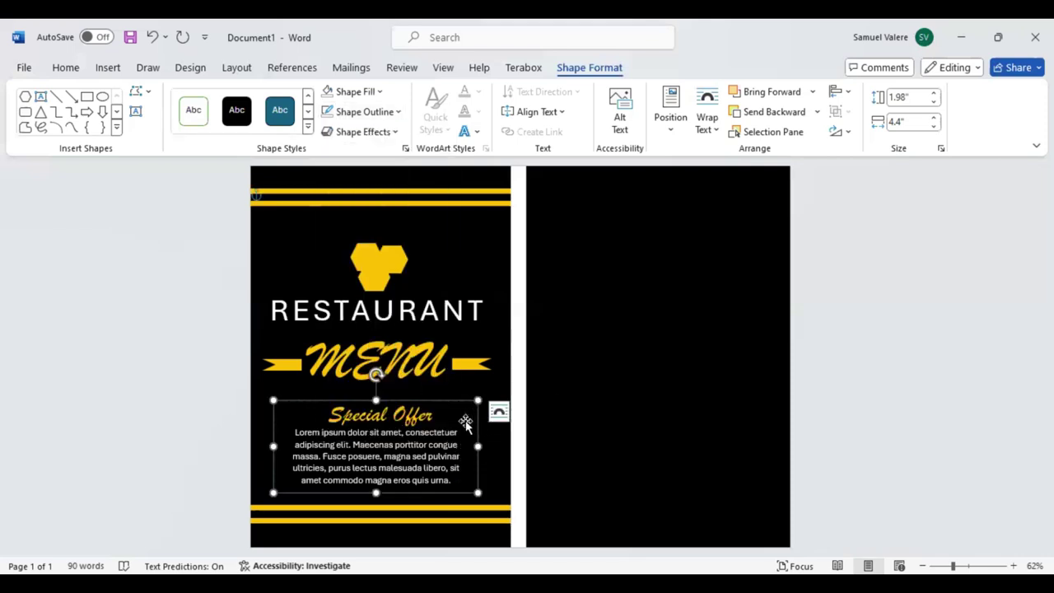
Nudge the Special Offer box into place and make the outline white
key("Right")
key("Right")
key("Down")
key("Right")
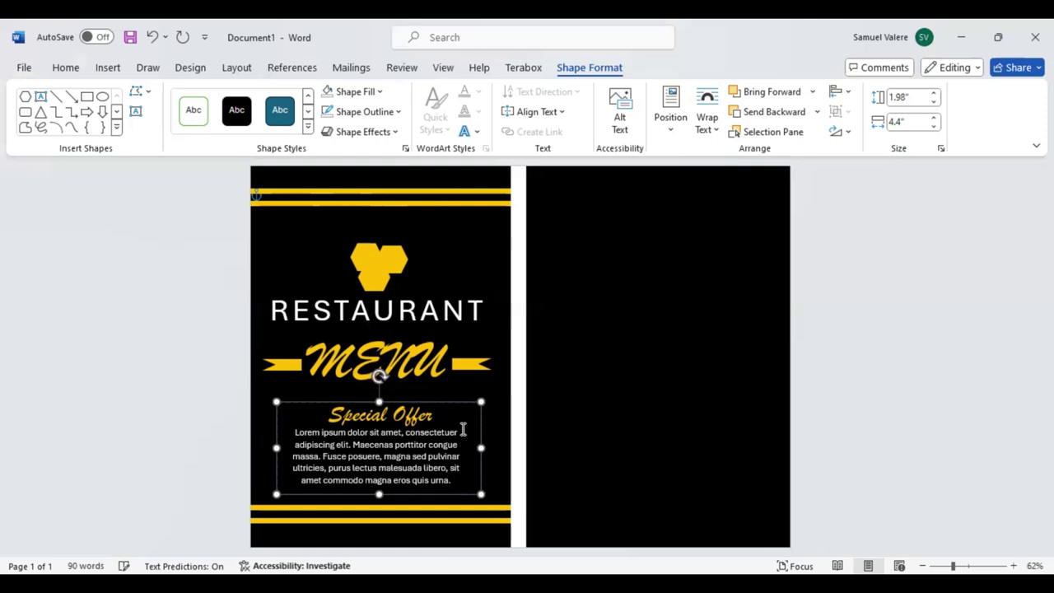
key("Down")
key("Down")
key("Up")
key("Up")
key("Up")
key("Up")
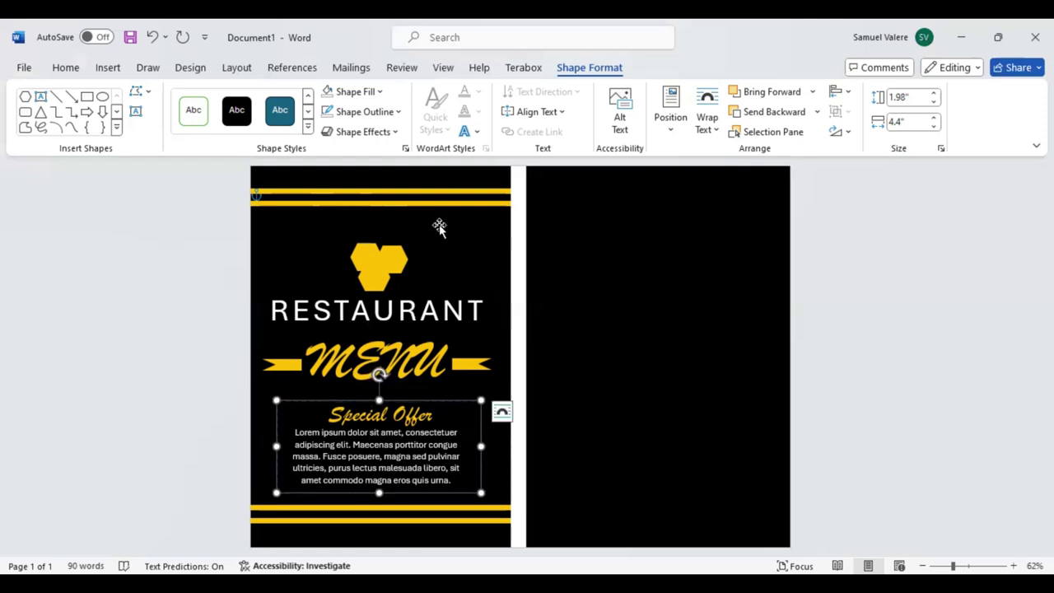
left_click(394, 112)
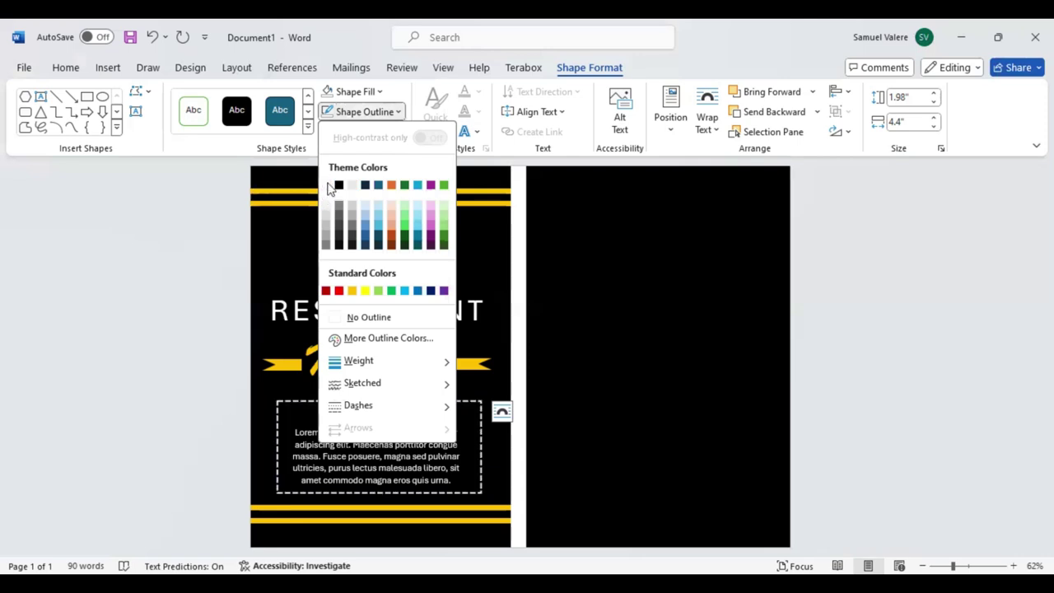
left_click(383, 290)
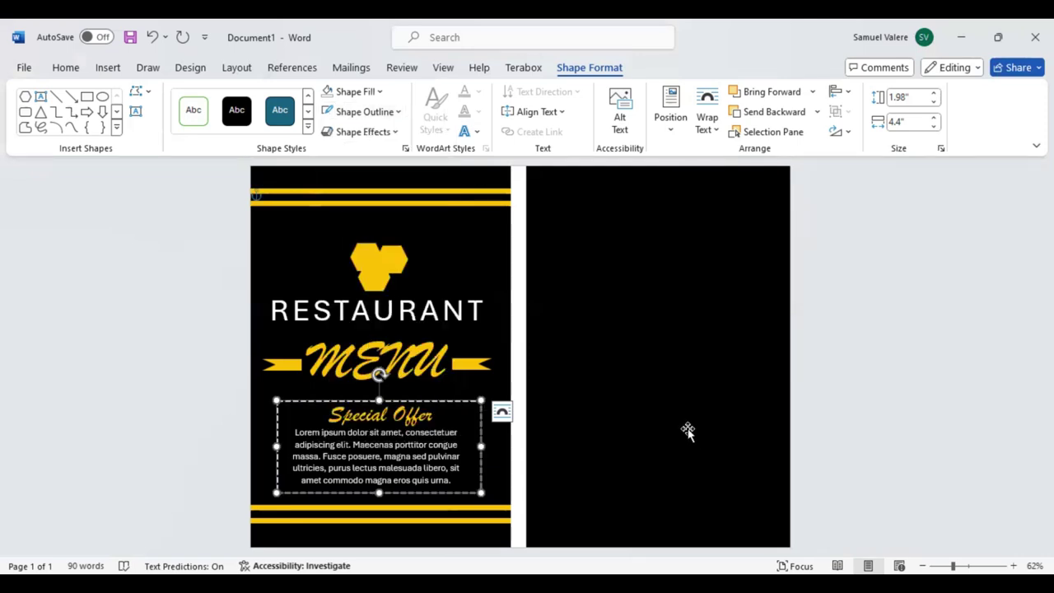
left_click(907, 358)
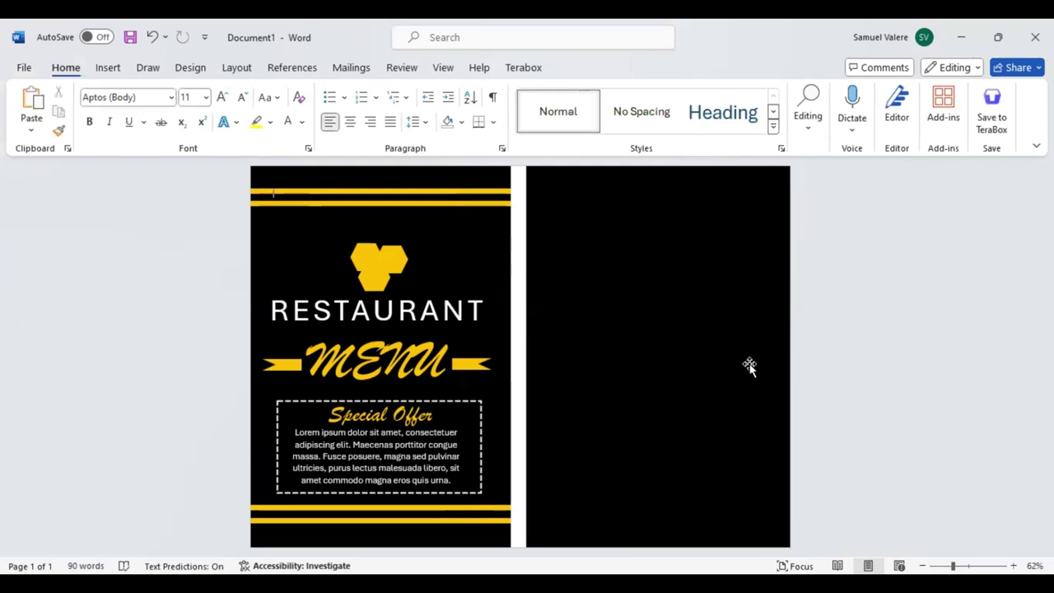
Copy the cover's yellow stripe to the inside page top as a thick, shortened bar
left_click(437, 206)
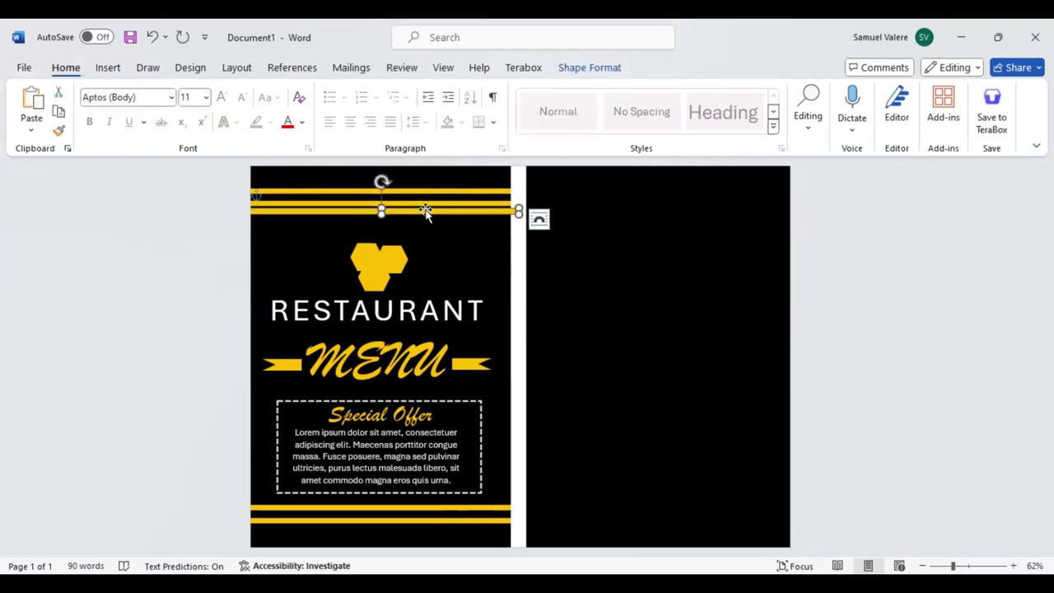
left_click_drag(426, 206, 639, 279)
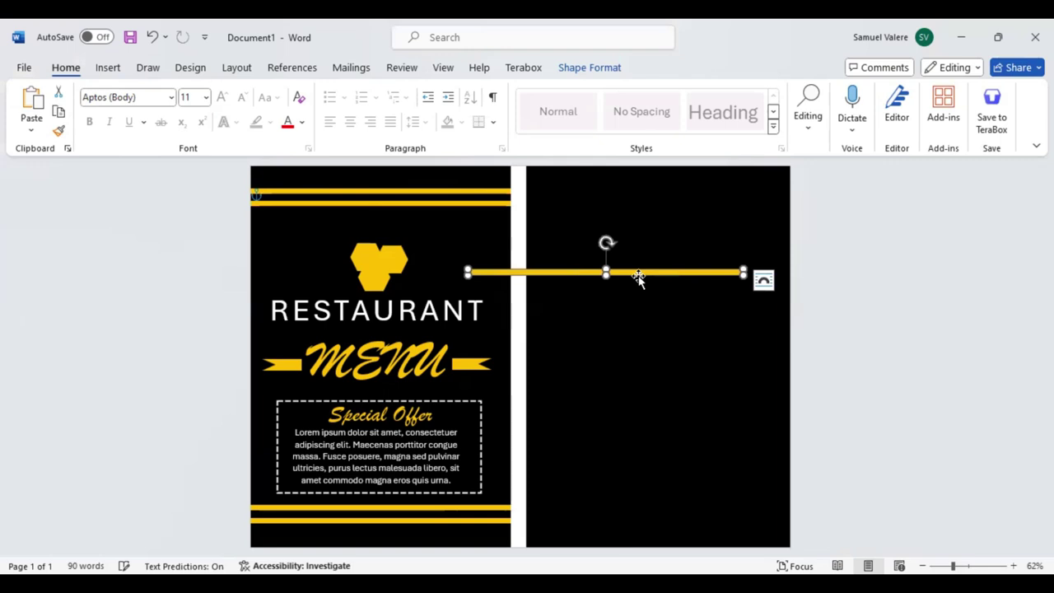
left_click(739, 356)
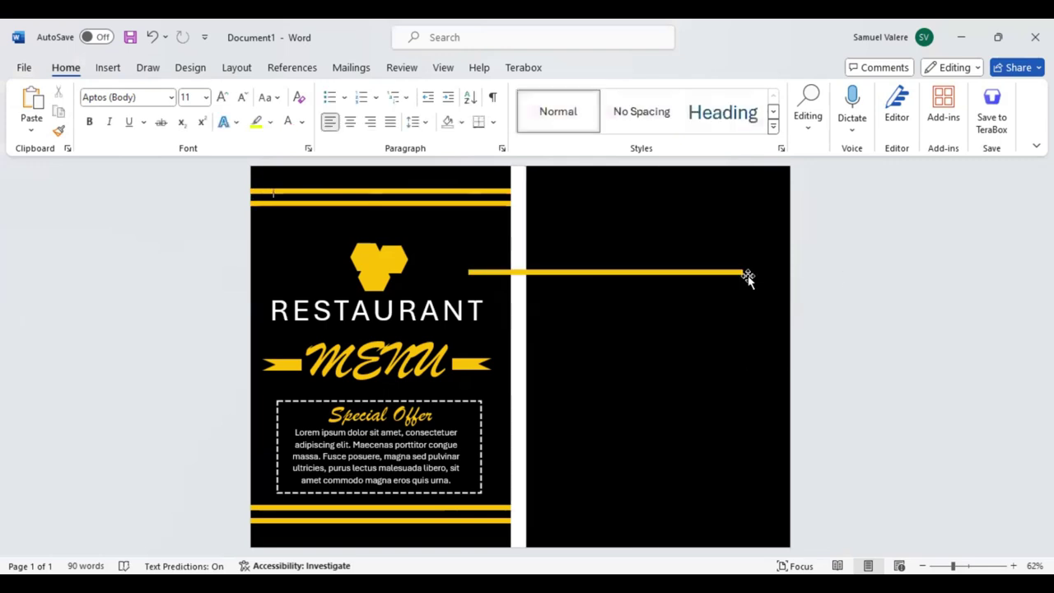
left_click(583, 273)
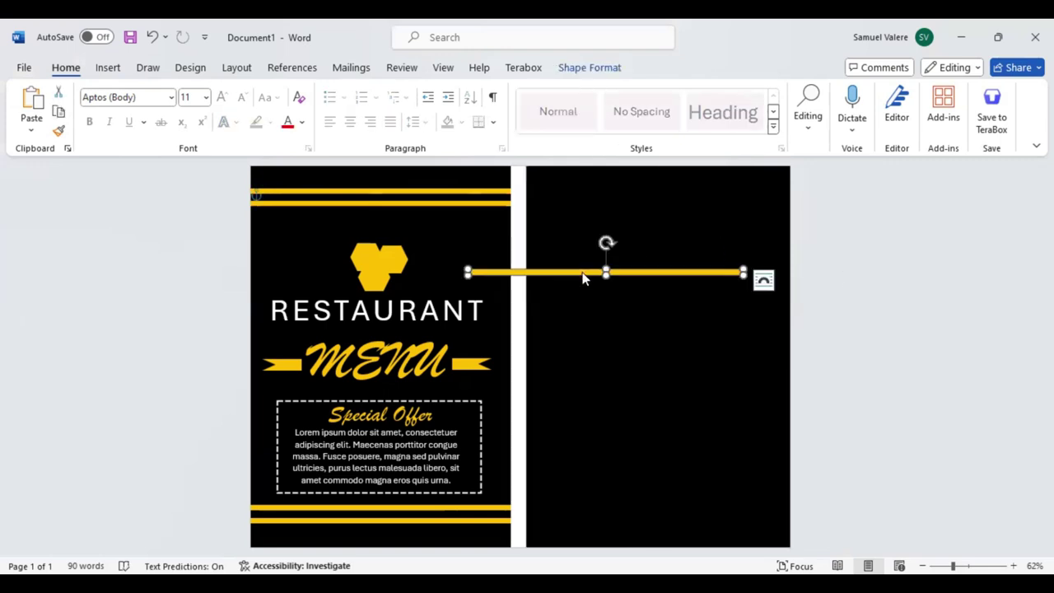
key("shift+Up")
key("shift+Up")
key("shift+Up")
key("shift+Up")
key("shift+Up")
mouse_move(468, 281)
left_mouse_down()
mouse_move(584, 281)
mouse_move(582, 226)
mouse_move(619, 232)
mouse_move(592, 192)
left_mouse_up()
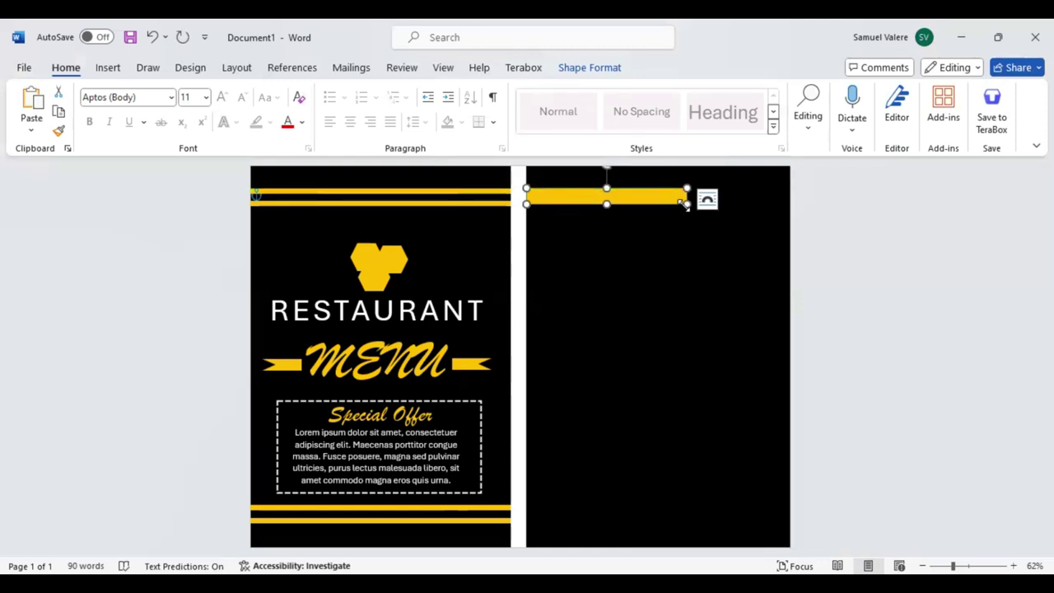
left_click_drag(606, 203, 604, 208)
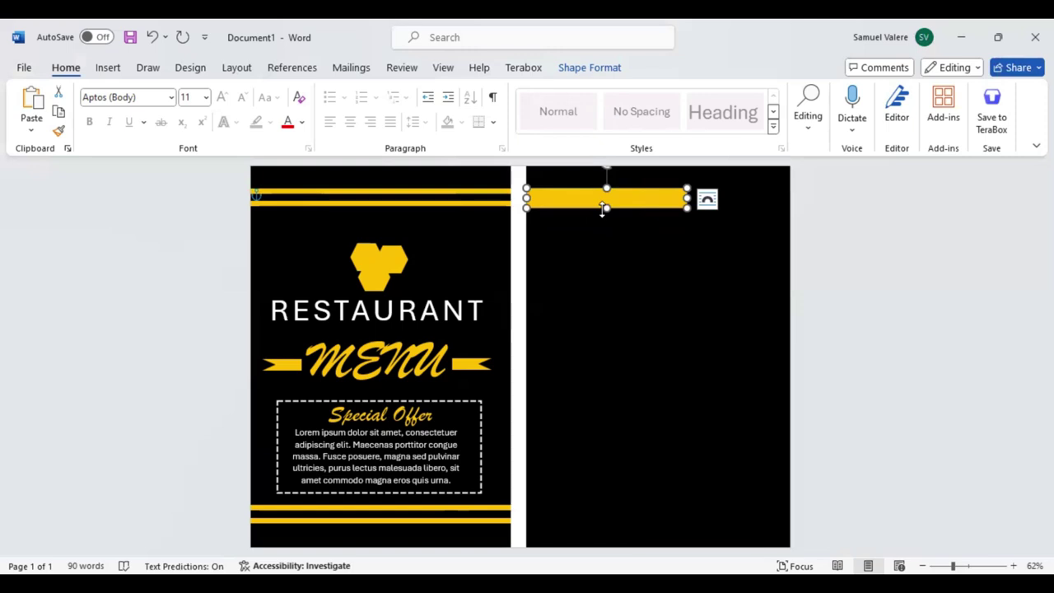
Duplicate the yellow bar twice, placing copies at mid-page and near the bottom
left_click_drag(596, 200, 585, 282, "ctrl")
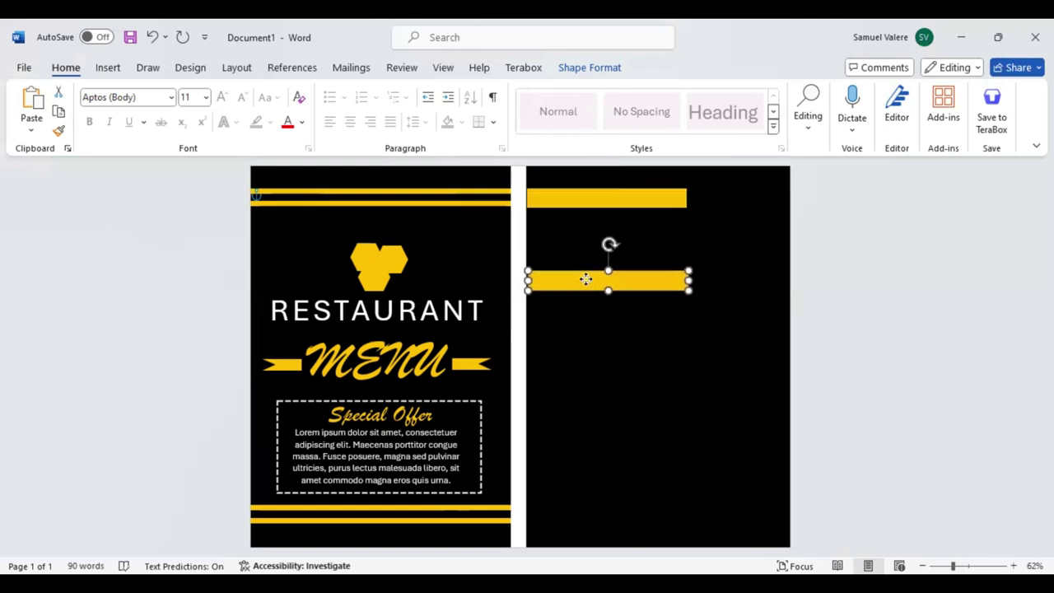
left_click(588, 198)
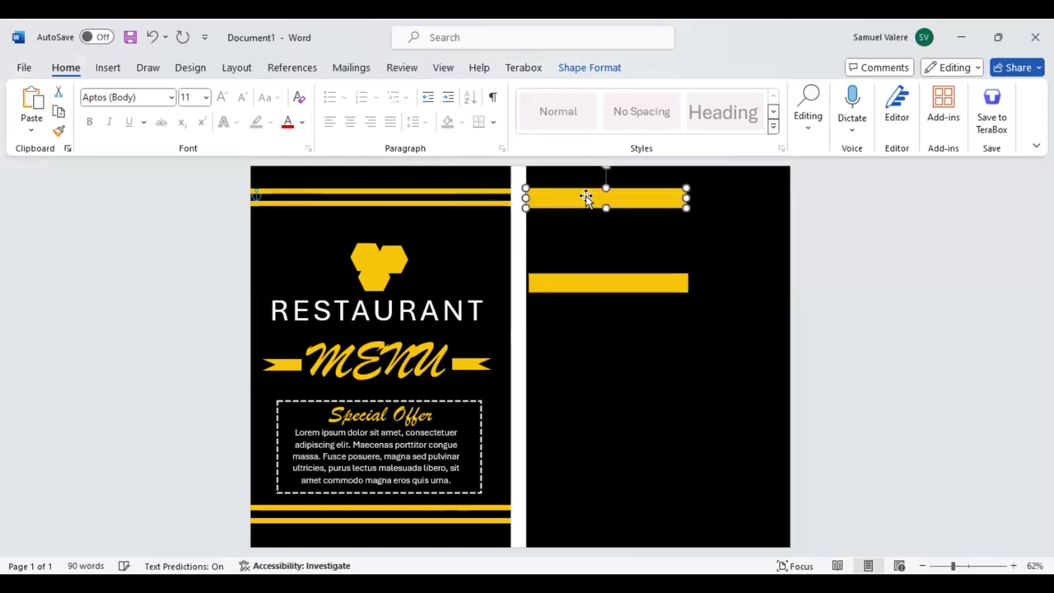
left_click(600, 295)
left_click_drag(600, 296, 598, 340)
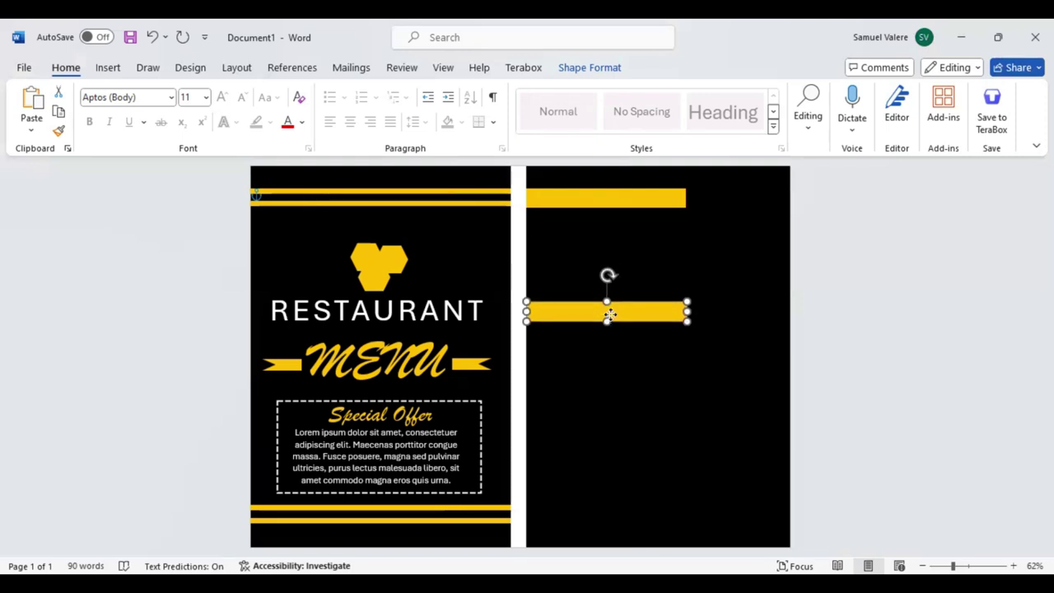
left_click(676, 388)
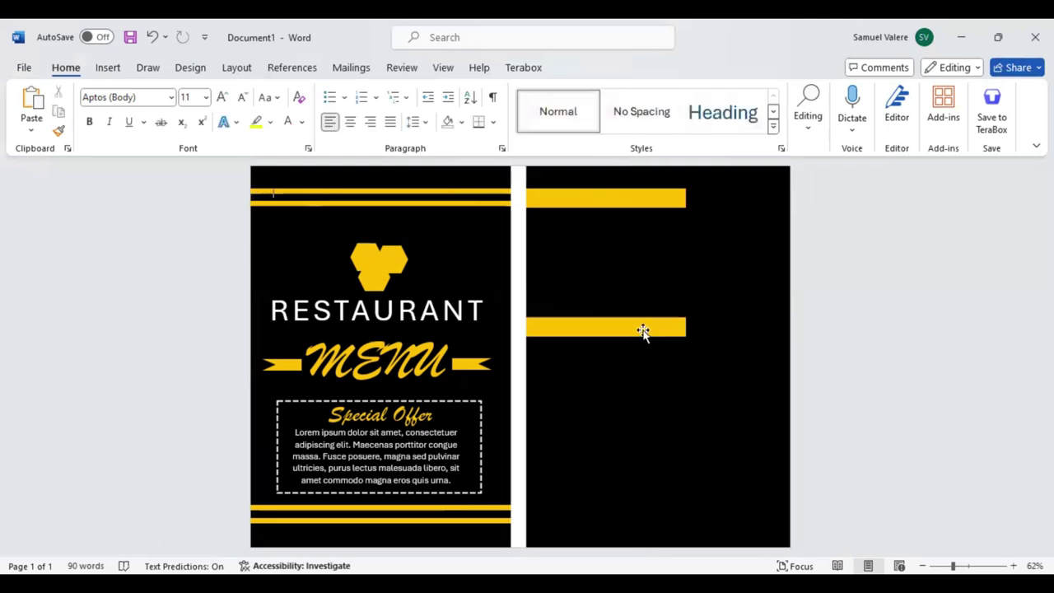
left_click(644, 332)
left_click_drag(645, 335, 649, 455, "ctrl")
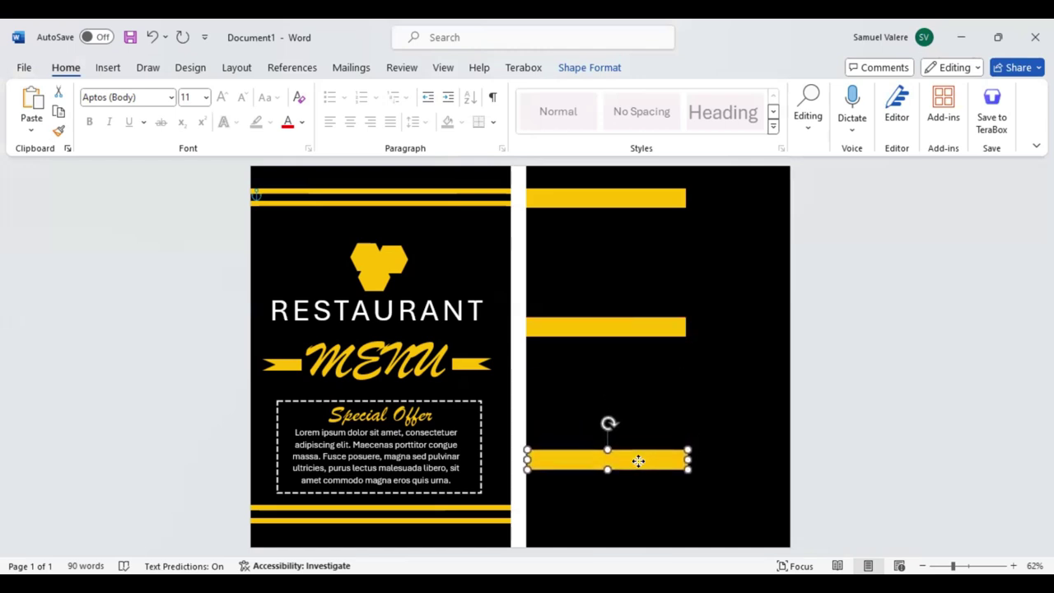
left_click_drag(648, 455, 638, 462, "ctrl")
left_click(902, 392)
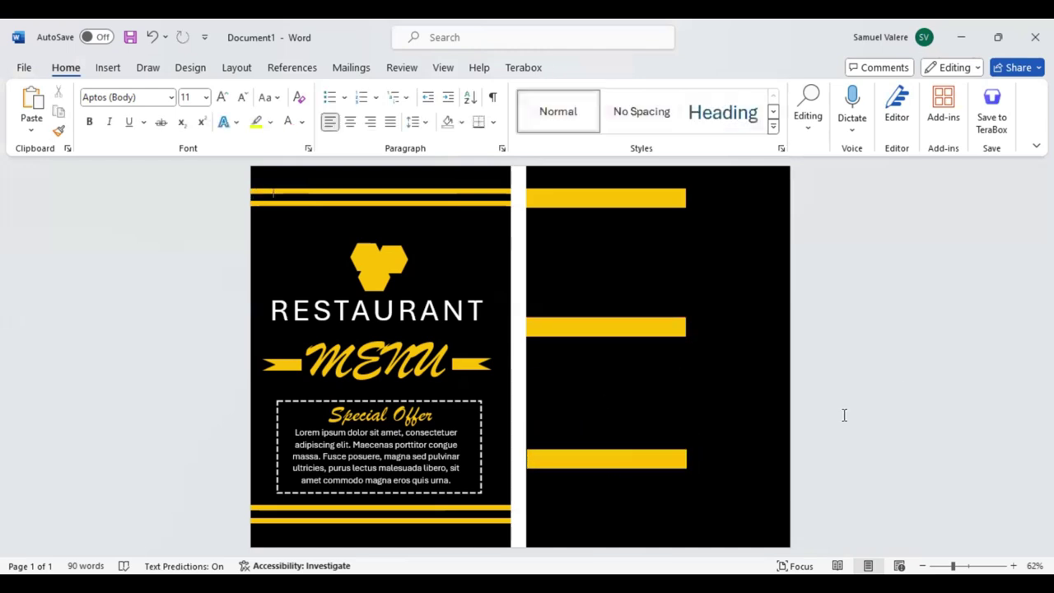
left_click(607, 461)
left_click(929, 412)
Copy the Special Offer heading onto the inside page and retype it as 'Pizza'
left_click(420, 429)
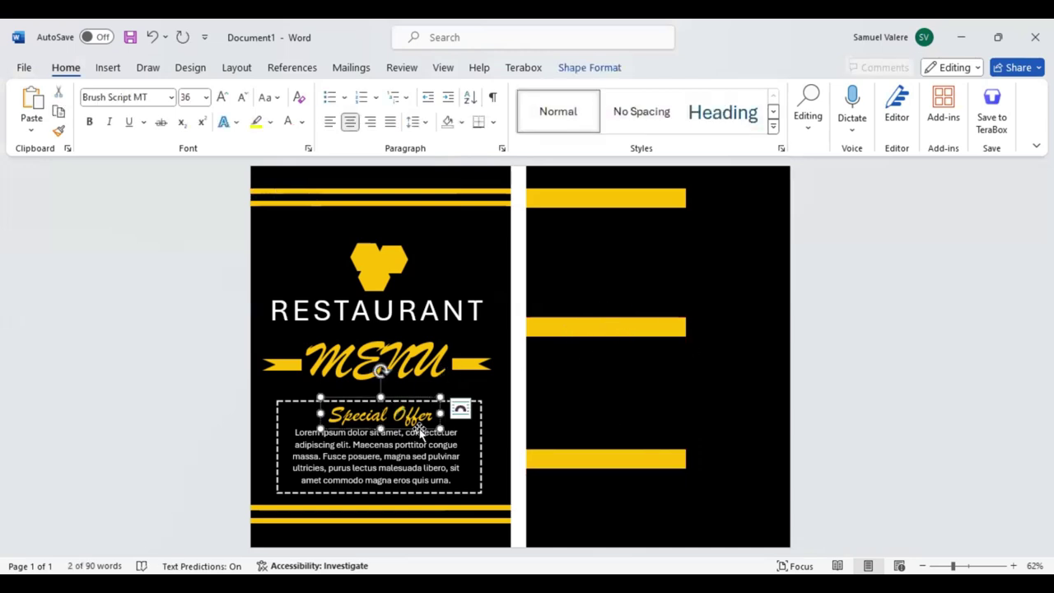
left_click_drag(415, 425, 637, 414)
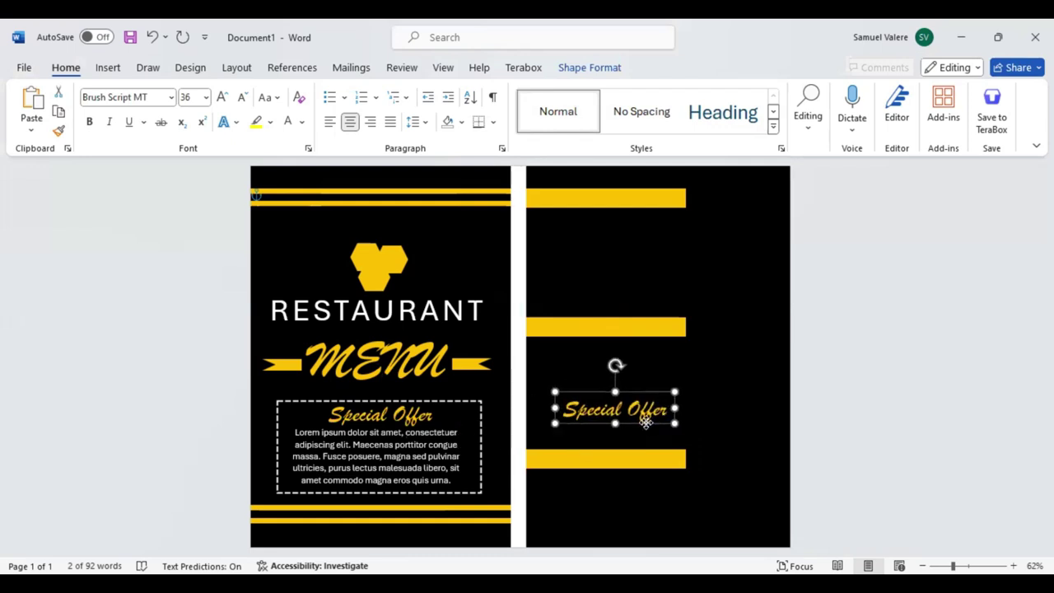
right_click(635, 415)
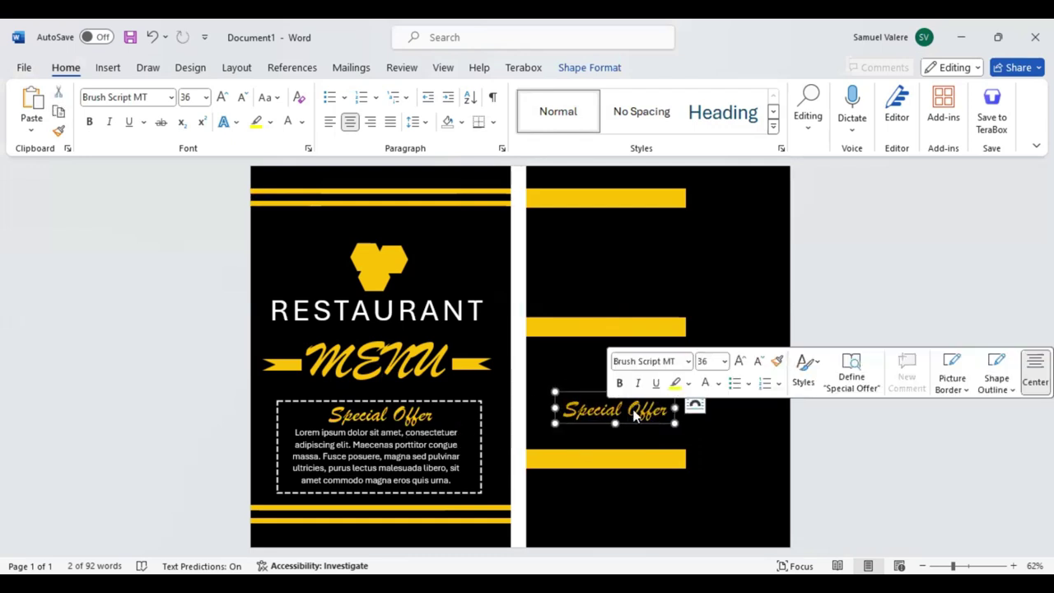
type("P")
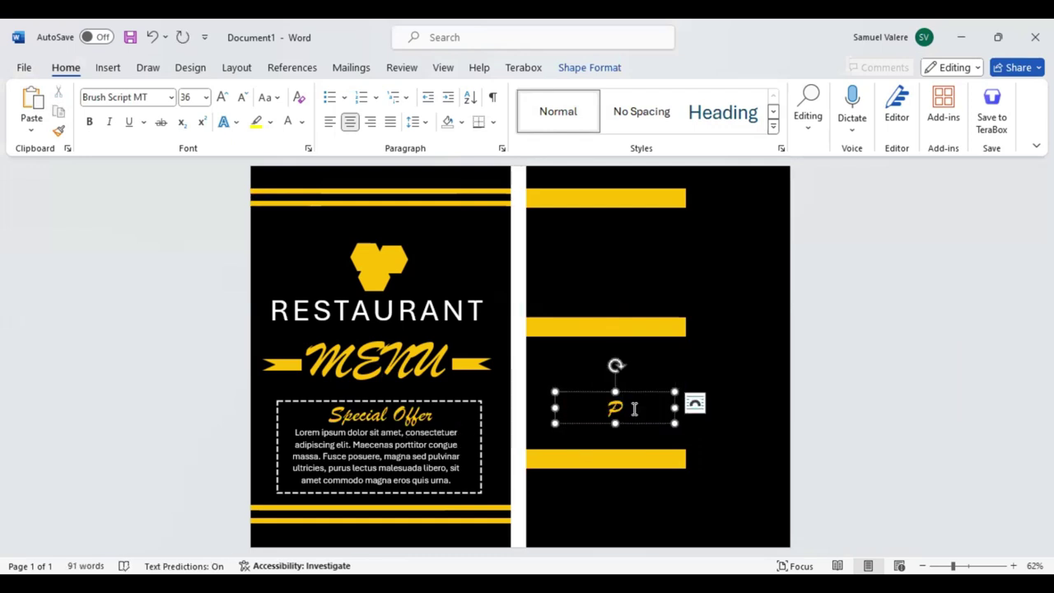
type("izza")
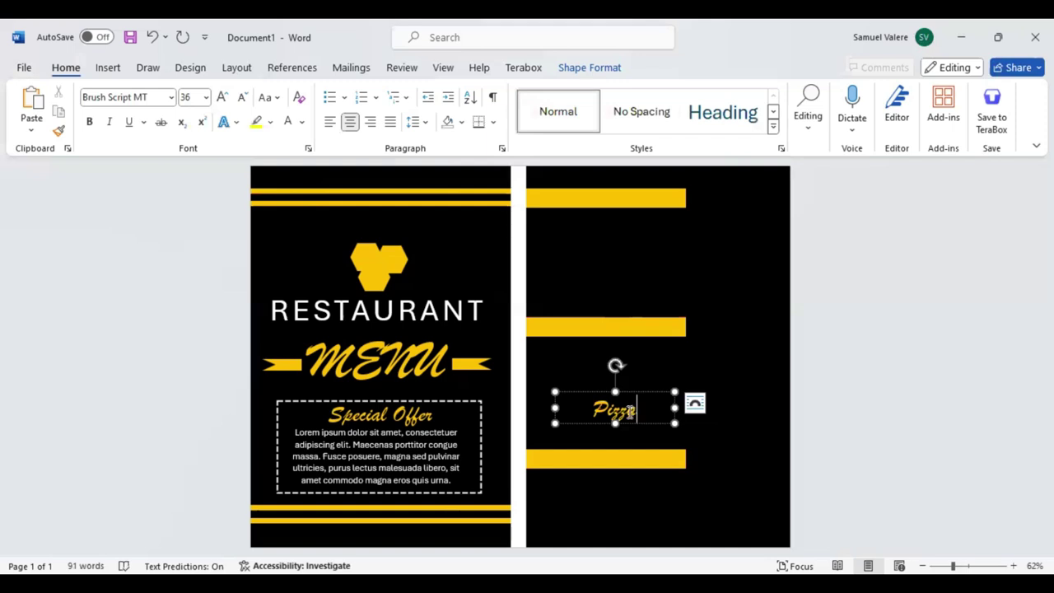
left_click_drag(674, 407, 613, 408)
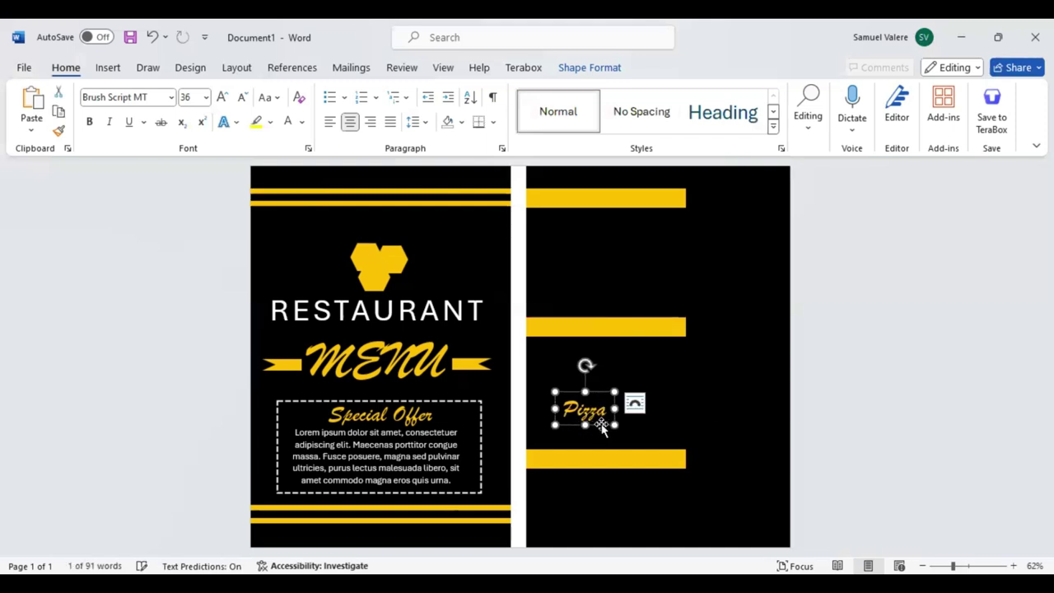
left_click_drag(603, 423, 609, 240)
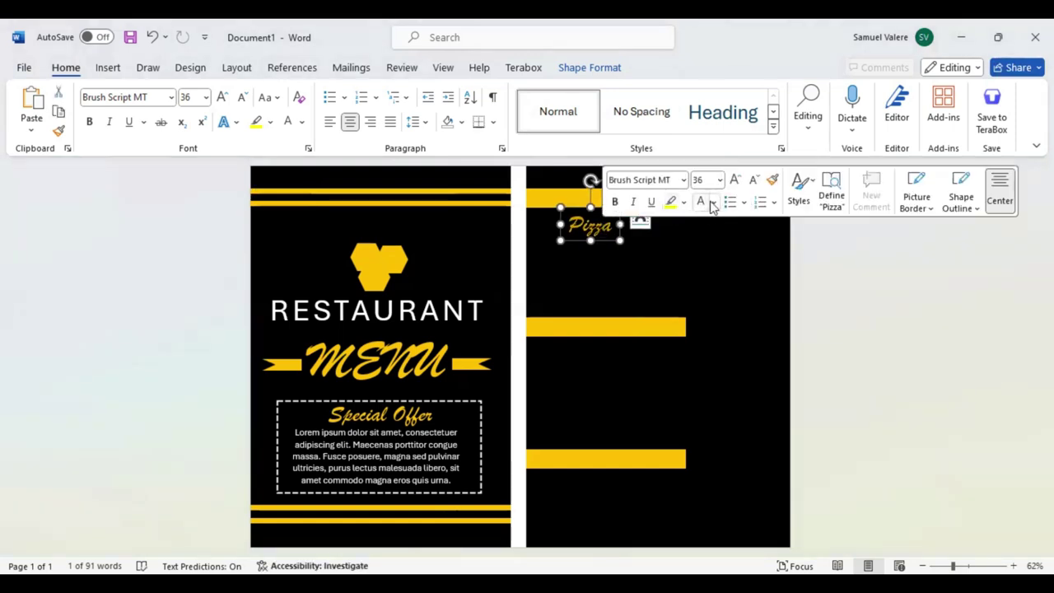
Make the Pizza text dark and position it on the top yellow bar
left_click(714, 202)
left_click(710, 256)
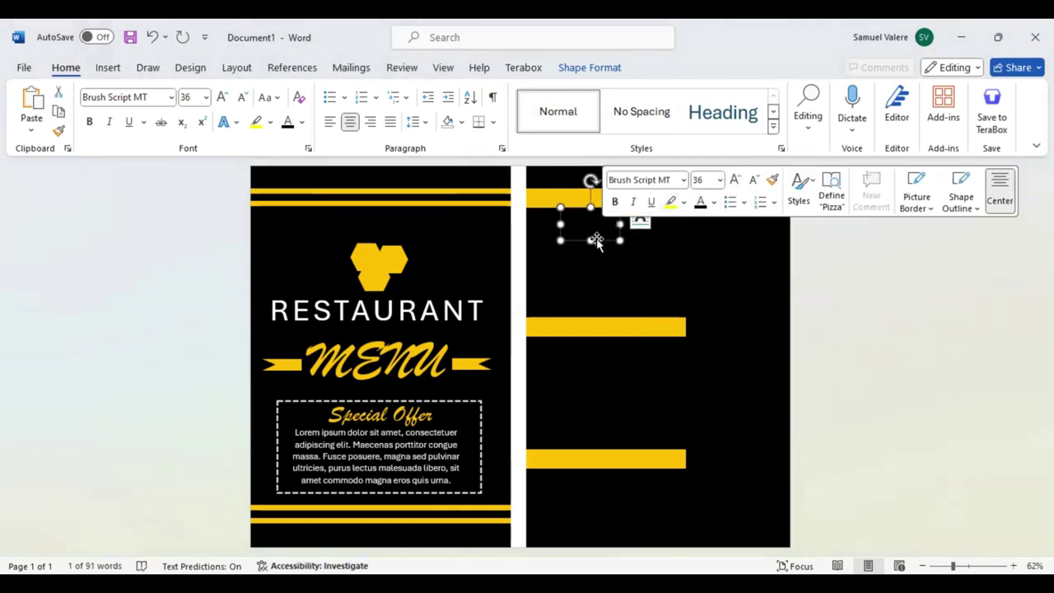
mouse_move(595, 238)
left_mouse_down()
mouse_move(593, 211)
mouse_move(587, 225)
left_mouse_up()
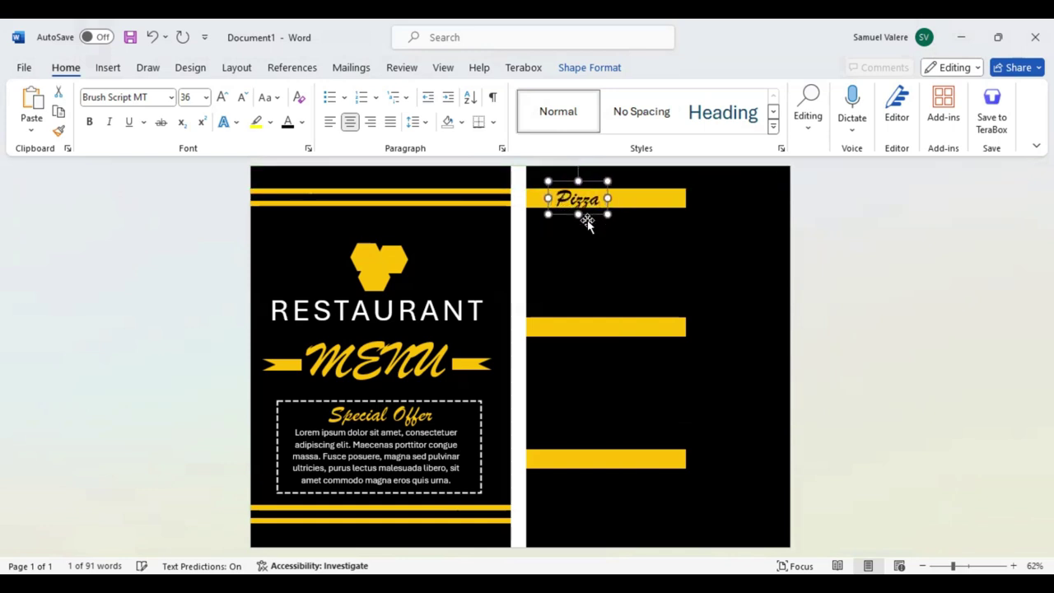
key("Left")
key("Left")
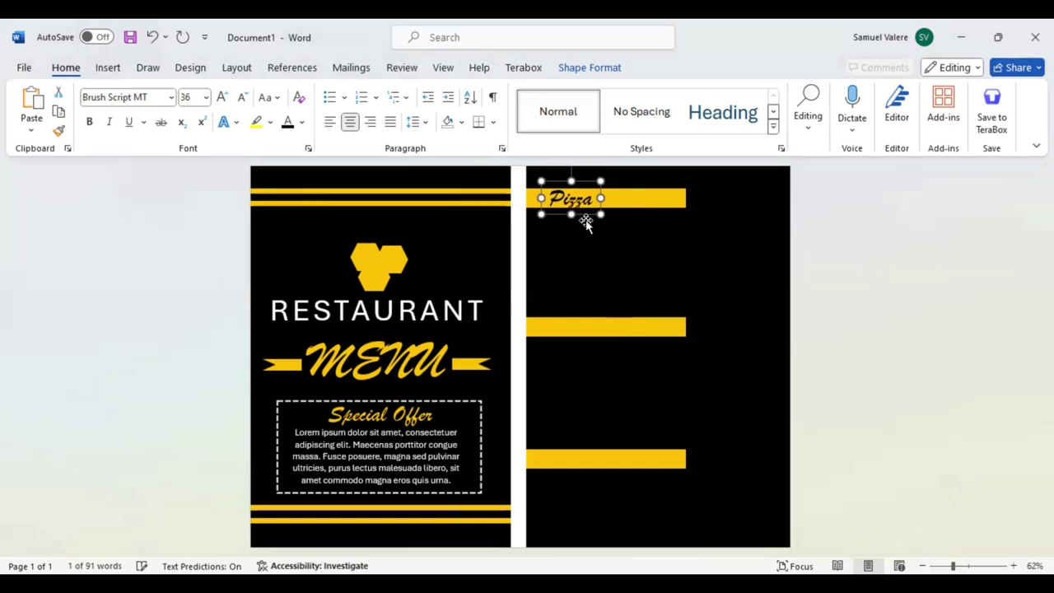
key("Left")
key("Left")
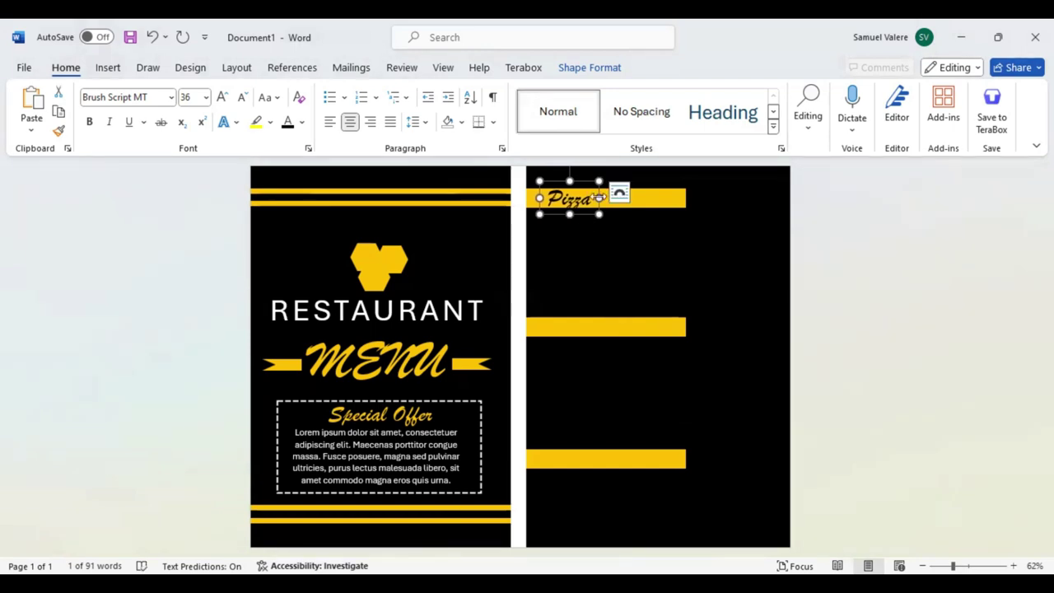
left_click_drag(599, 198, 609, 198)
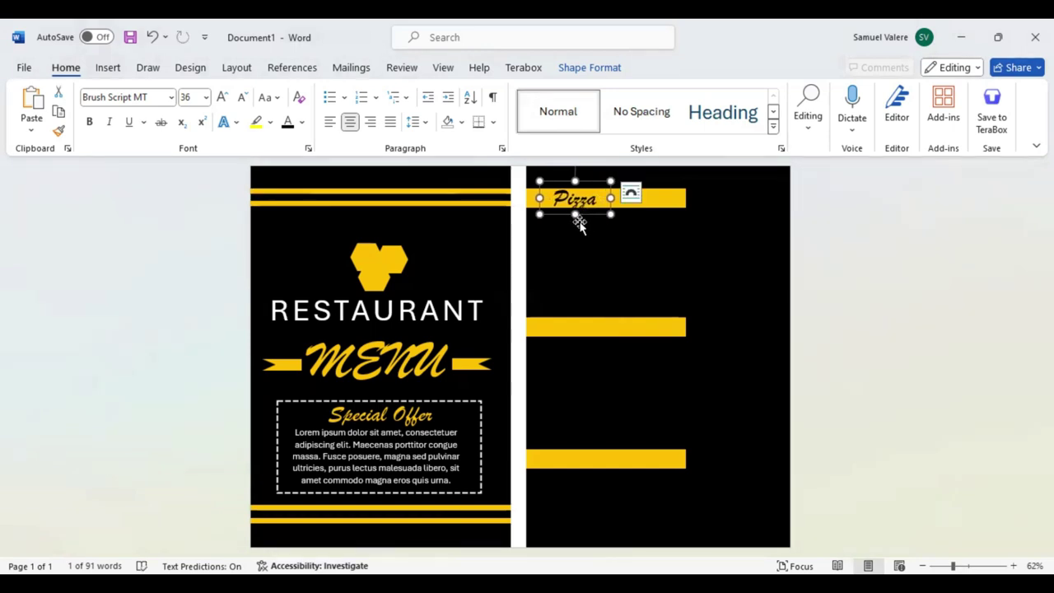
key("Up")
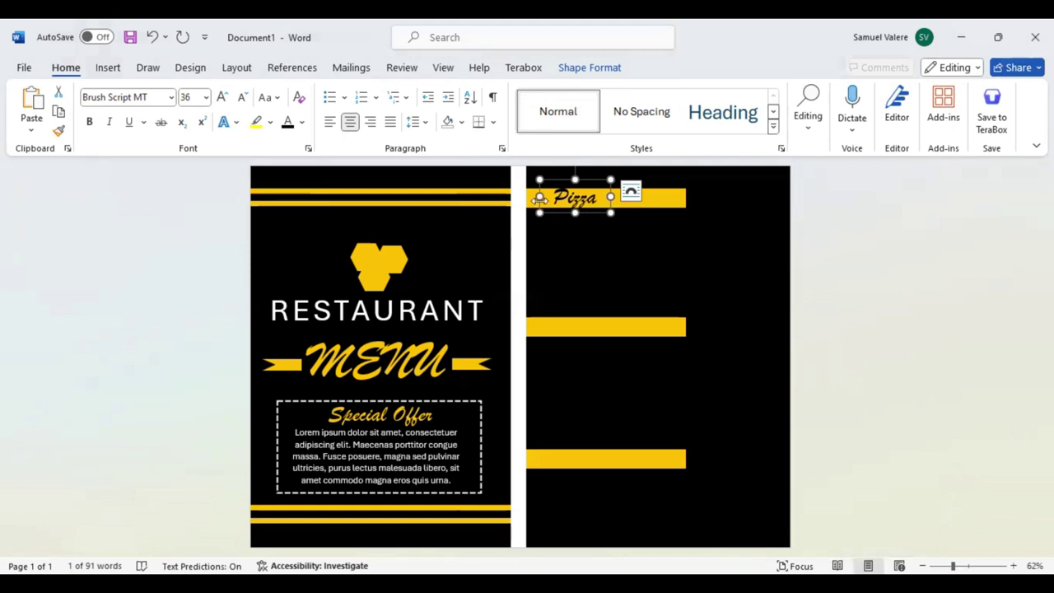
left_click_drag(555, 219, 541, 215)
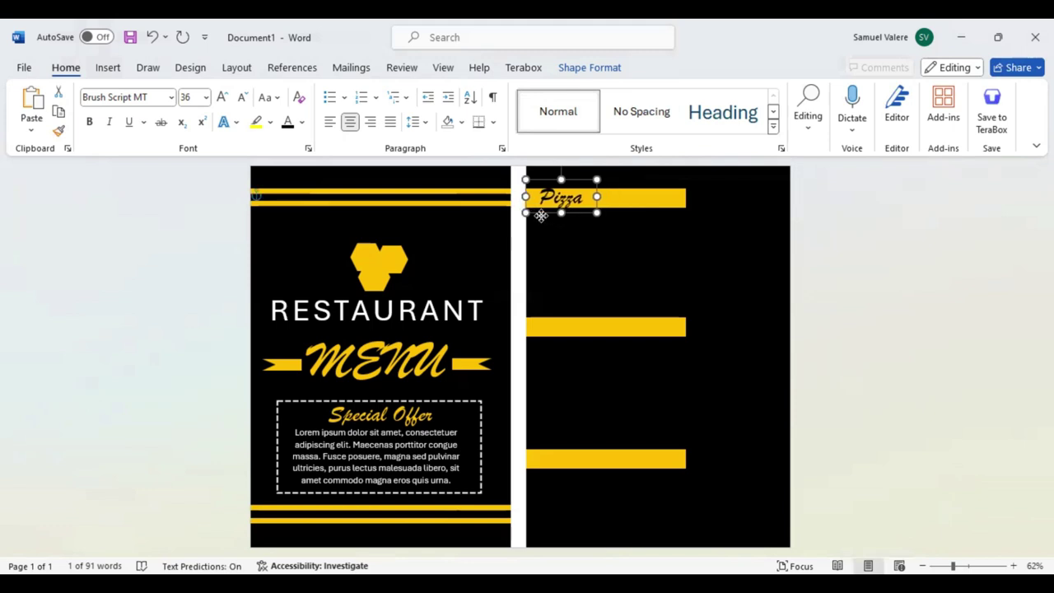
Set Pizza to 30 pt and copy its text box onto the second yellow bar
double_click(561, 198)
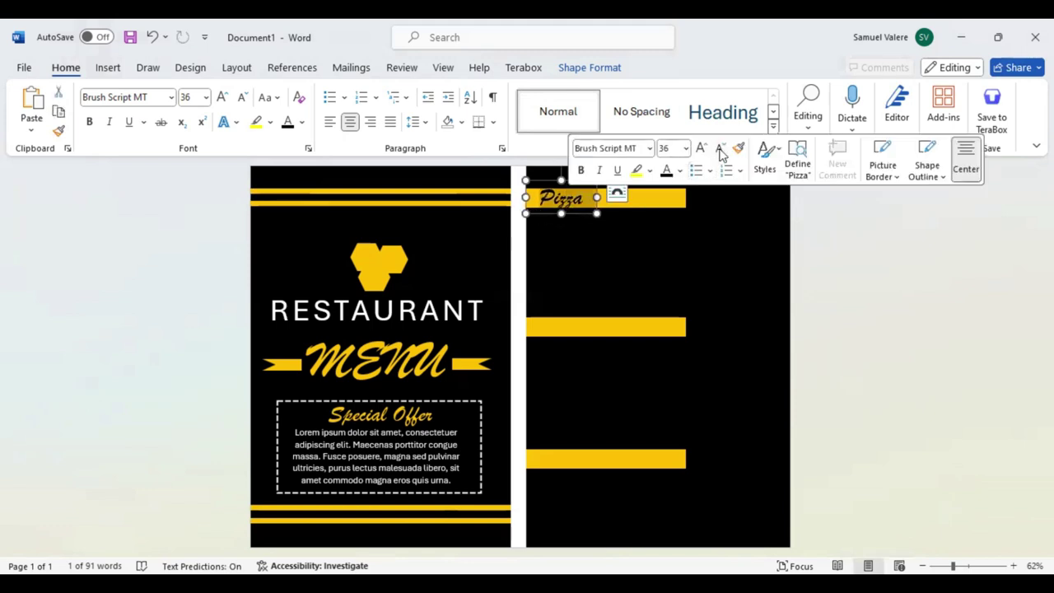
left_click(719, 148)
left_click(671, 148)
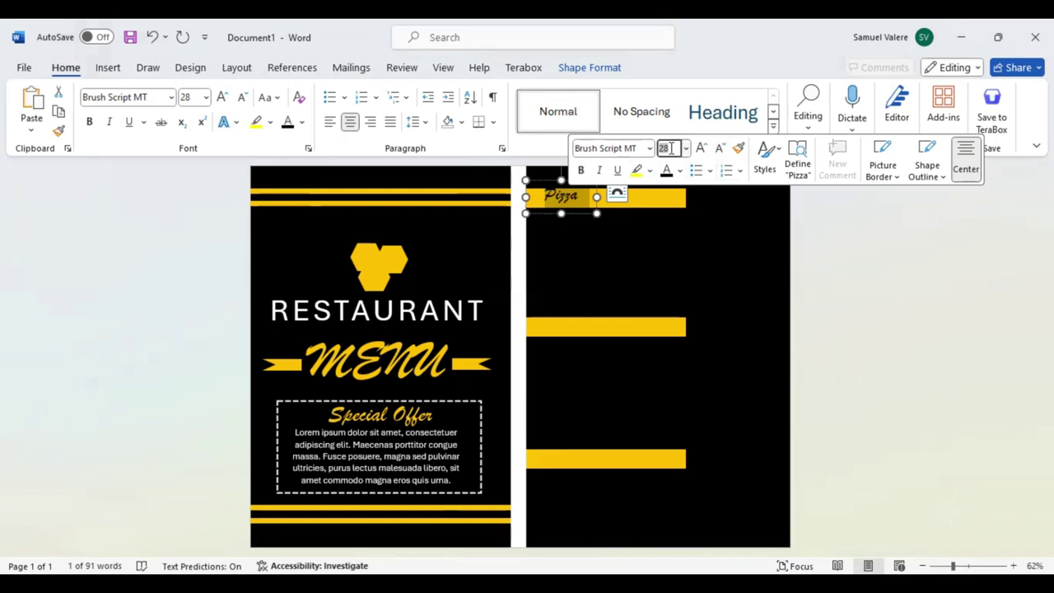
type("34")
key("Return")
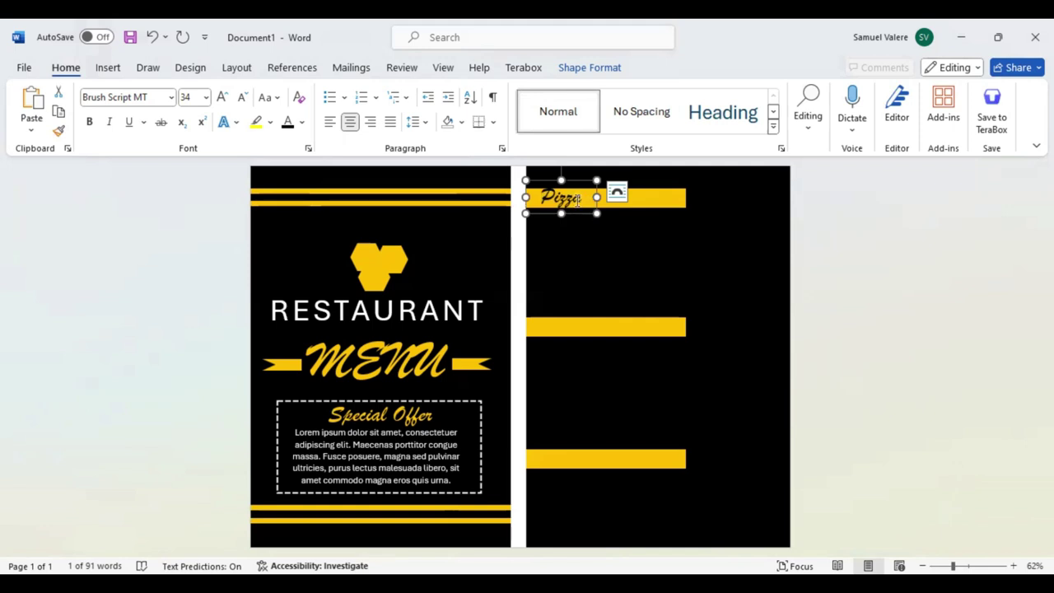
mouse_move(576, 200)
left_click(677, 151)
type("30")
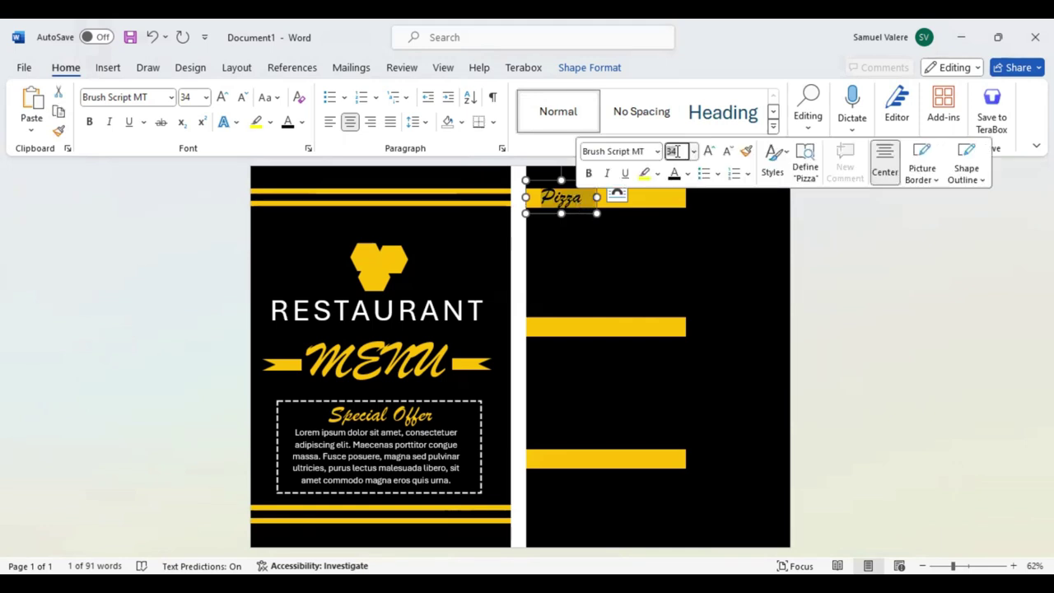
key("Return")
left_click_drag(565, 213, 567, 216)
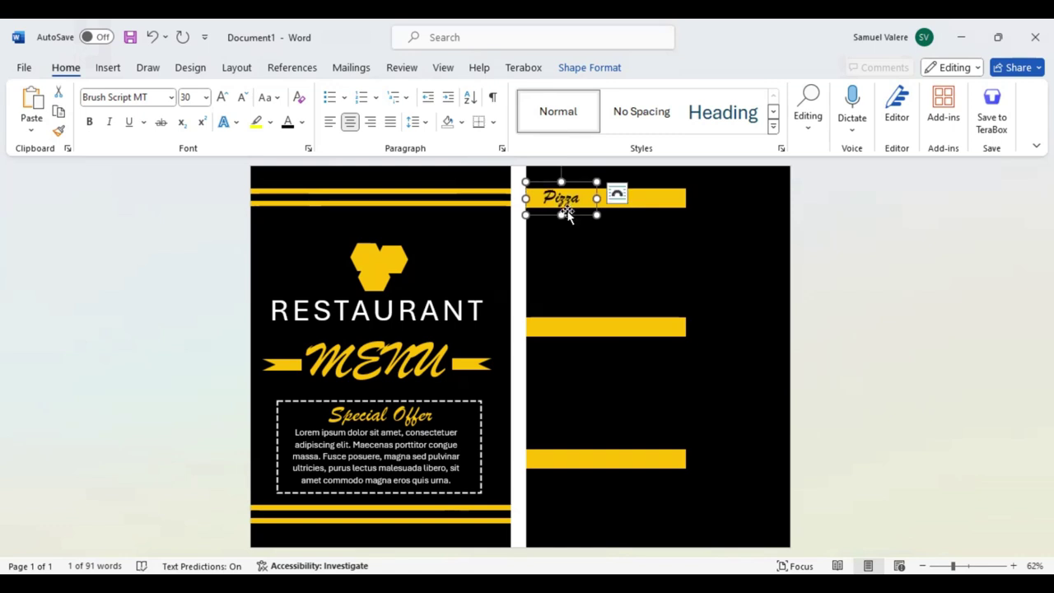
mouse_move(567, 211)
left_mouse_down("ctrl")
mouse_move(573, 347)
mouse_move(579, 338)
left_mouse_up("ctrl")
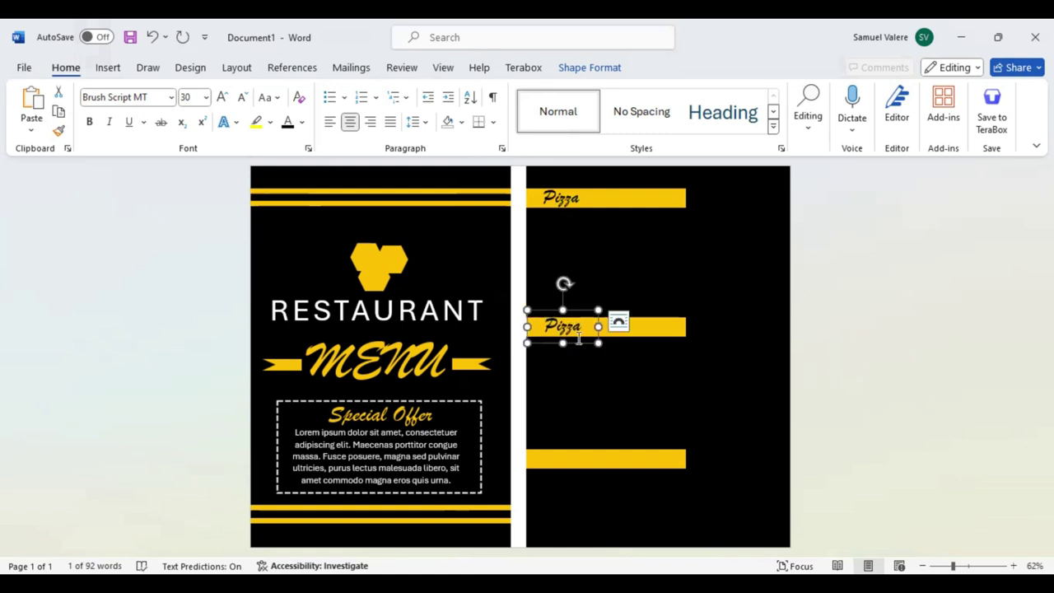
Replace the copied heading's word with 'Pasta' on the second yellow bar
left_click(570, 325)
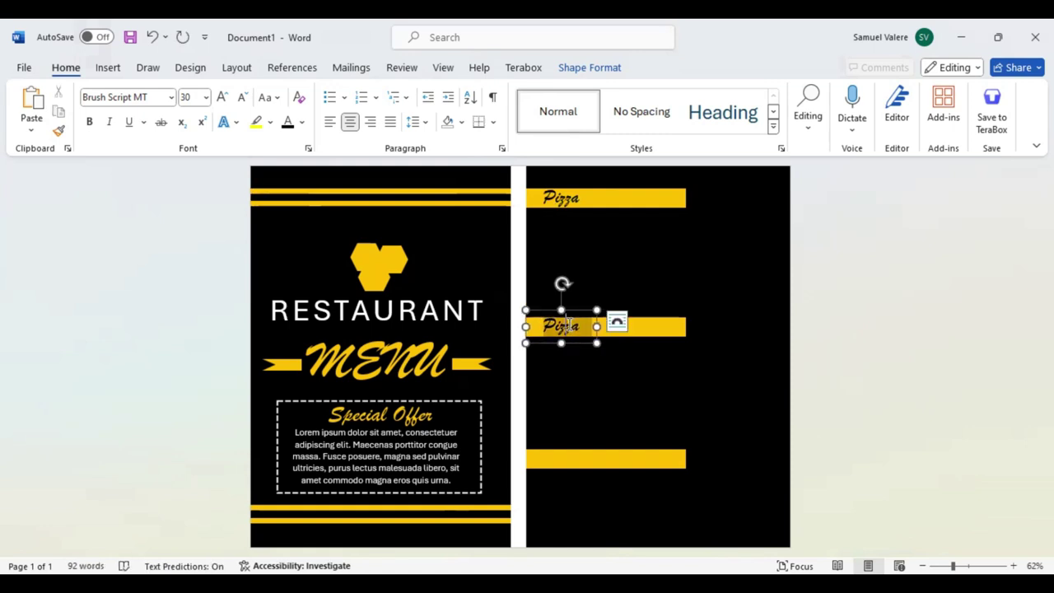
double_click(571, 329)
type("Pasta")
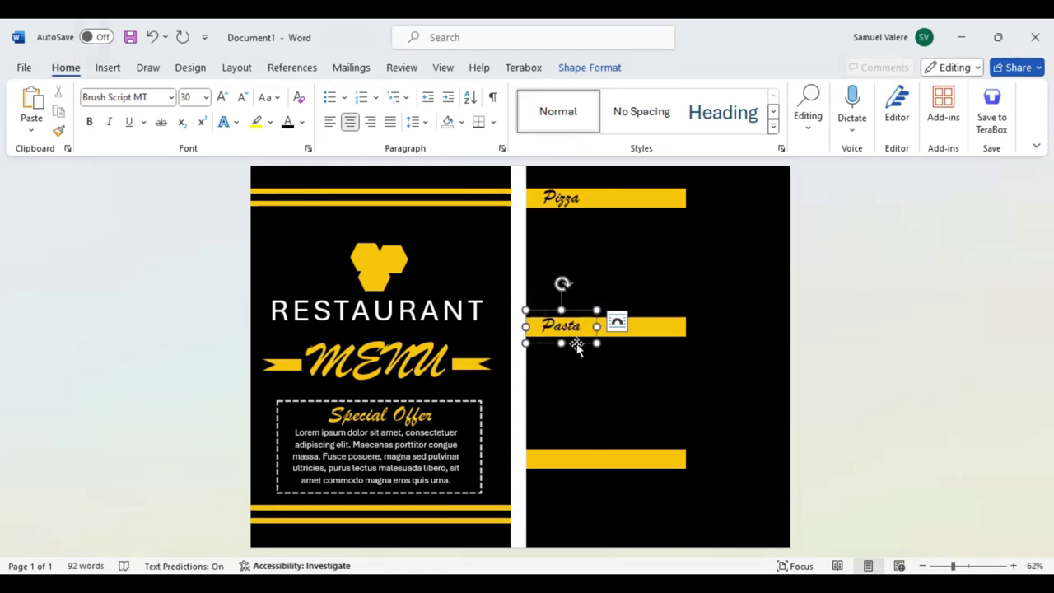
Copy the Pasta heading onto the third yellow bar and retype it as 'Salads'
left_click(577, 345)
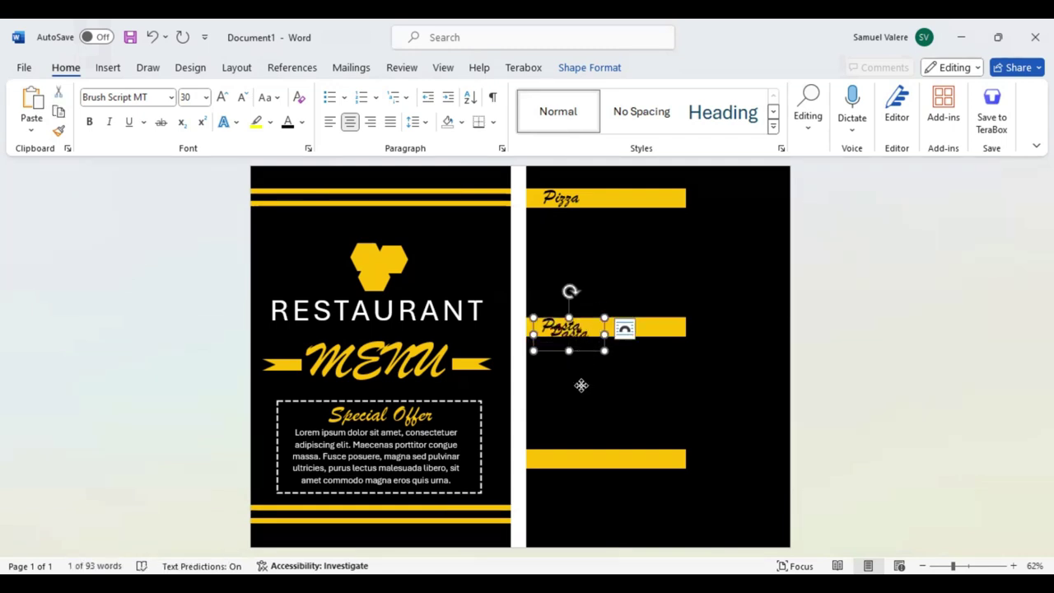
mouse_move(576, 344)
left_mouse_down("ctrl")
mouse_move(580, 478)
mouse_move(570, 462)
left_mouse_up("ctrl")
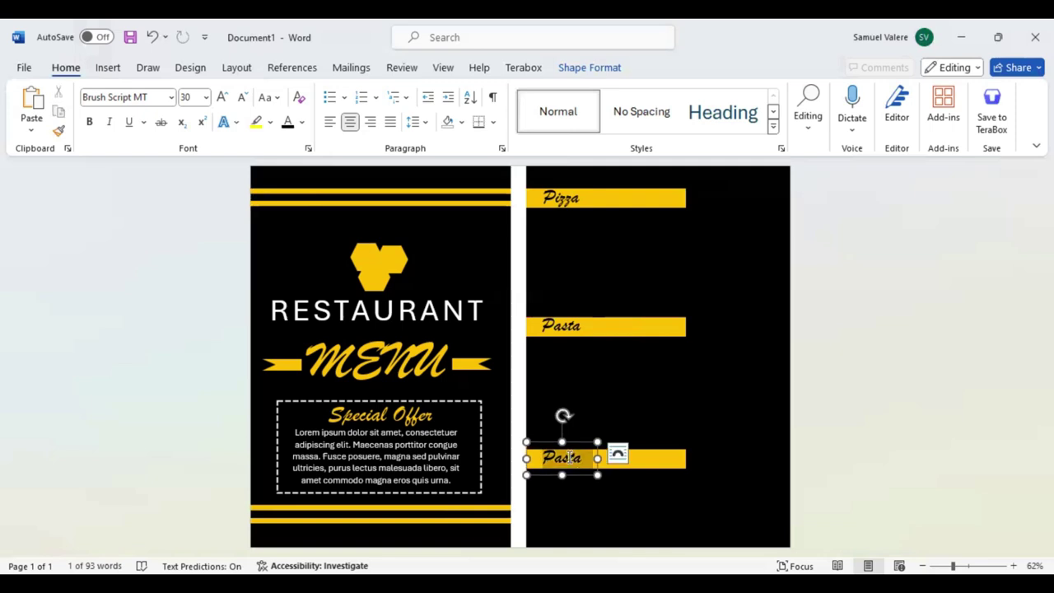
type("Sala")
type("ds")
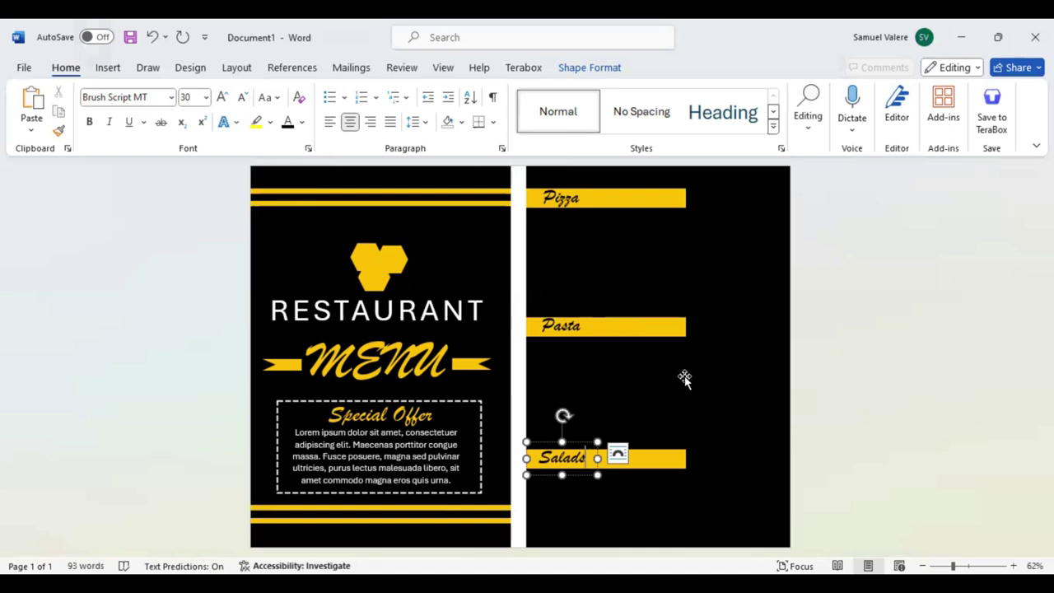
Duplicate the Pasta bar and stretch it into a tall, wide rectangle down toward Salads
left_click(676, 330)
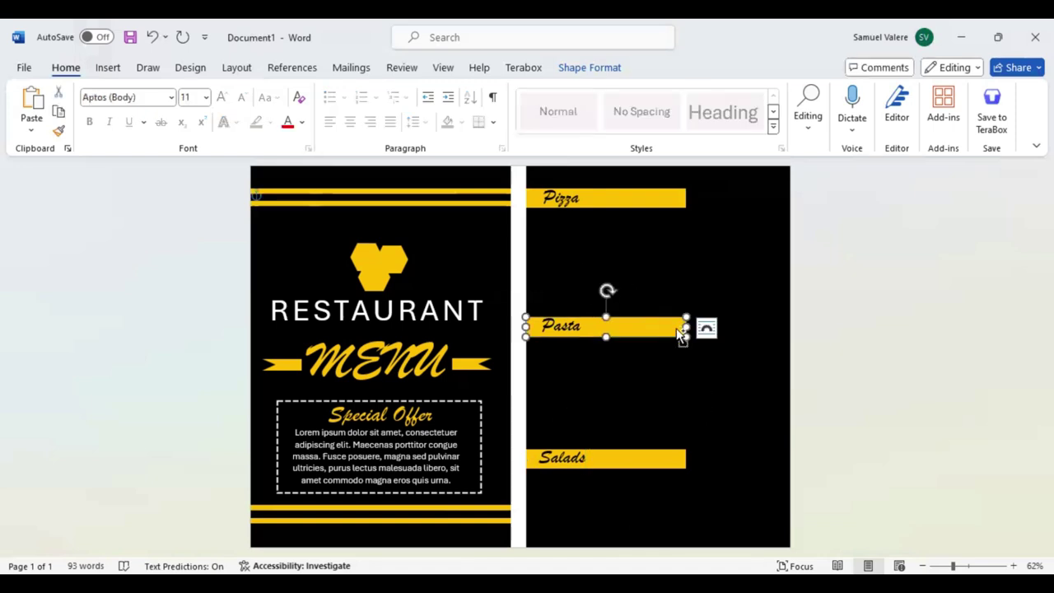
left_click_drag(644, 332, 653, 340)
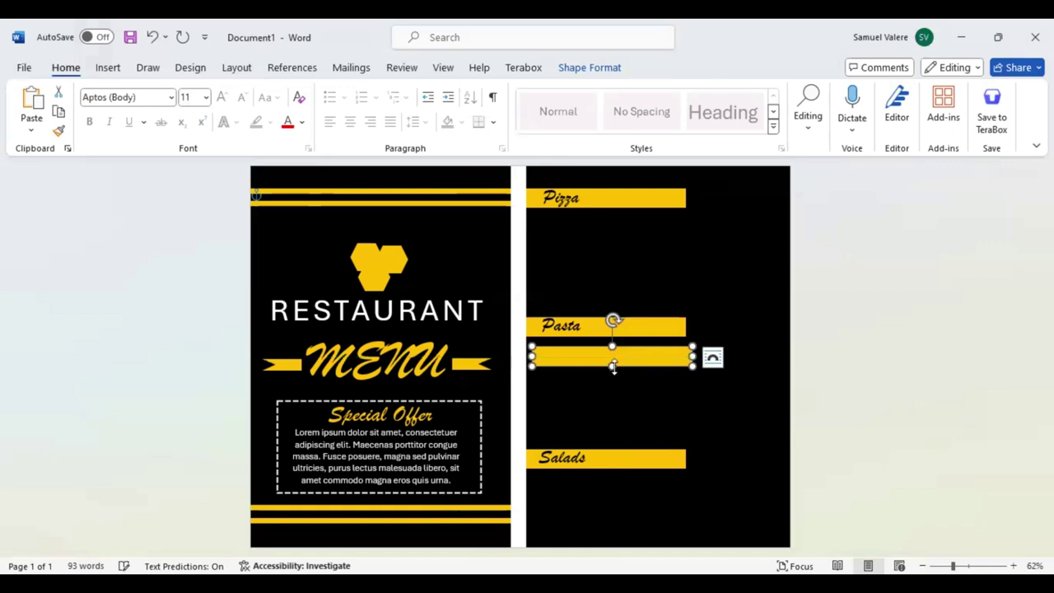
left_click_drag(612, 367, 610, 447)
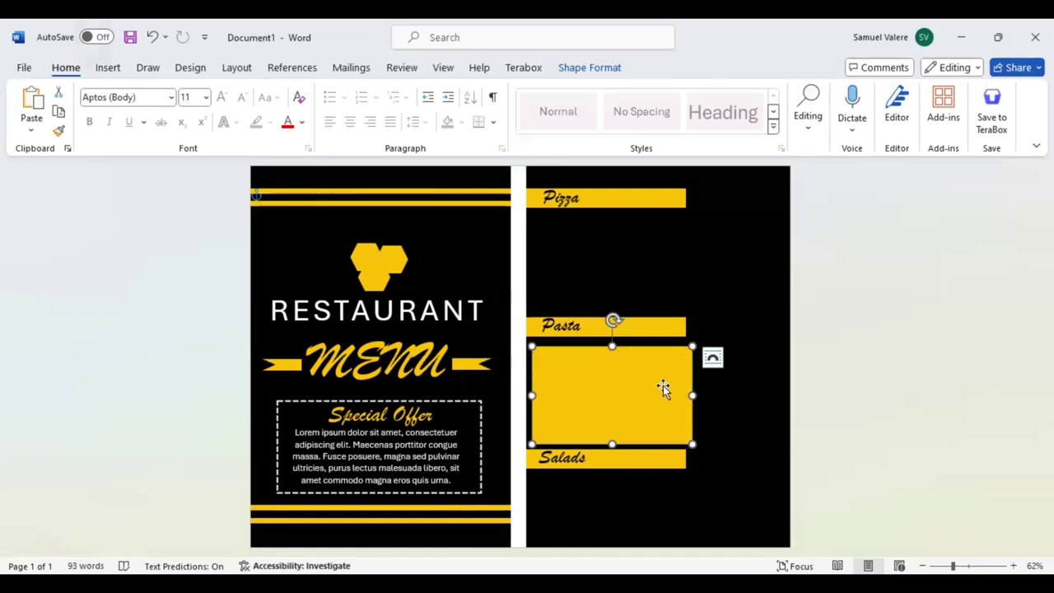
left_click_drag(693, 395, 772, 399)
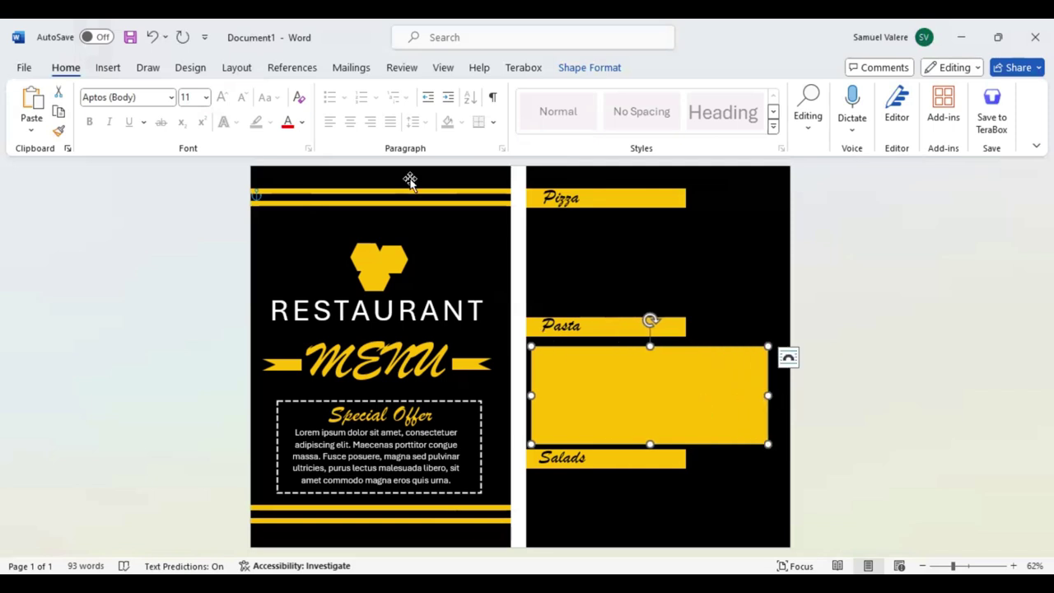
Fill the rectangle with dark grey at 50% transparency and align it between the bars
left_click(579, 71)
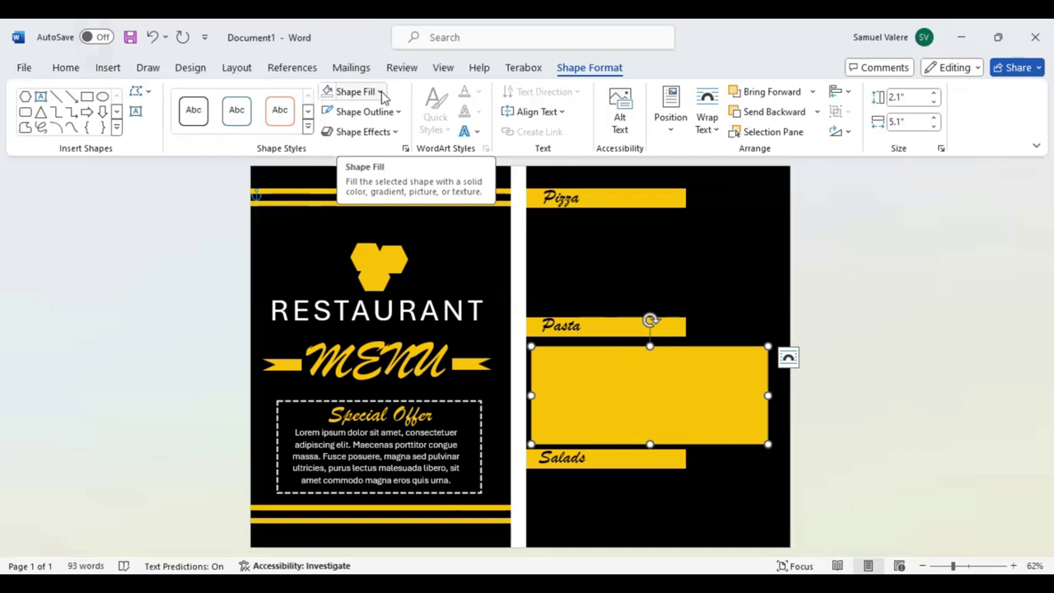
left_click(380, 91)
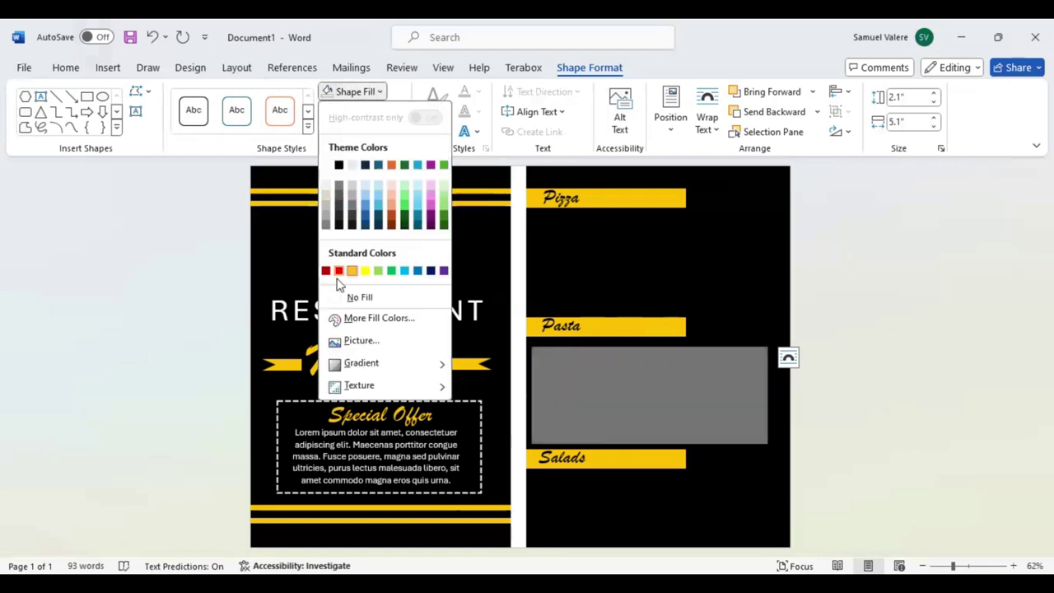
left_click(375, 365)
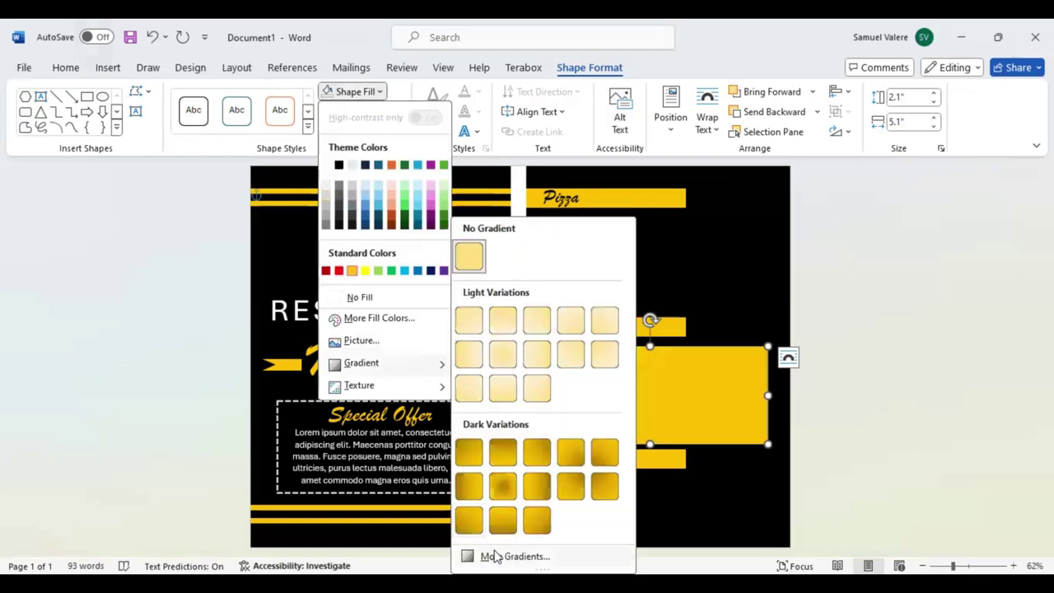
left_click(494, 557)
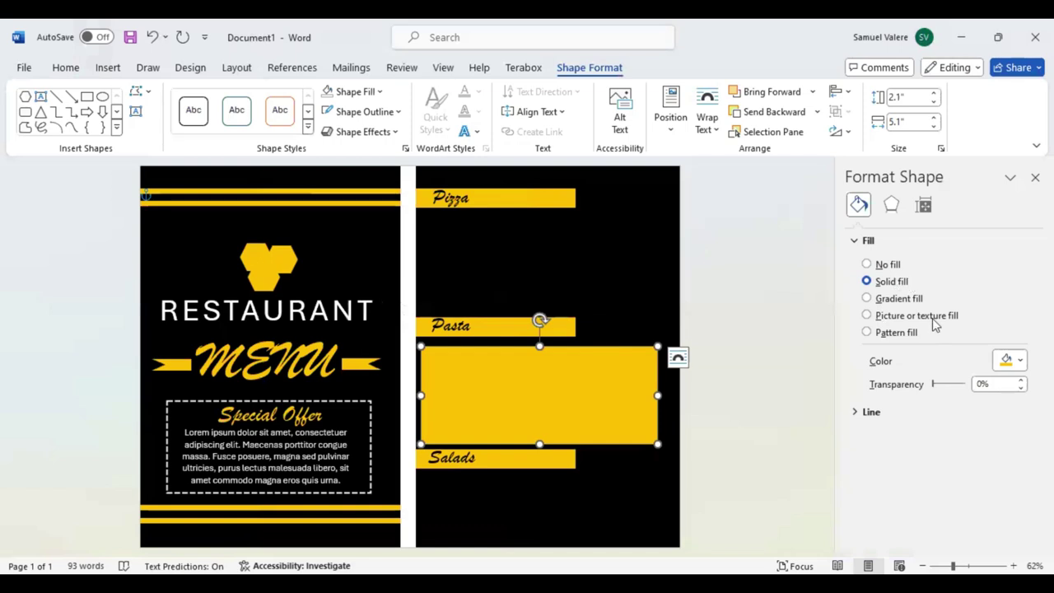
left_click(1019, 361)
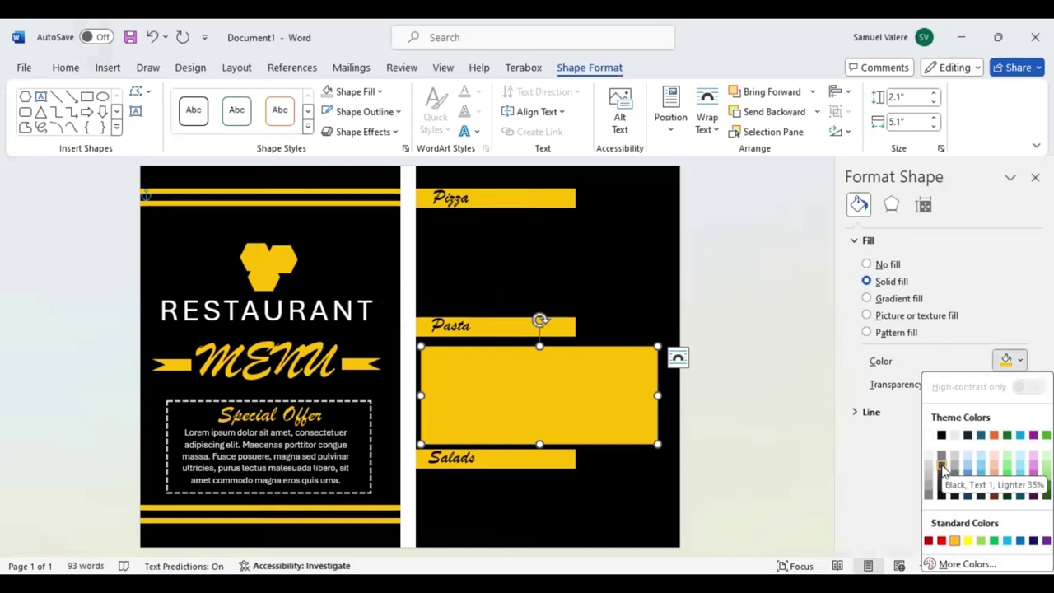
left_click(941, 467)
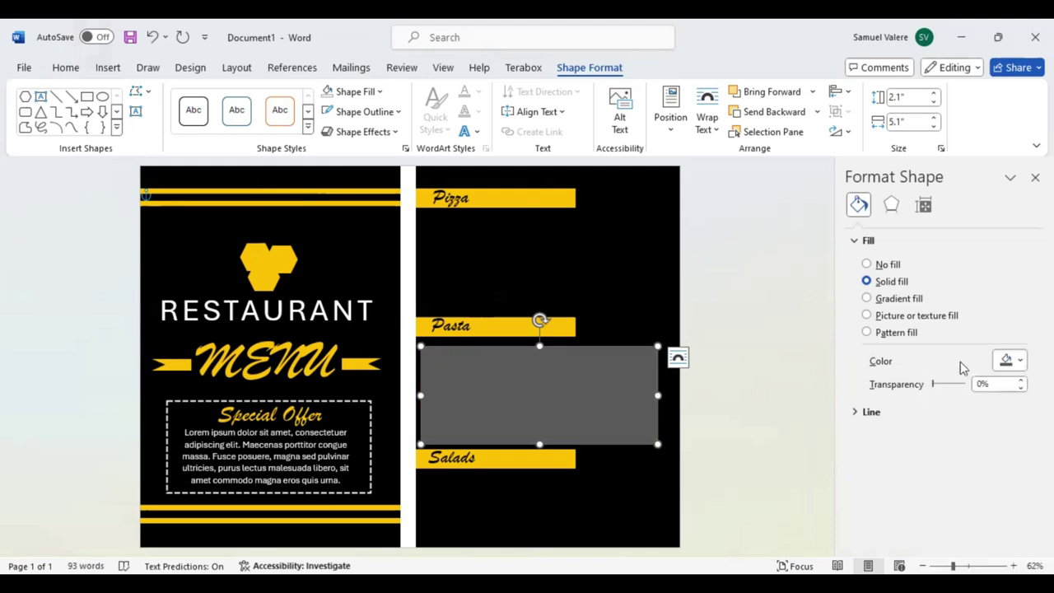
left_click_drag(941, 390, 946, 392)
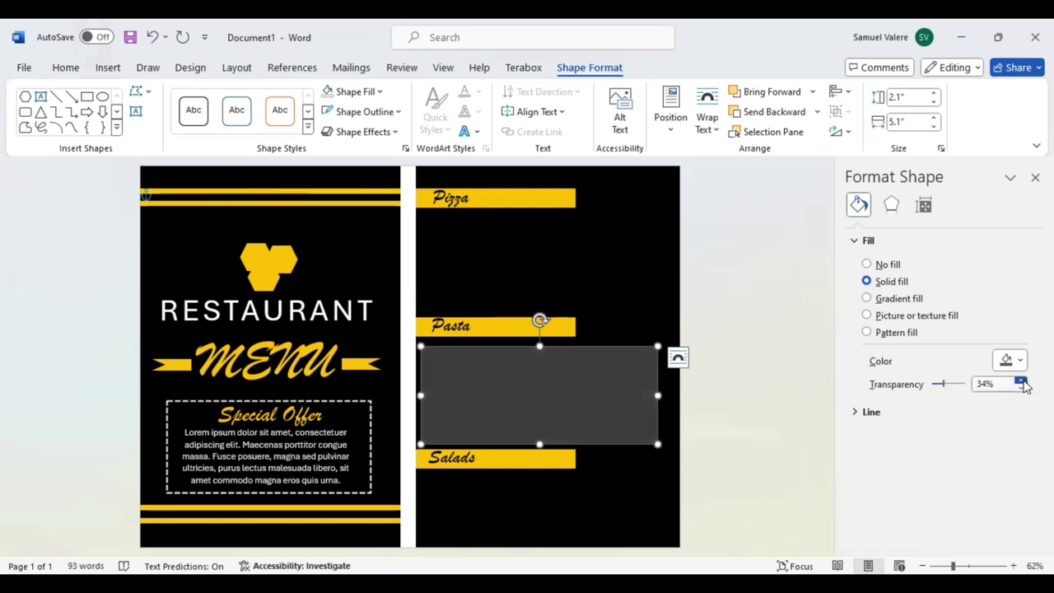
left_click_drag(946, 389, 951, 390)
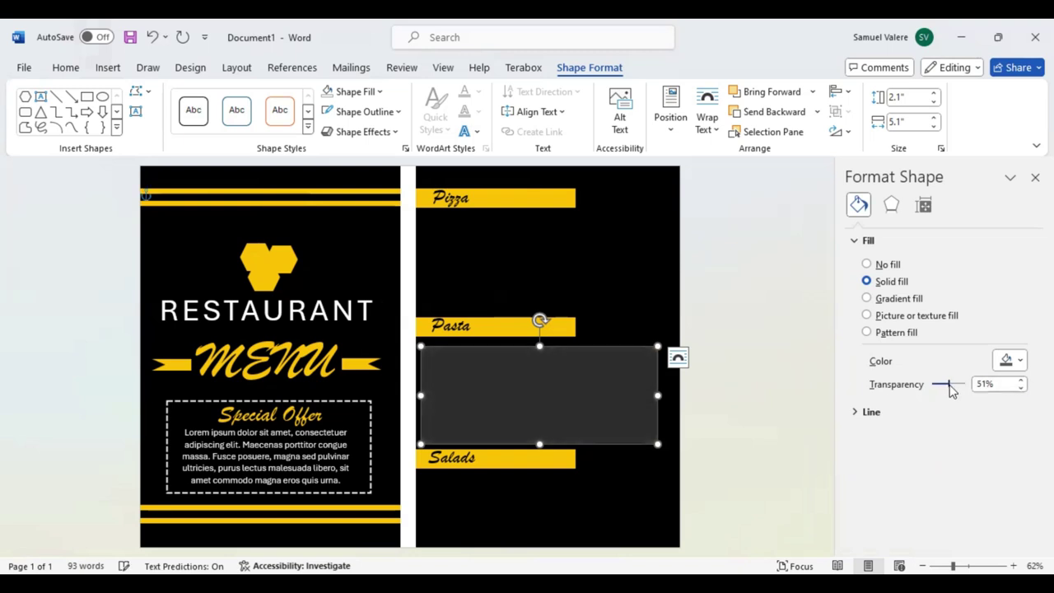
left_click(1022, 388)
left_click_drag(658, 395, 663, 397)
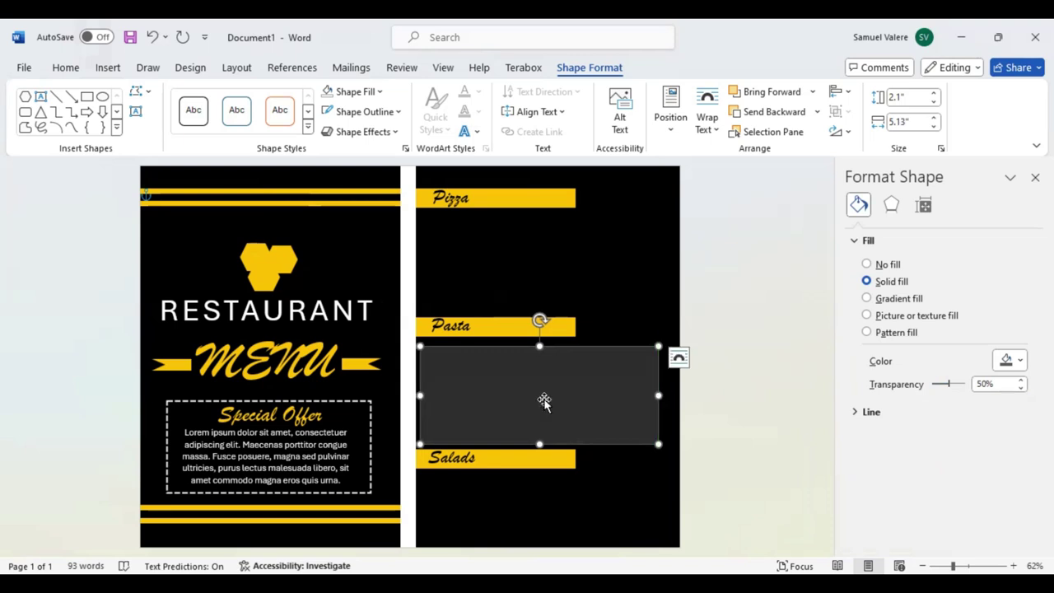
left_click_drag(544, 401, 544, 397)
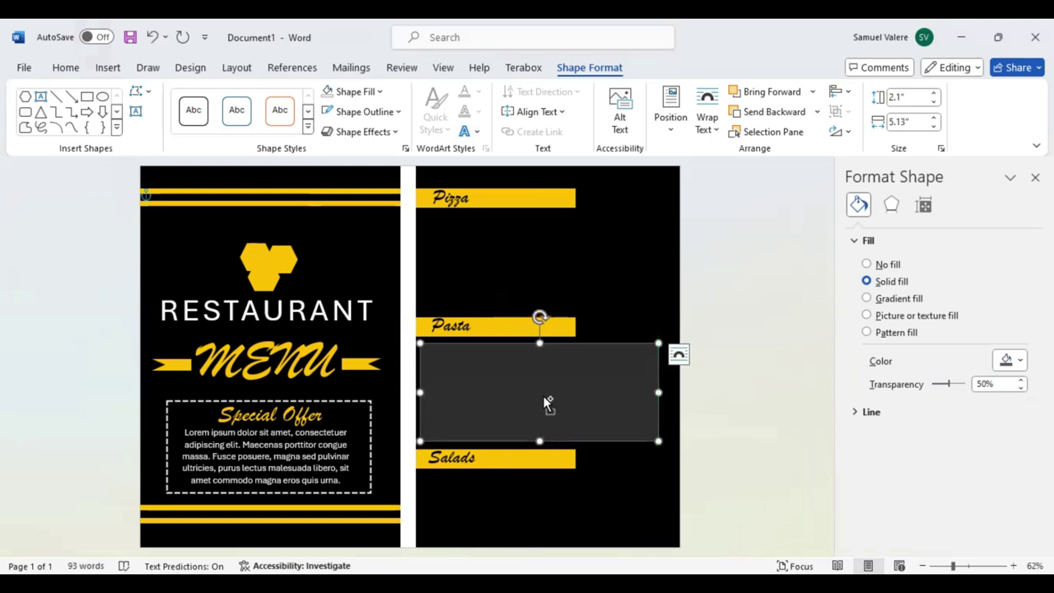
Paste grey panel copies under Pizza and below Salads, shortening the Salads panel to 1.37" × 5.13"
key("ctrl+c")
key("ctrl+v")
left_click_drag(548, 393, 543, 251)
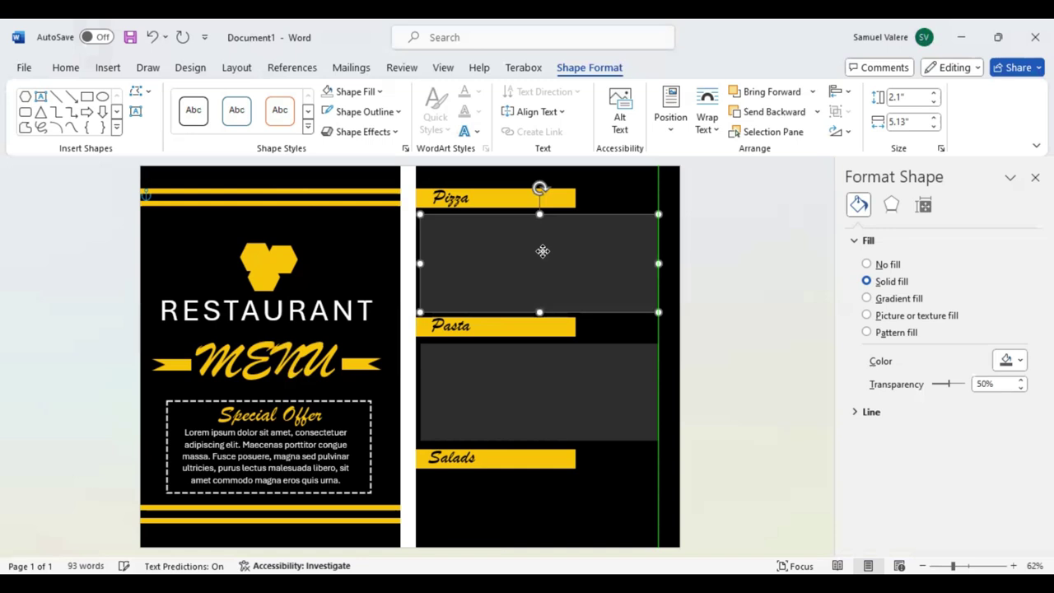
left_click(572, 403)
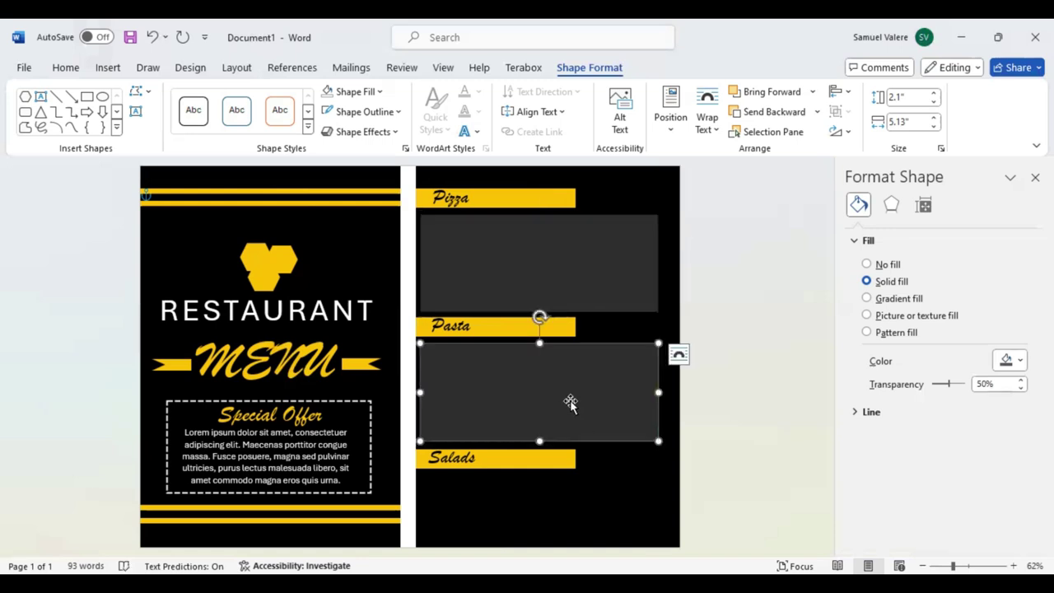
key("ctrl+v")
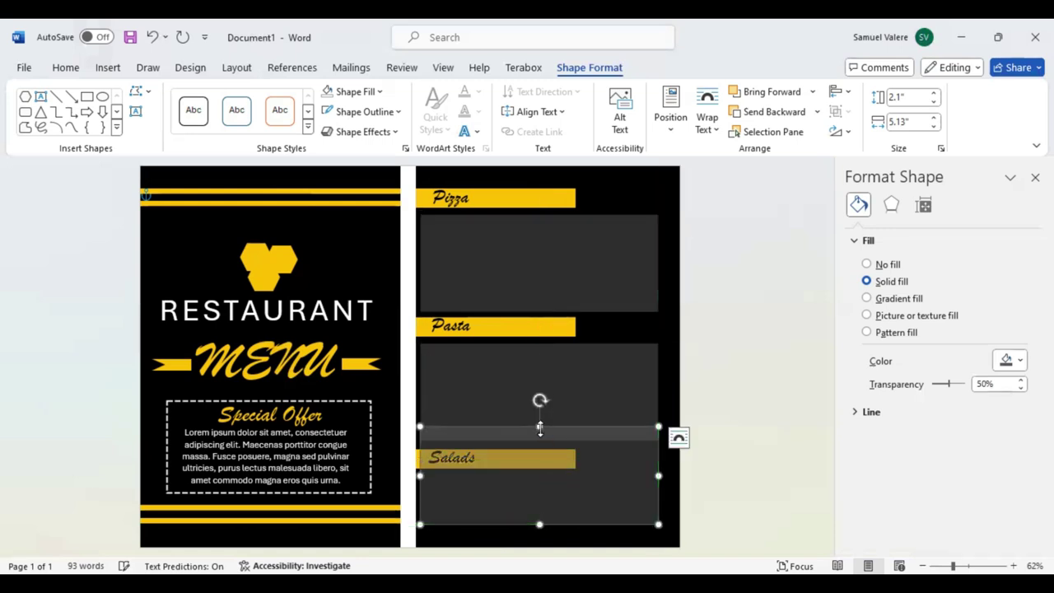
left_click_drag(539, 447, 539, 469)
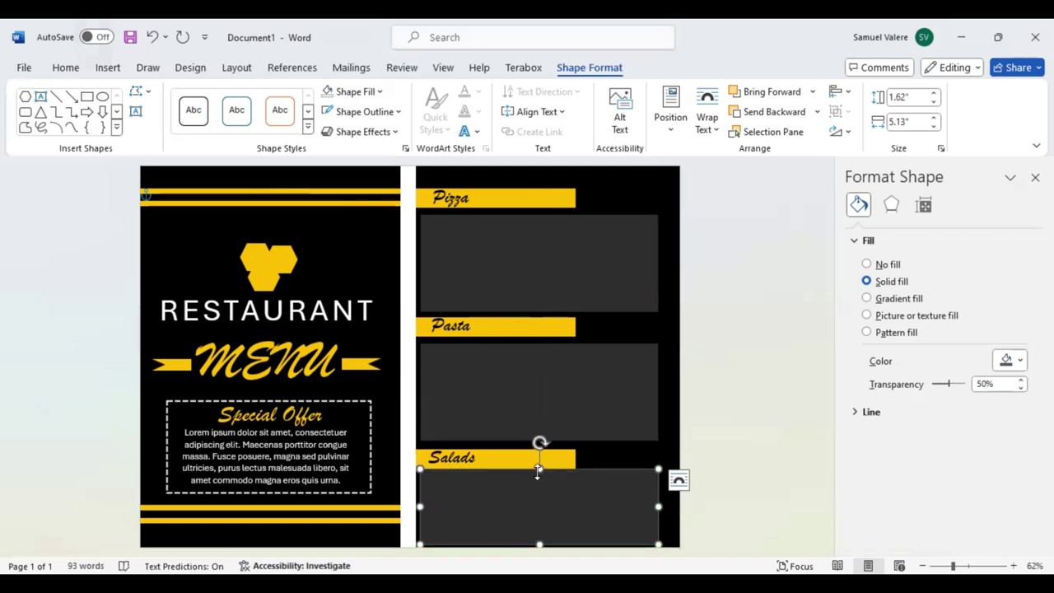
left_click_drag(539, 469, 537, 477)
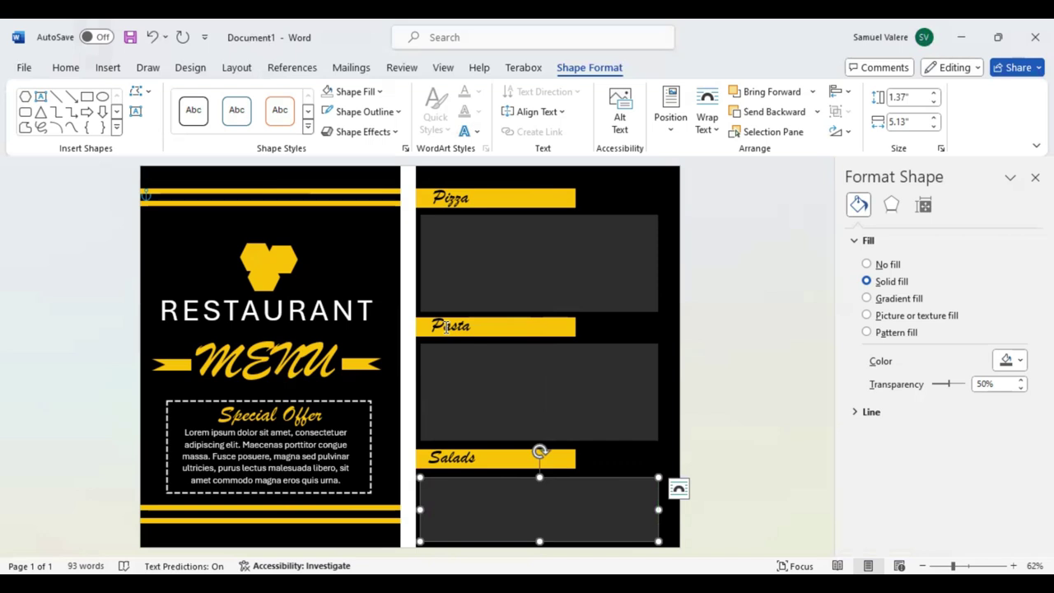
Copy the Special Offer lorem ipsum text onto the Pasta panel, shrink it to one line, and add another line
left_click(280, 455)
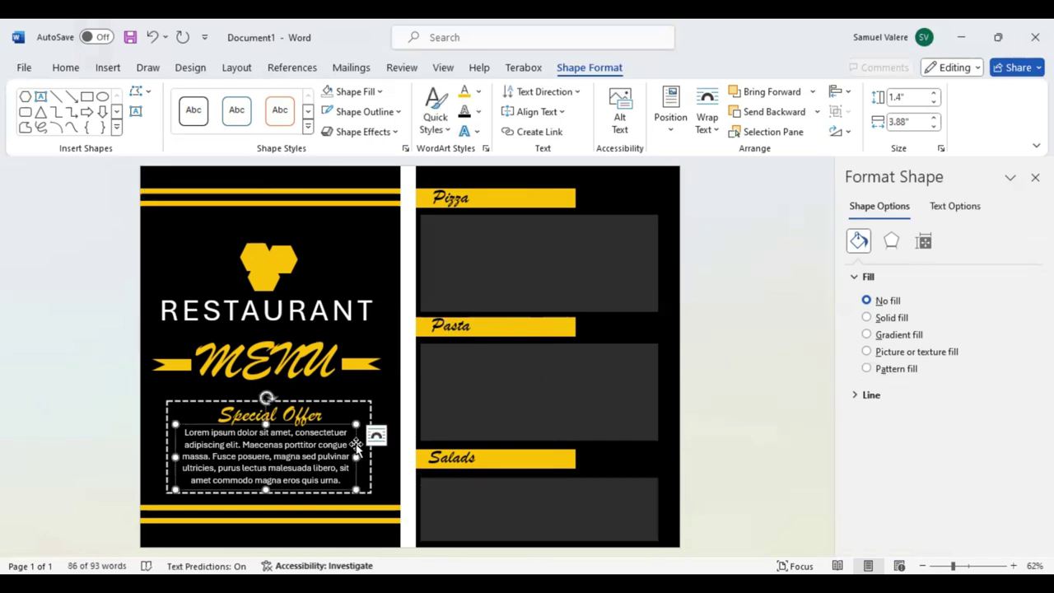
mouse_move(360, 452)
left_mouse_down()
mouse_move(614, 380)
mouse_move(589, 387)
left_mouse_up()
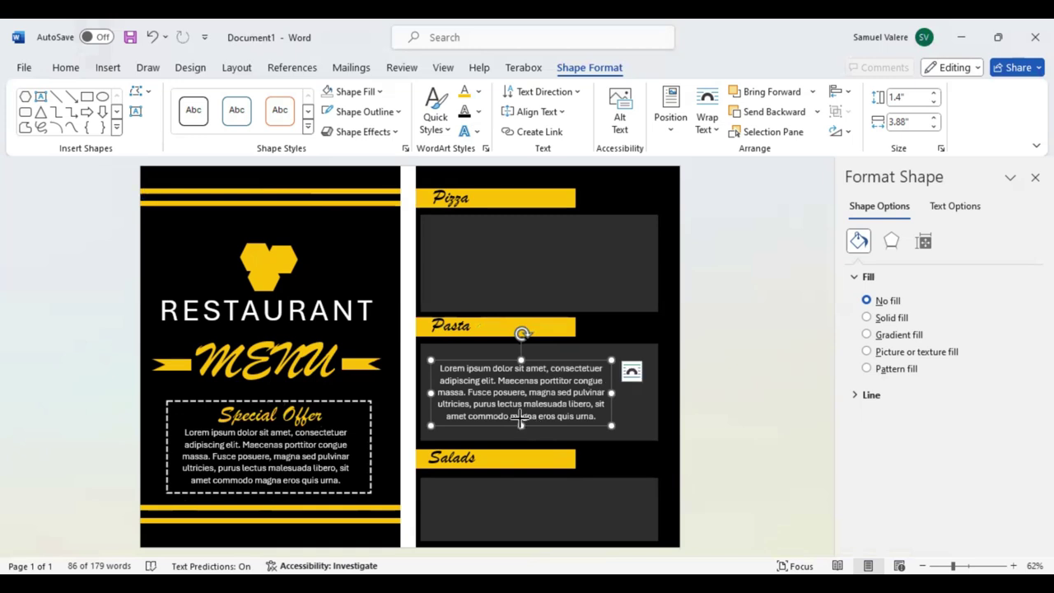
mouse_move(520, 426)
left_mouse_down()
mouse_move(532, 379)
mouse_move(529, 438)
left_mouse_up()
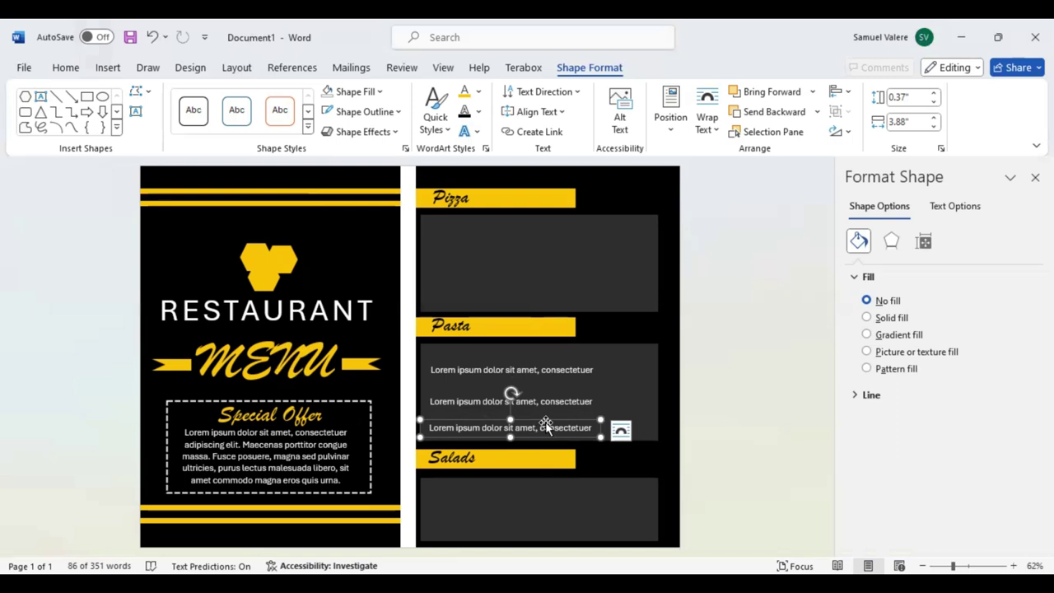
left_click_drag(545, 425, 571, 421, "ctrl")
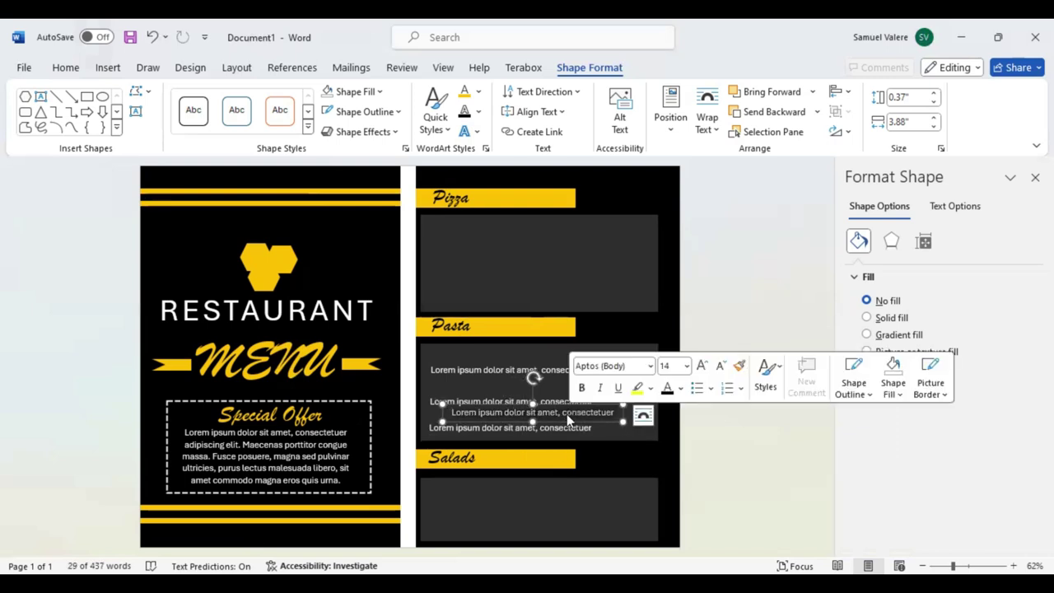
Create a gold 'Name of Pasta' label, narrowed to fit its text
type("Nam")
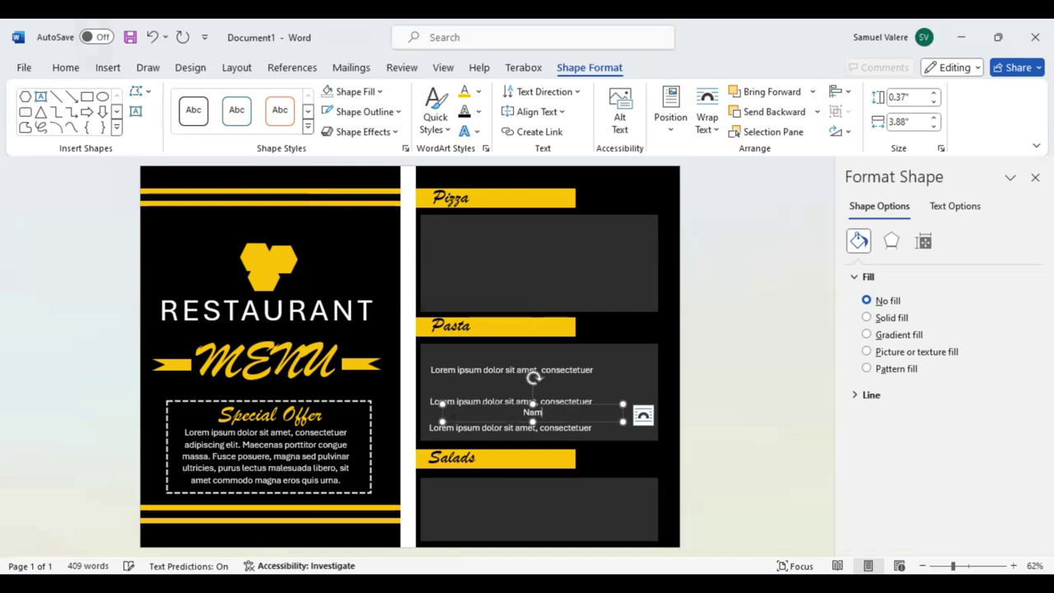
type("e of Past")
type("a")
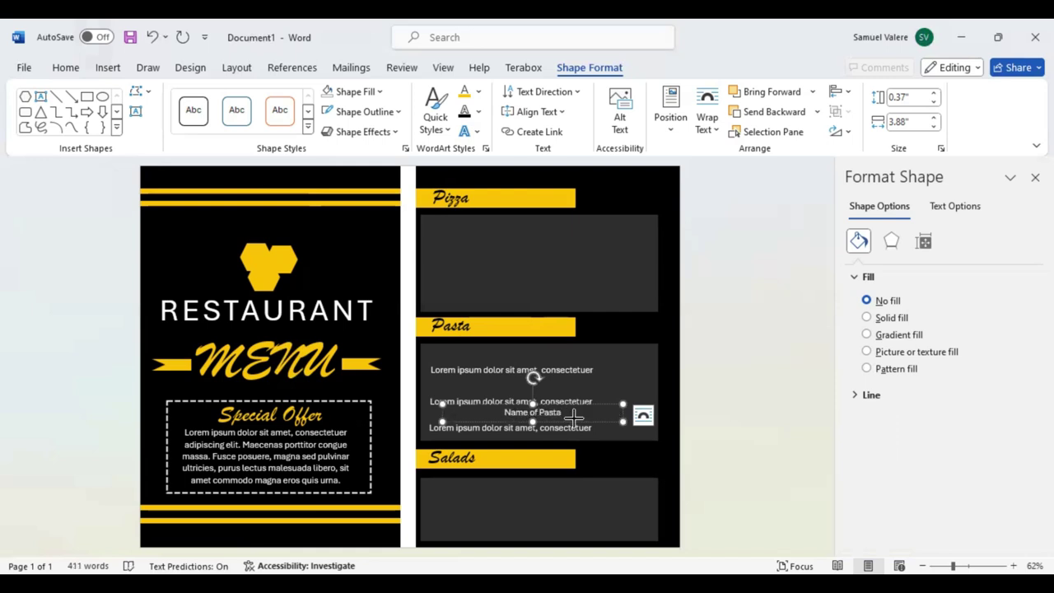
left_click_drag(624, 421, 510, 418)
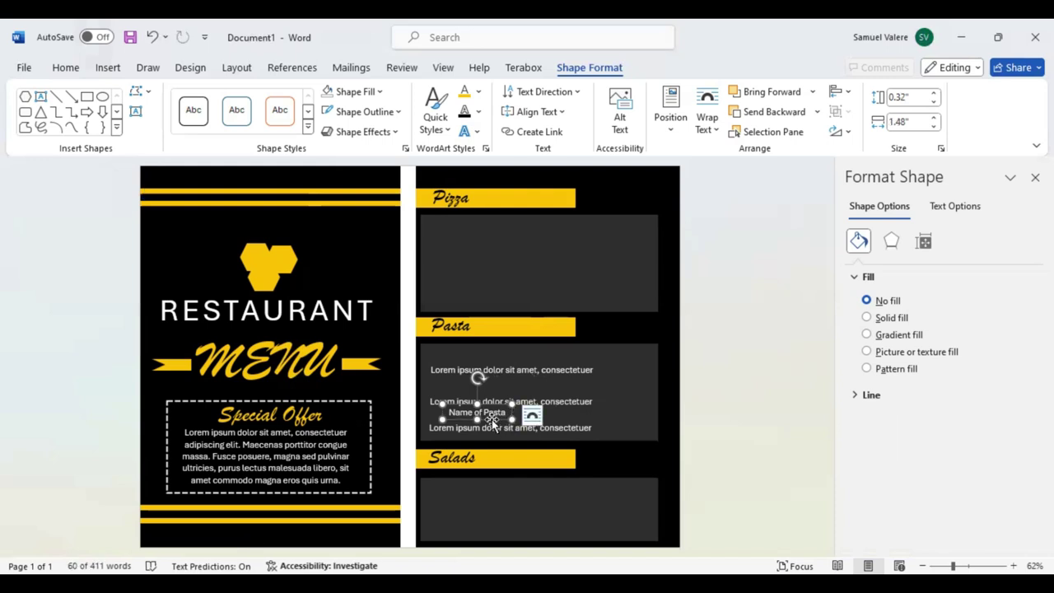
left_click_drag(492, 422, 473, 423)
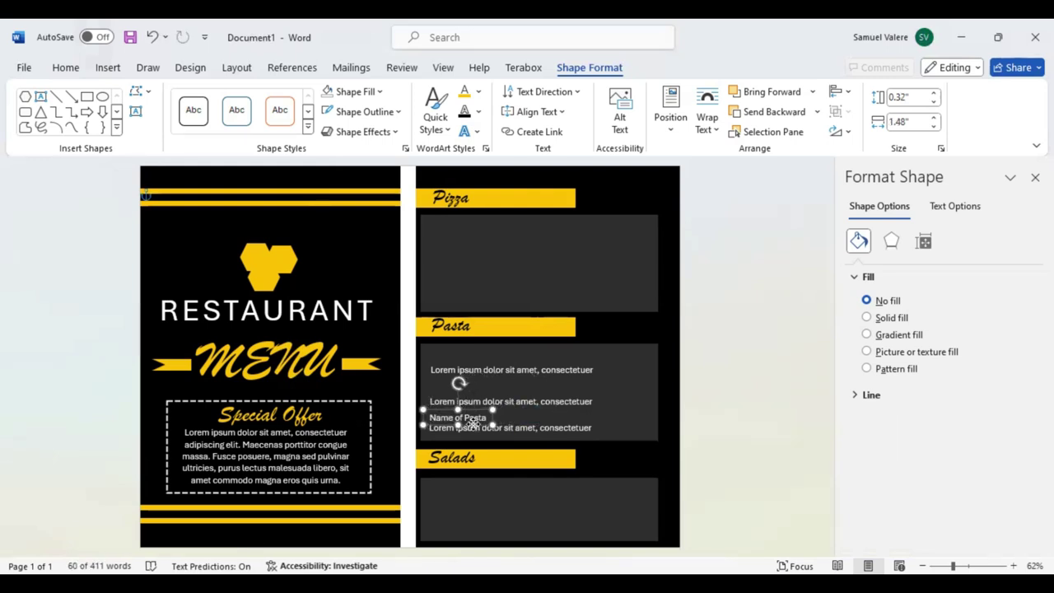
triple_click(476, 417)
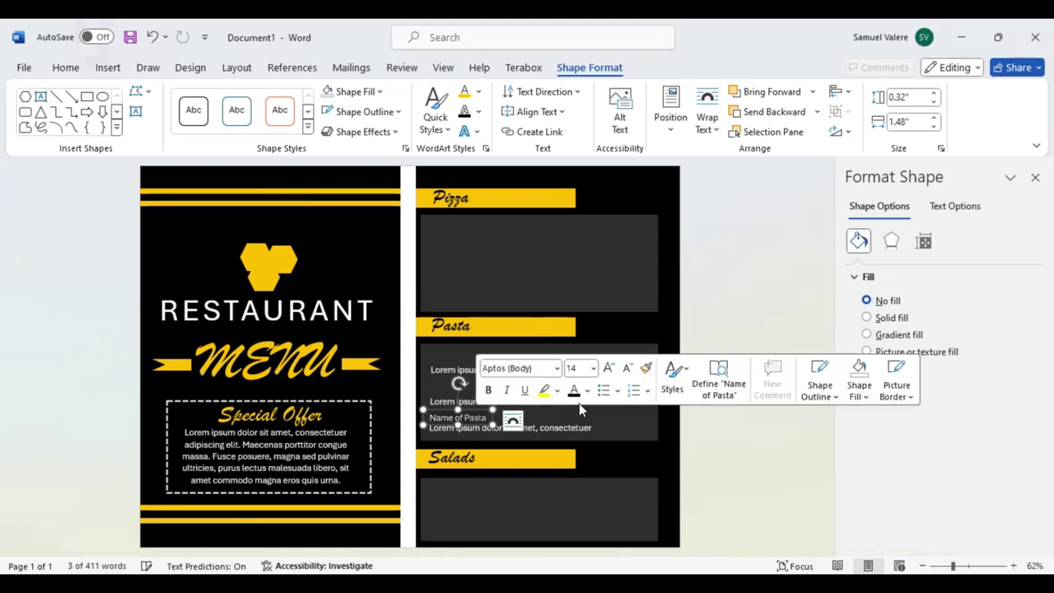
left_click(586, 391)
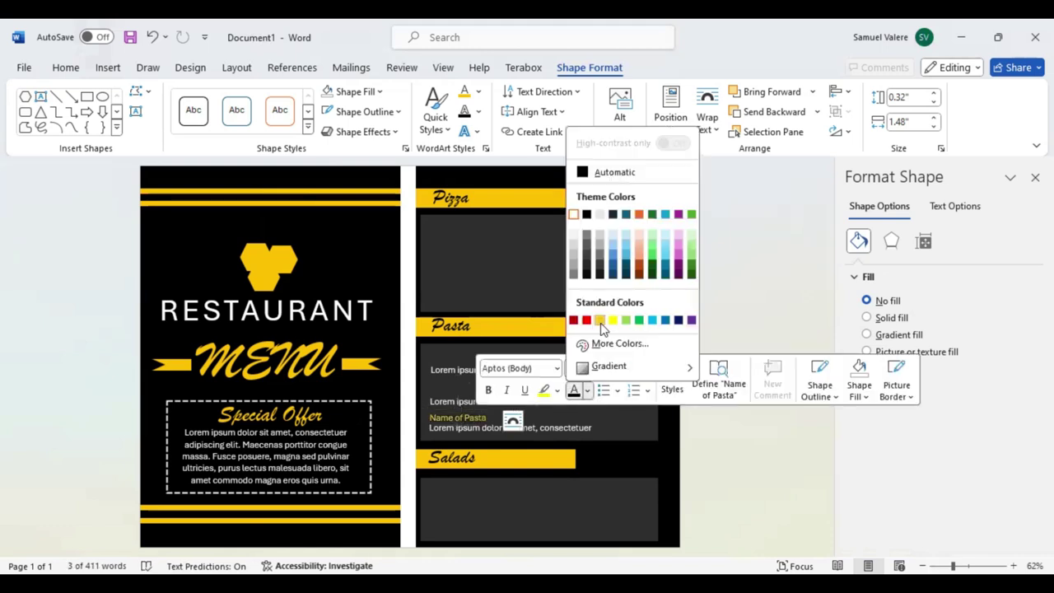
left_click(600, 314)
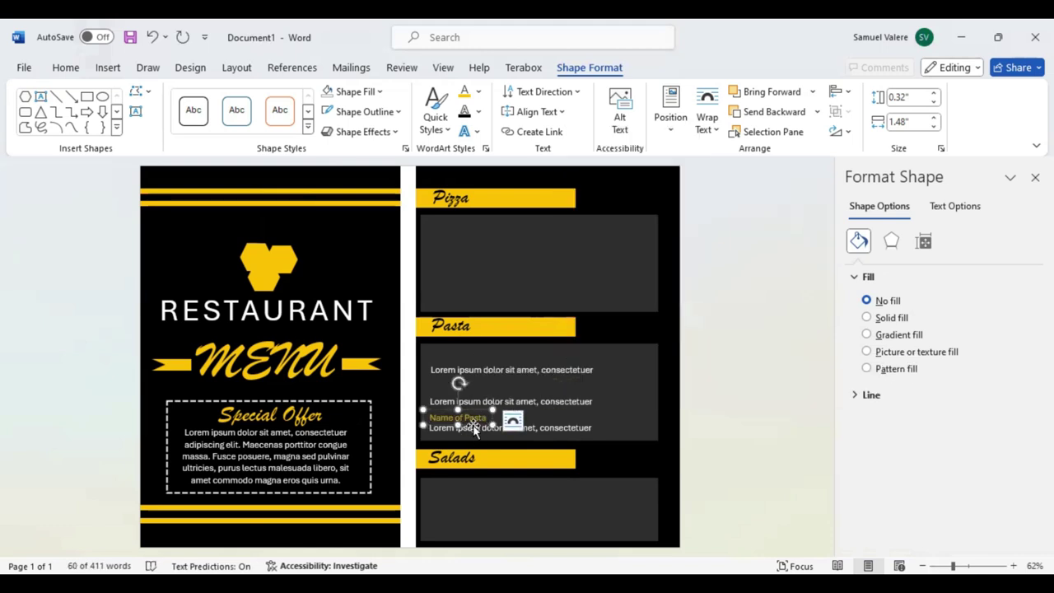
Copy the label above the other Pasta lines and add two description lines to the Pizza panel
left_click_drag(474, 429, 482, 369)
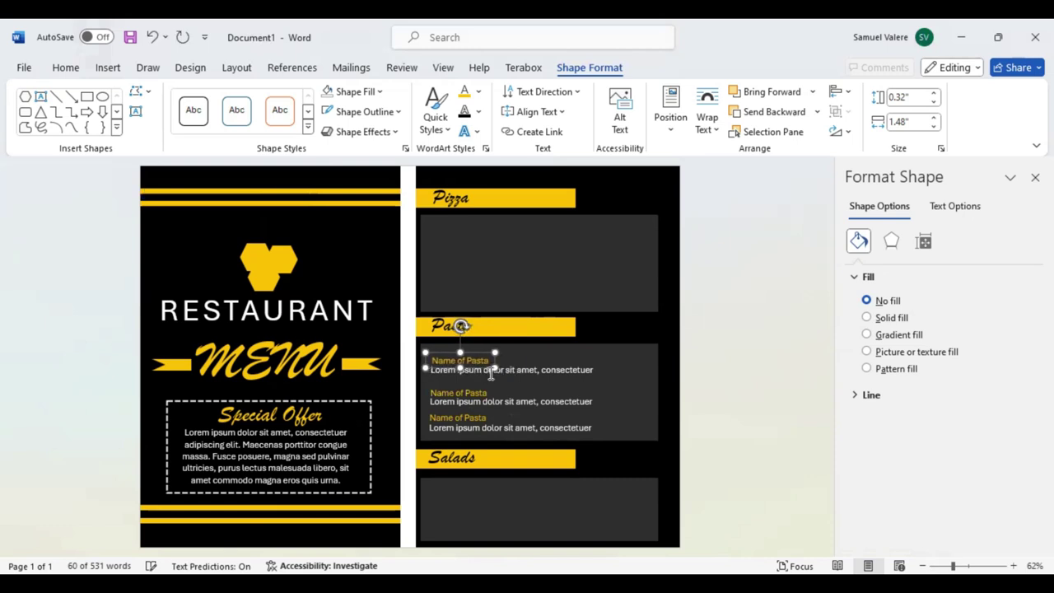
left_click(534, 403)
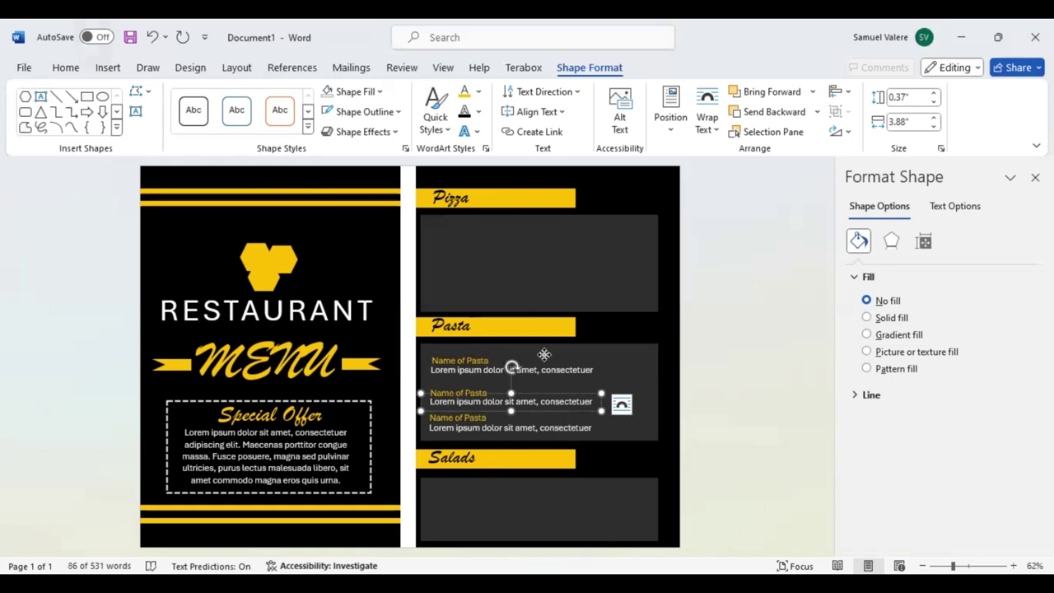
left_click_drag(544, 355, 550, 309)
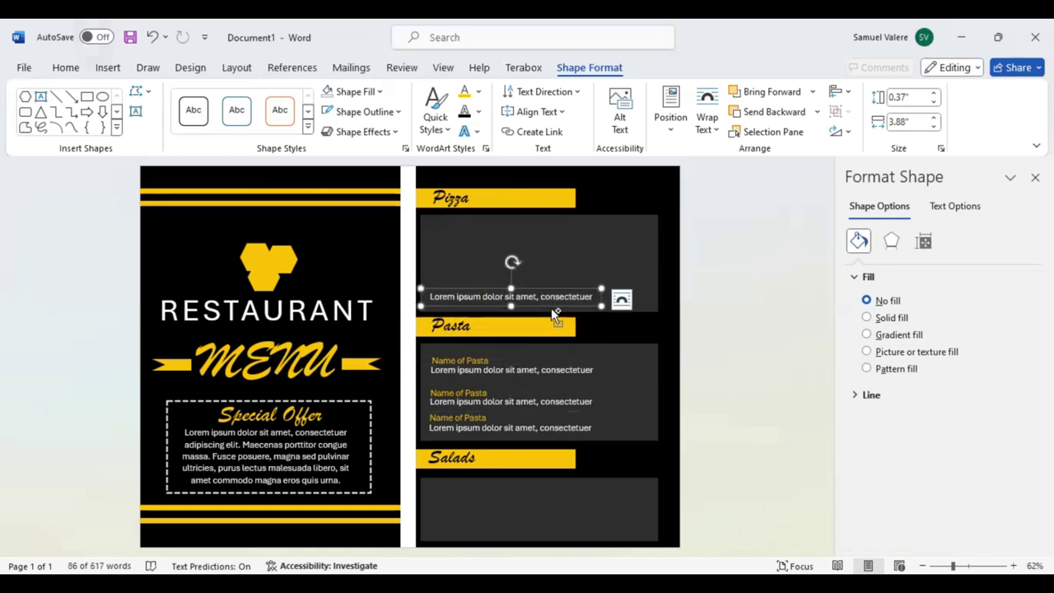
mouse_move(550, 308)
left_mouse_down("ctrl")
mouse_move(552, 277)
mouse_move(557, 317)
mouse_move(549, 246)
left_mouse_up("ctrl")
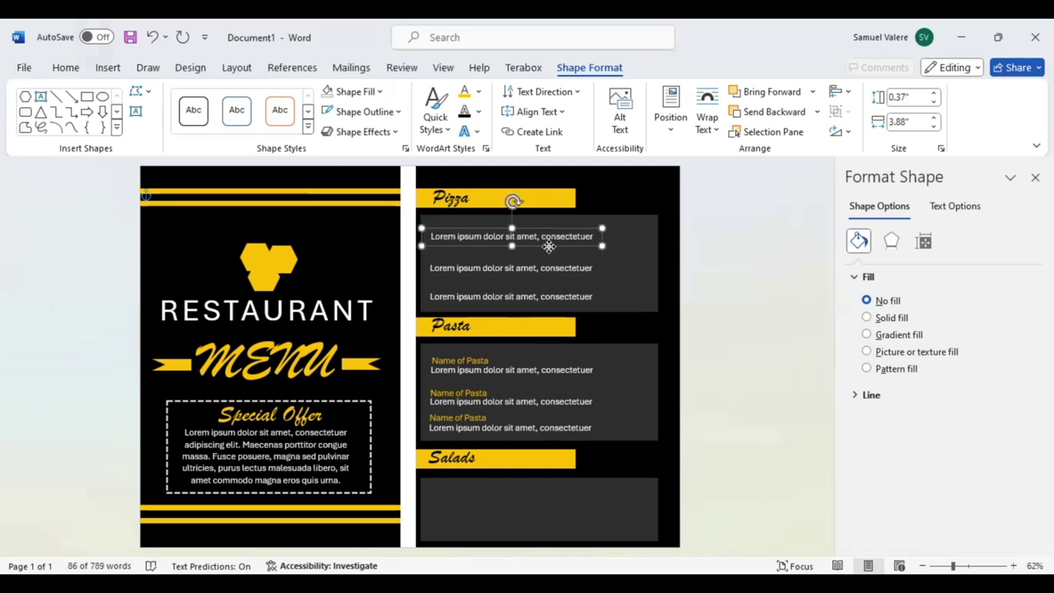
Copy a Name of Pasta label into the Pizza panel and retype it 'Name of Pizza'
left_click(467, 356)
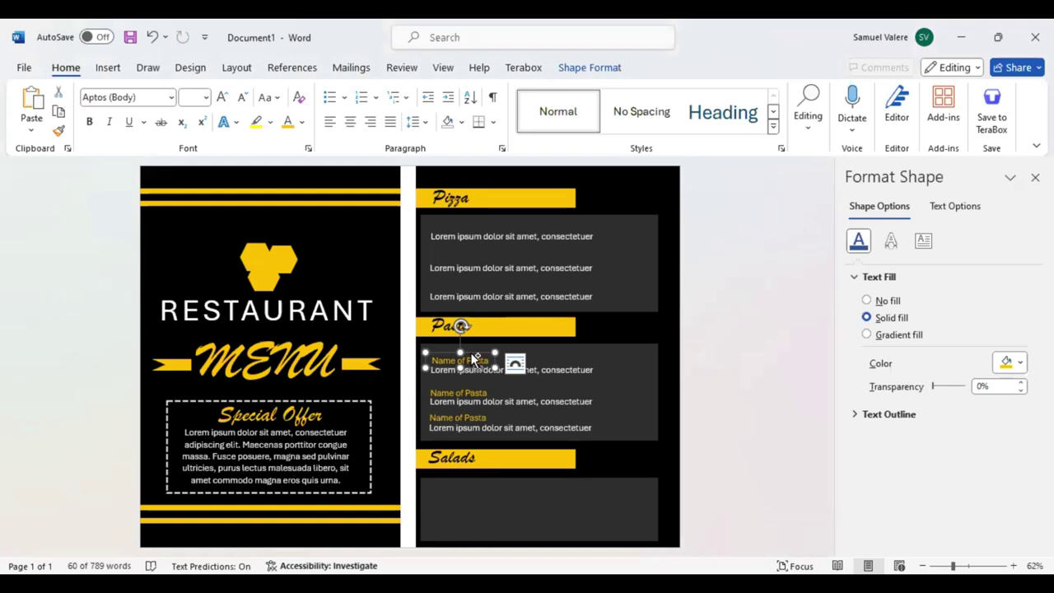
mouse_move(472, 356)
left_mouse_down()
mouse_move(492, 338)
mouse_move(484, 298)
left_mouse_up()
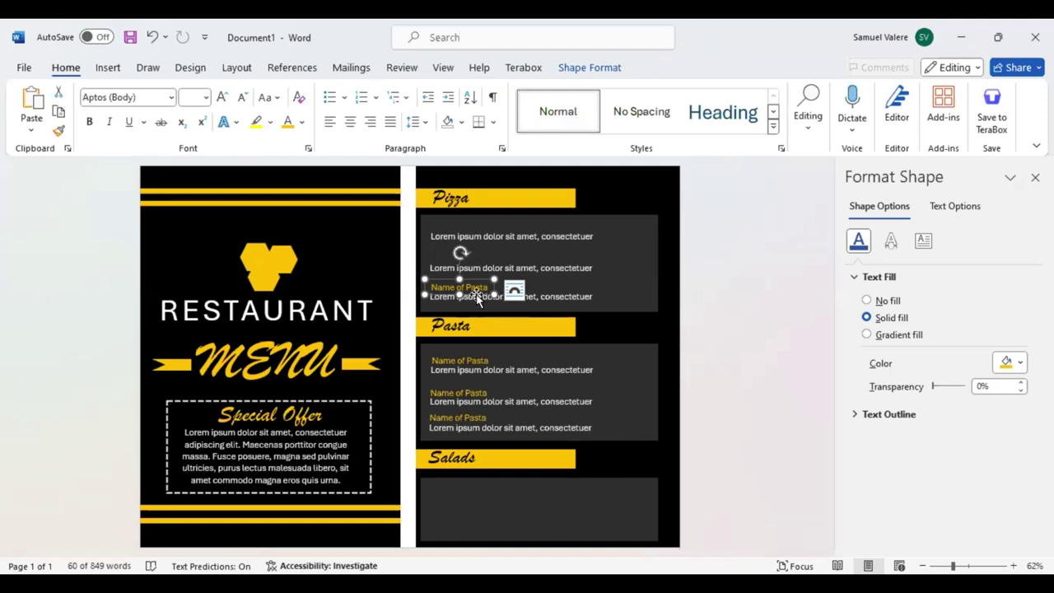
left_click(476, 287)
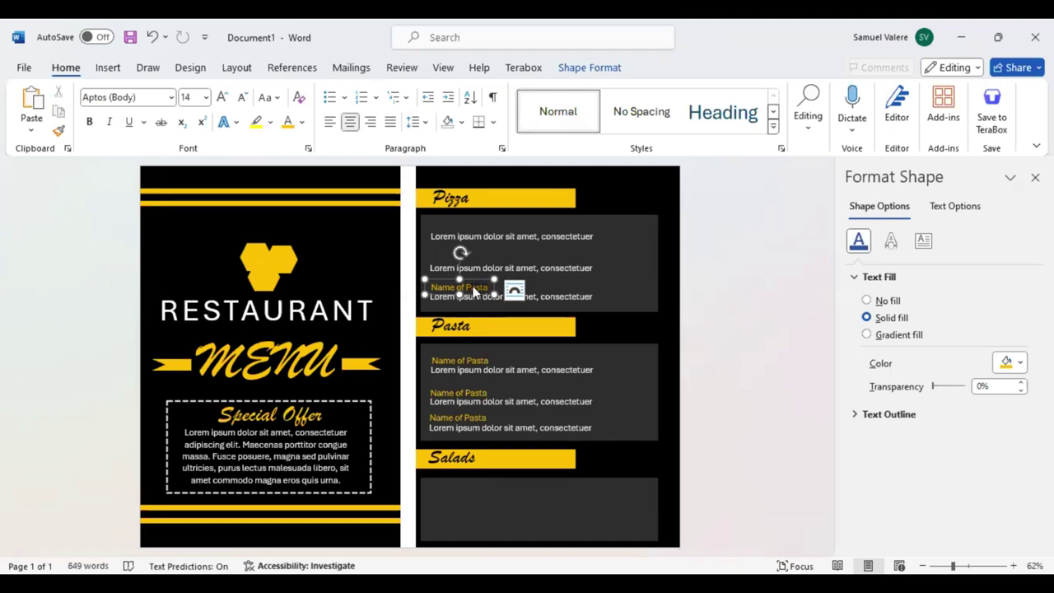
triple_click(475, 290)
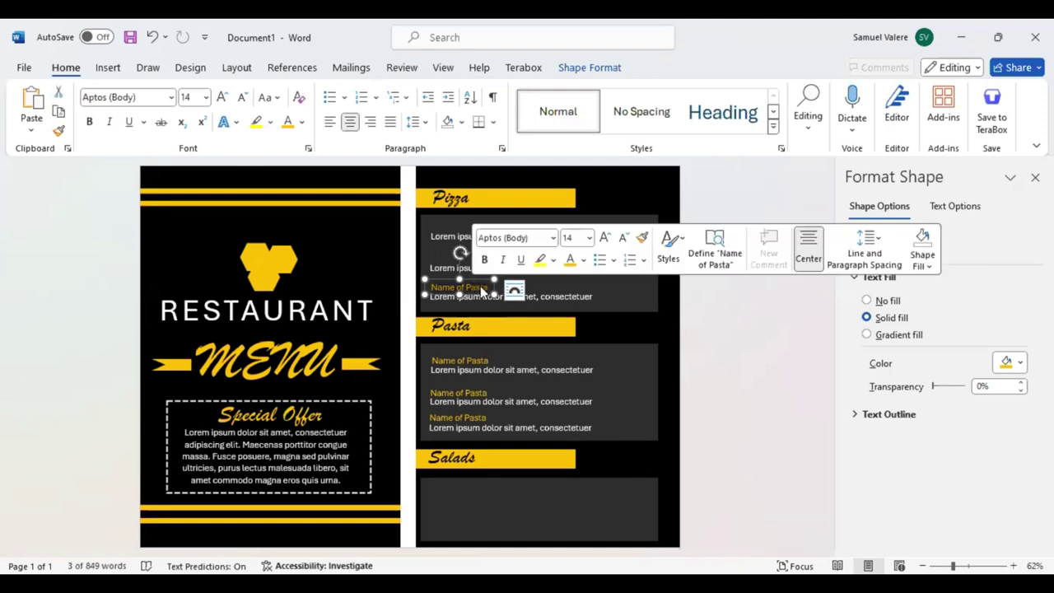
type("Name of")
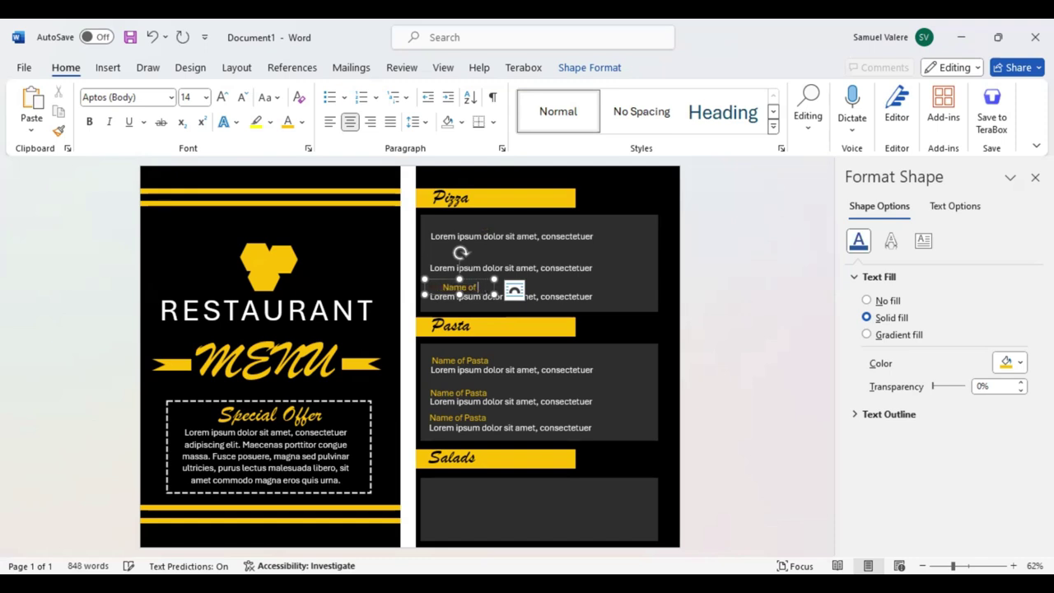
type(" Pizza")
Duplicate the Name of Pizza label and position copies above each Pizza line
left_click(476, 284)
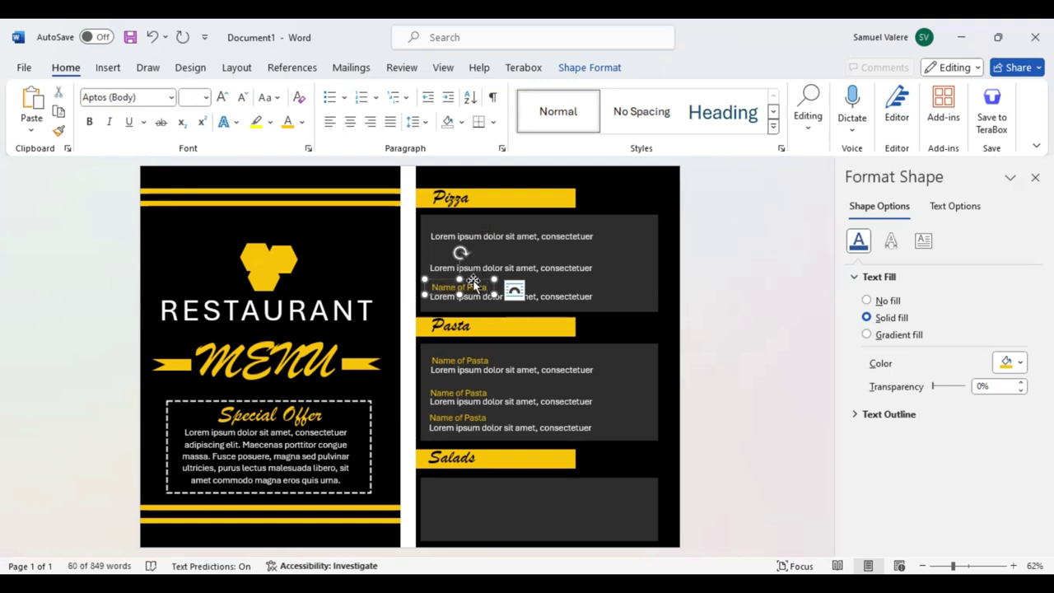
key("ctrl+c")
key("ctrl+v")
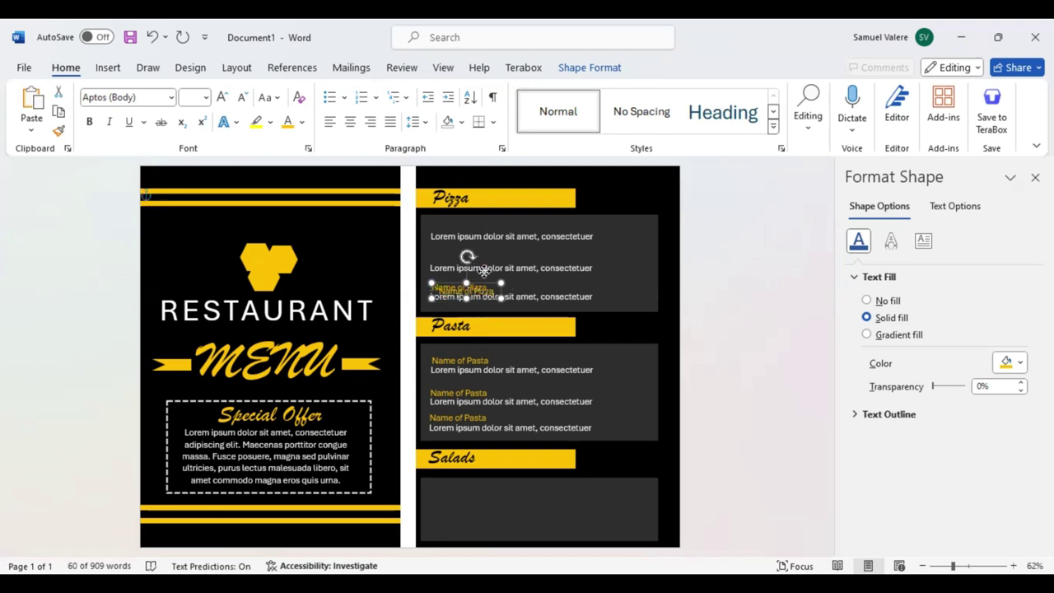
left_click_drag(475, 284, 477, 267)
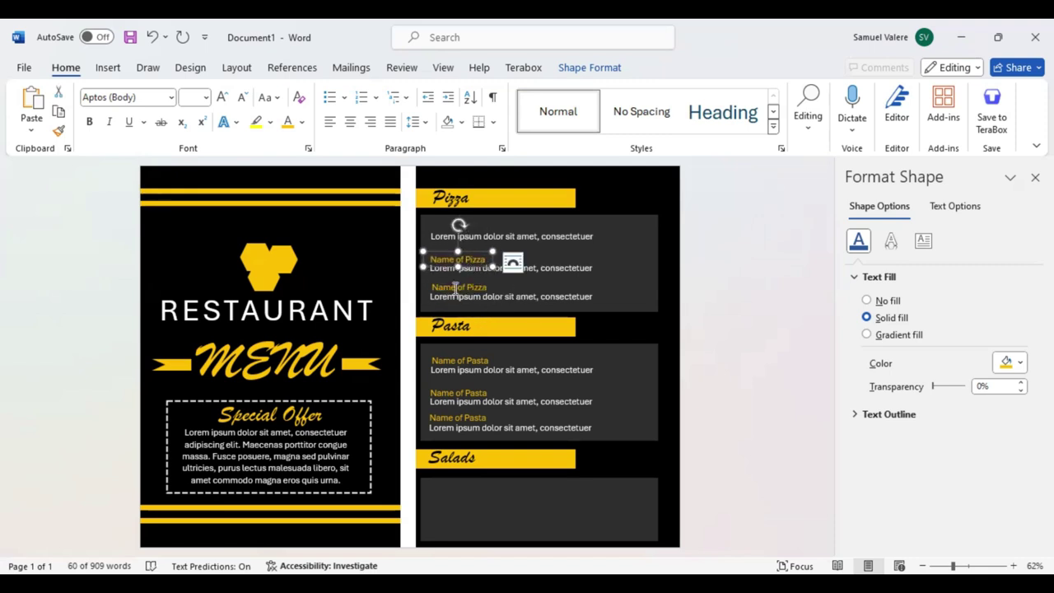
left_click(455, 286)
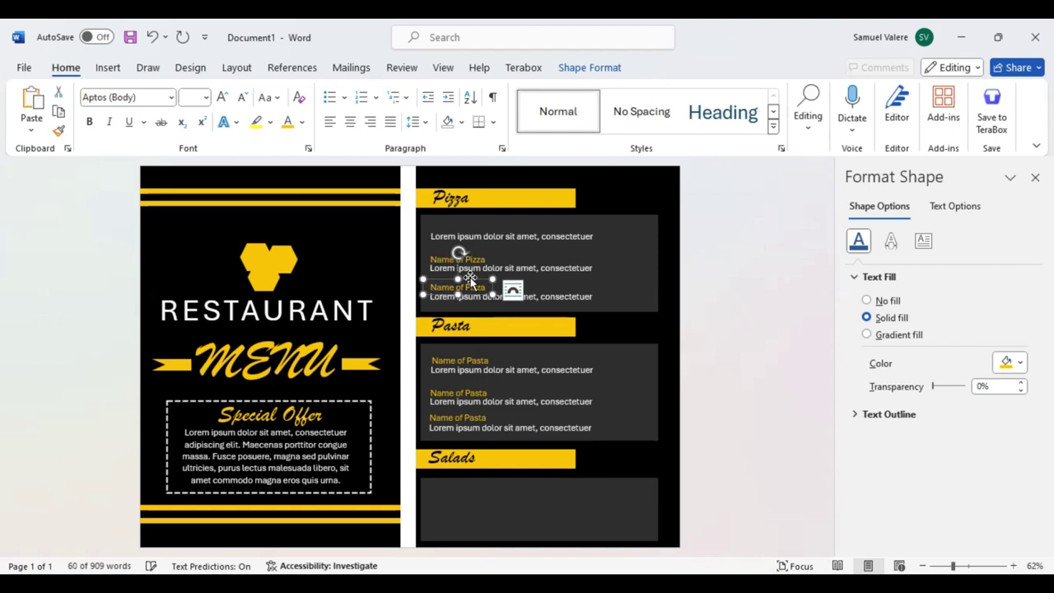
left_click_drag(469, 278, 471, 280)
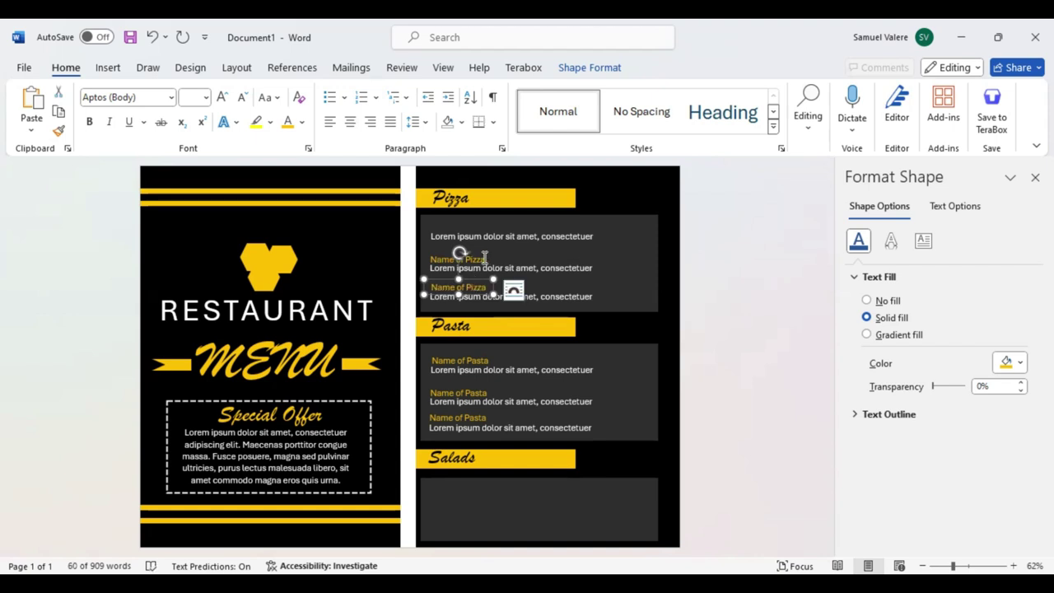
left_click(484, 259)
left_click_drag(484, 257, 479, 236)
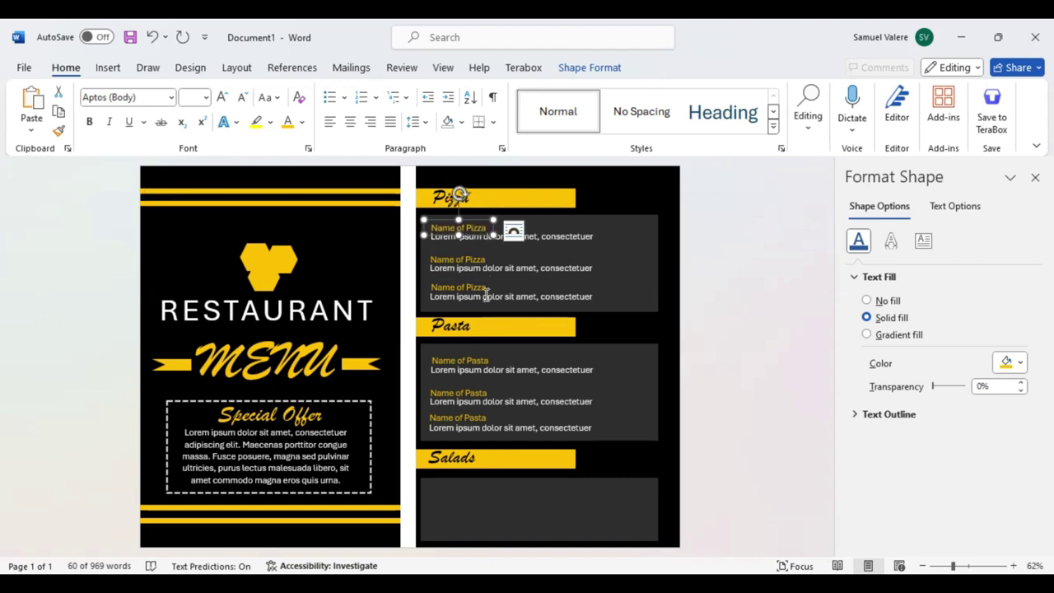
Copy a Name of Pasta label and a description line into the Salads panel
left_click(463, 359)
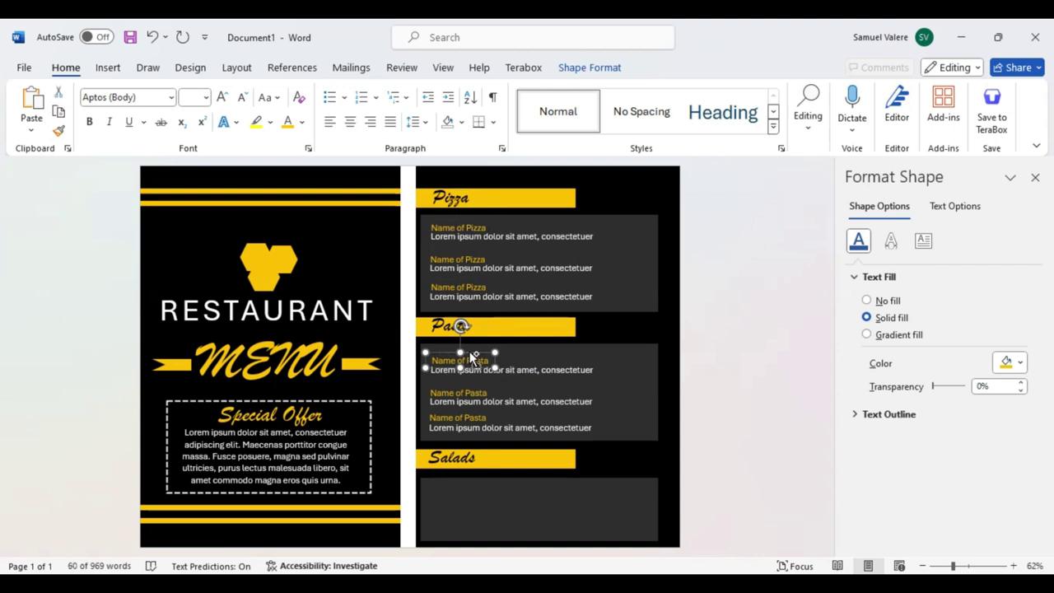
mouse_move(475, 356)
left_mouse_down()
mouse_move(582, 491)
mouse_move(613, 503)
left_mouse_up()
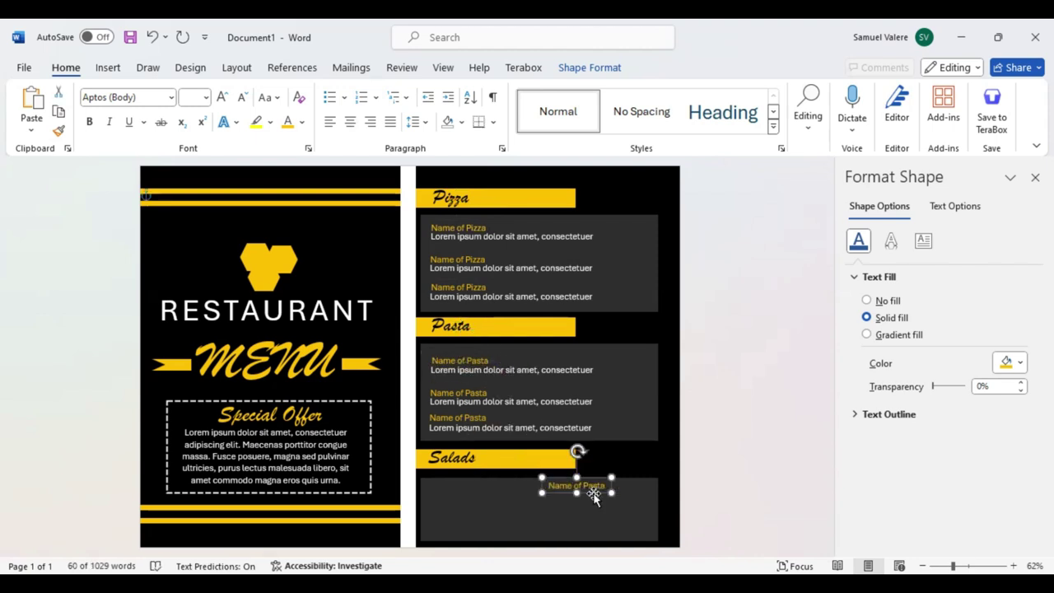
left_click(544, 379)
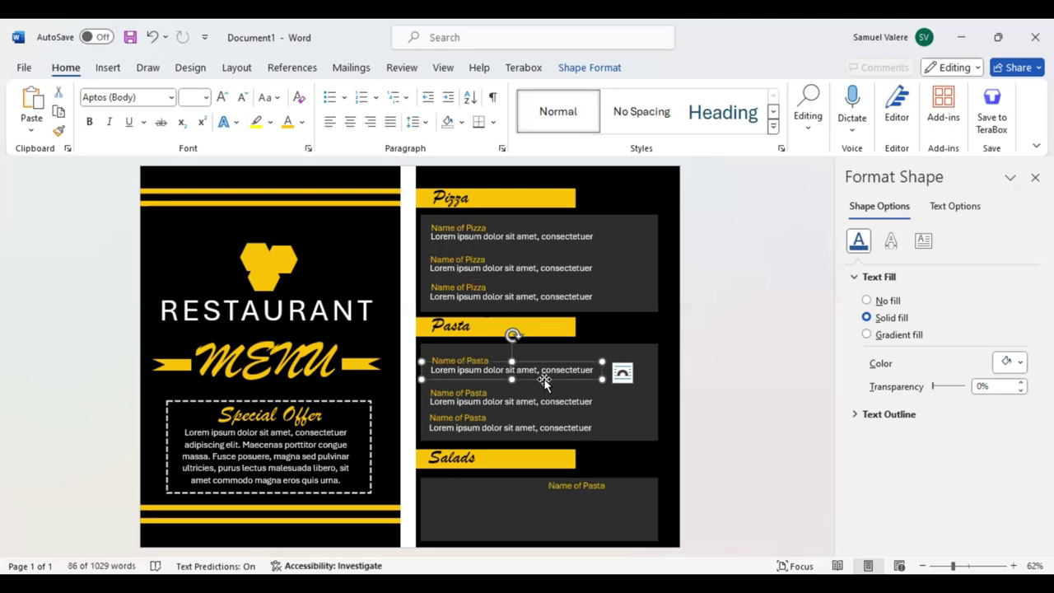
mouse_move(544, 380)
left_mouse_down()
mouse_move(539, 503)
mouse_move(526, 531)
left_mouse_up()
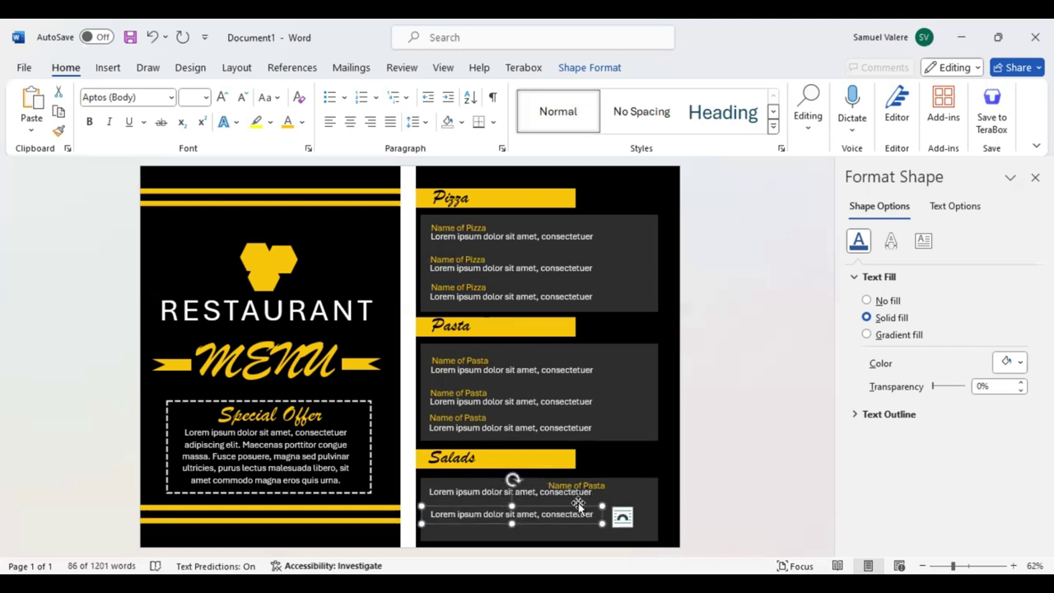
left_click_drag(539, 509, 540, 515)
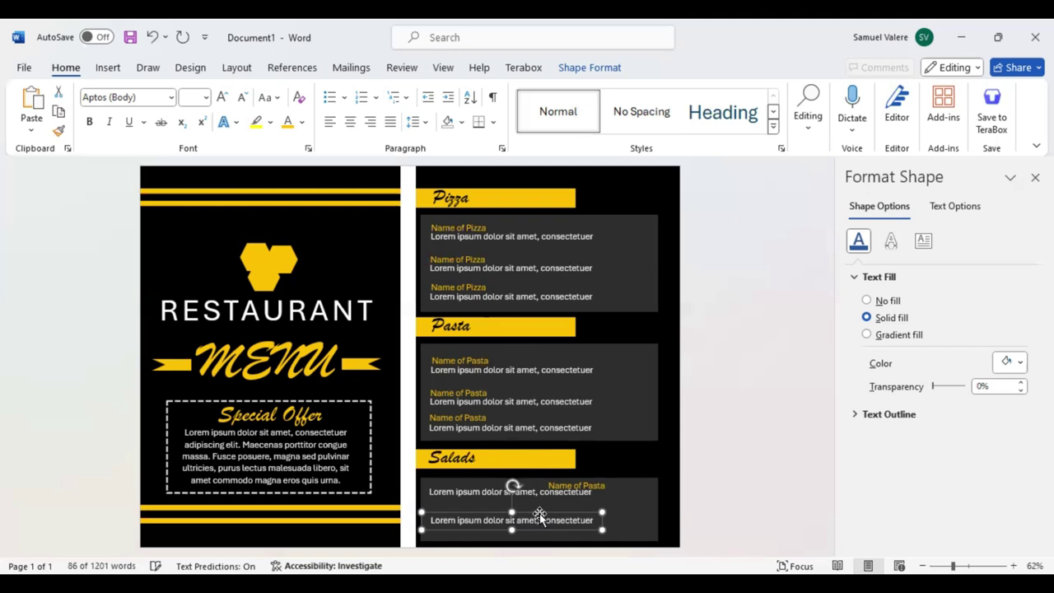
Retype the copied label as 'Name of Salads' and place it above the first salad line
left_click(600, 486)
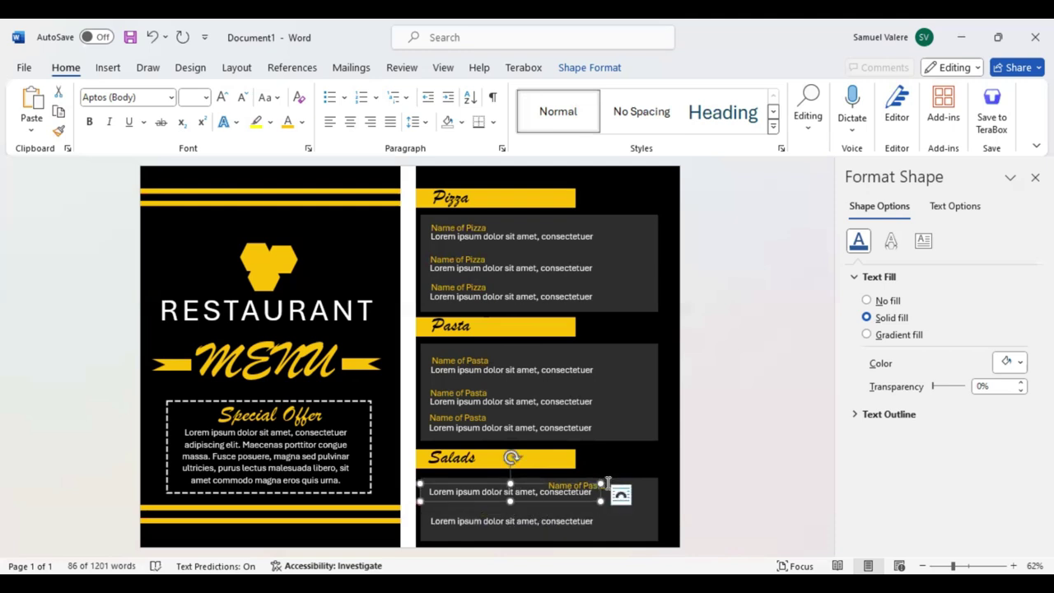
left_click_drag(607, 484, 624, 501)
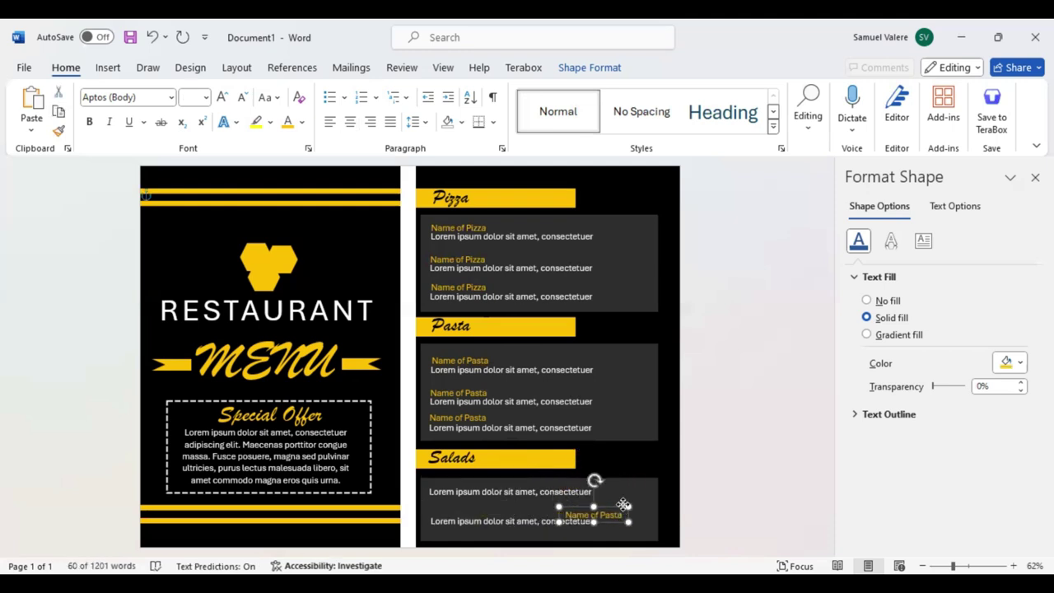
left_click(629, 508)
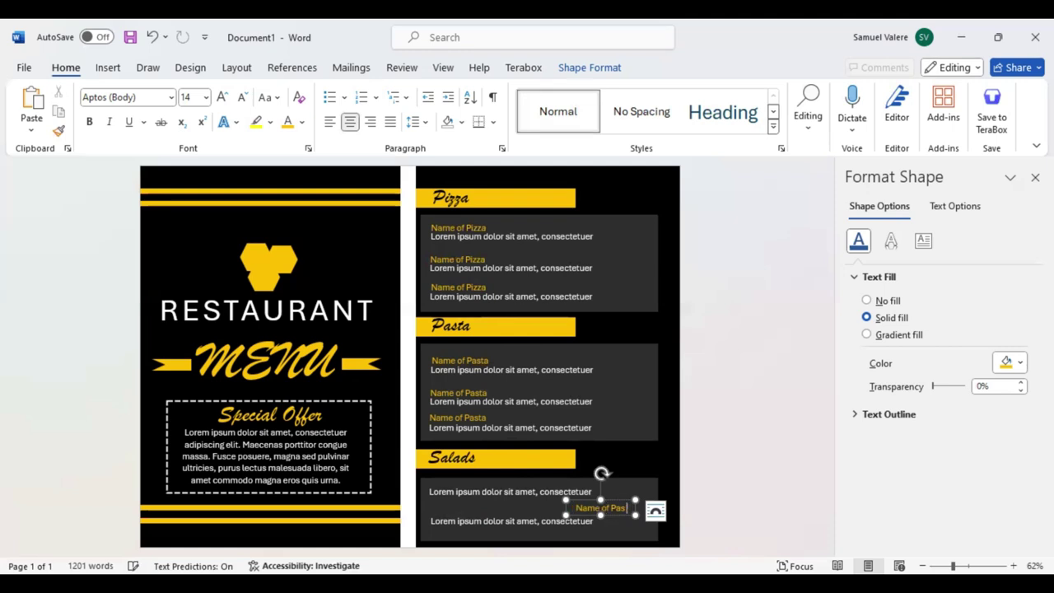
key("BackSpace")
key("BackSpace")
key("BackSpace")
key("BackSpace")
type("Sa")
type("lad")
key("BackSpace")
key("BackSpace")
key("BackSpace")
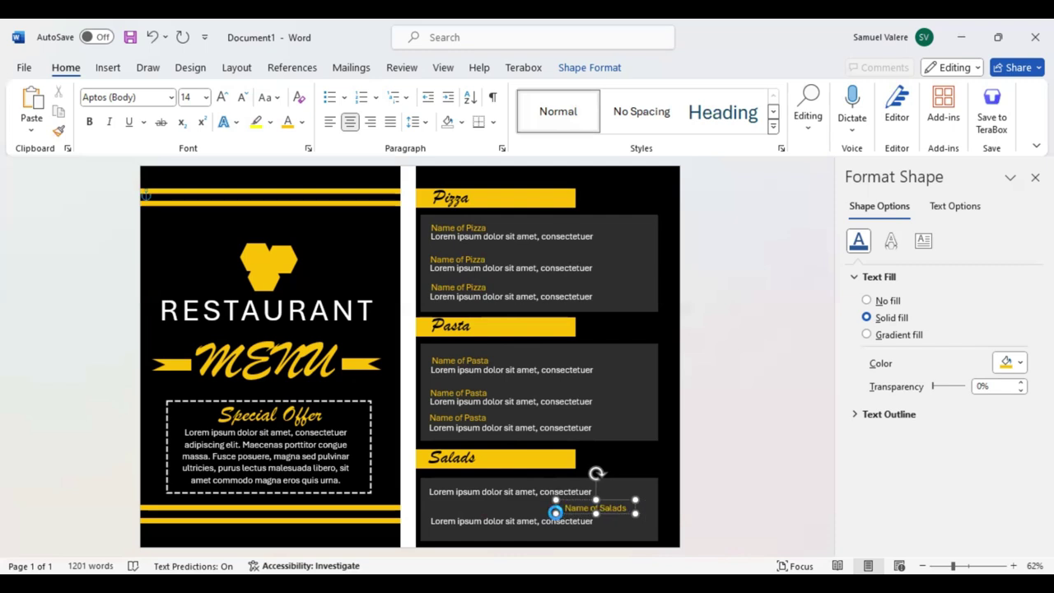
left_click_drag(616, 512, 484, 492)
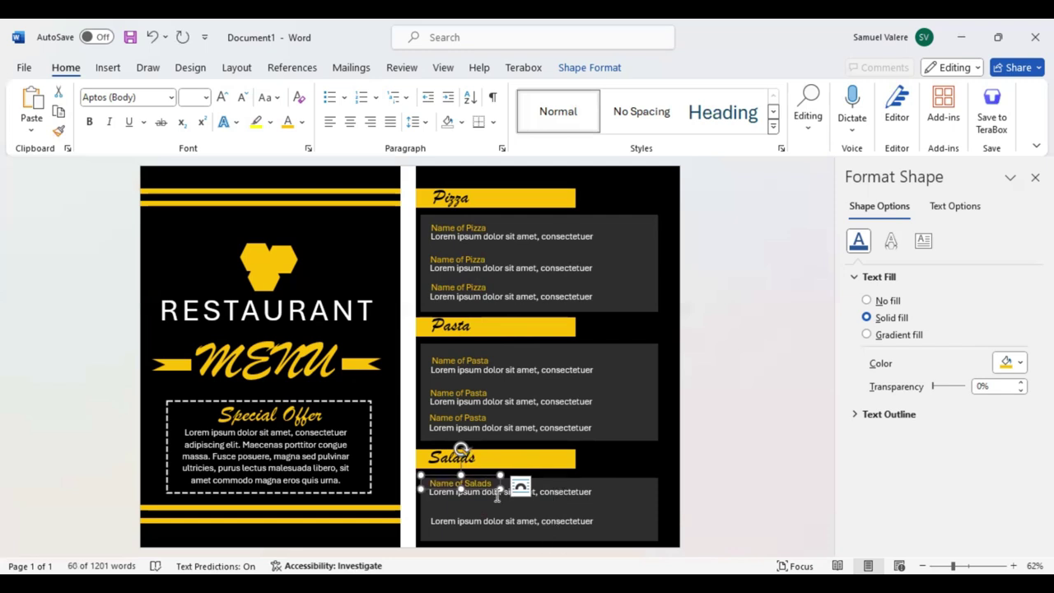
Copy the Name of Salads label for the second line and align the salad text boxes
left_click_drag(500, 490, 492, 520)
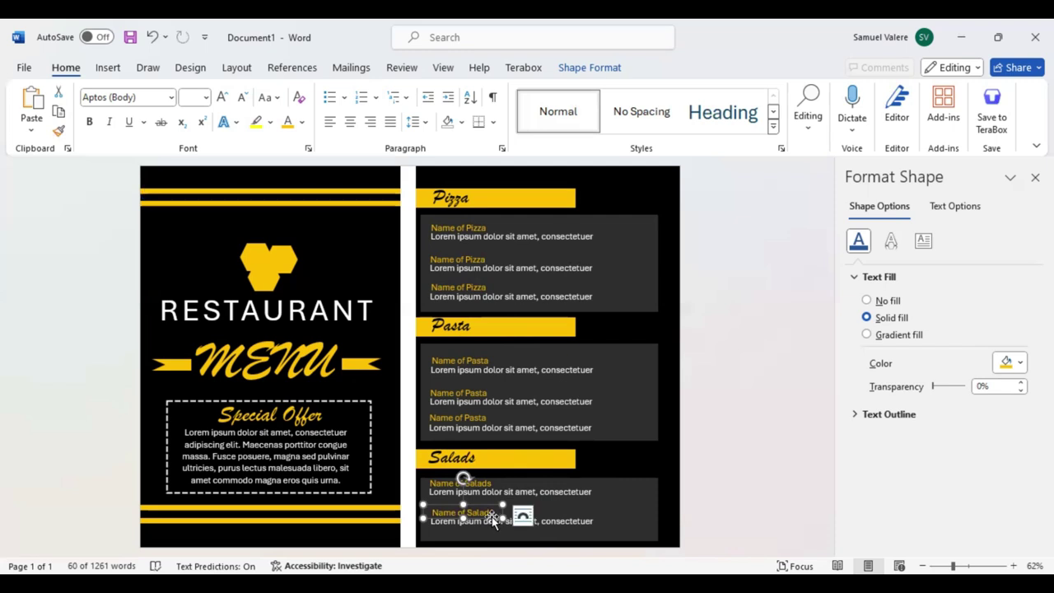
left_click(541, 493)
mouse_move(510, 501)
left_mouse_down()
mouse_move(510, 511)
mouse_move(512, 497)
left_mouse_up()
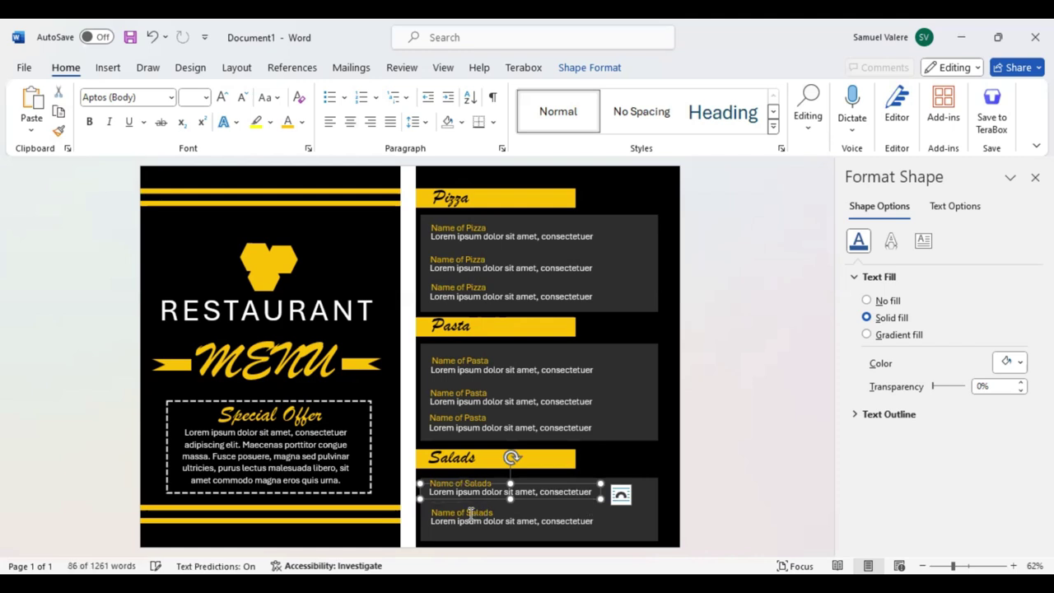
left_click(472, 513)
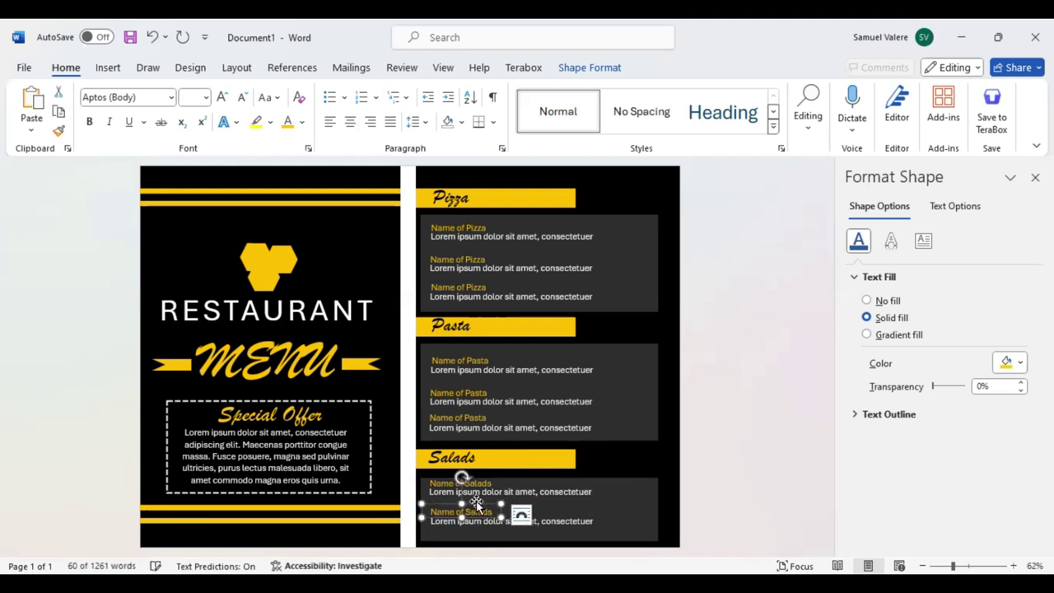
left_click(571, 524)
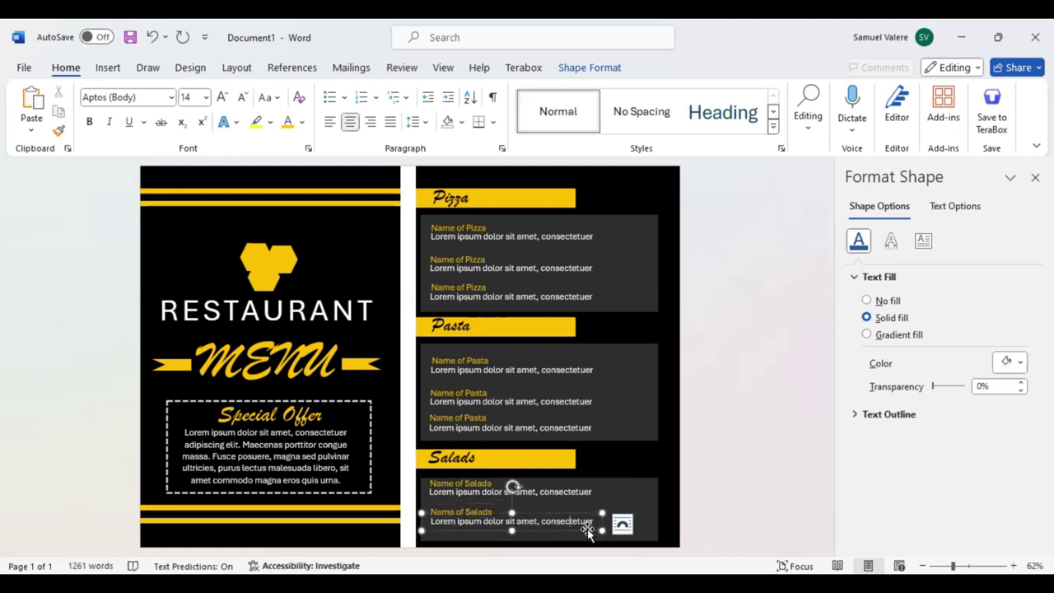
left_click(708, 504)
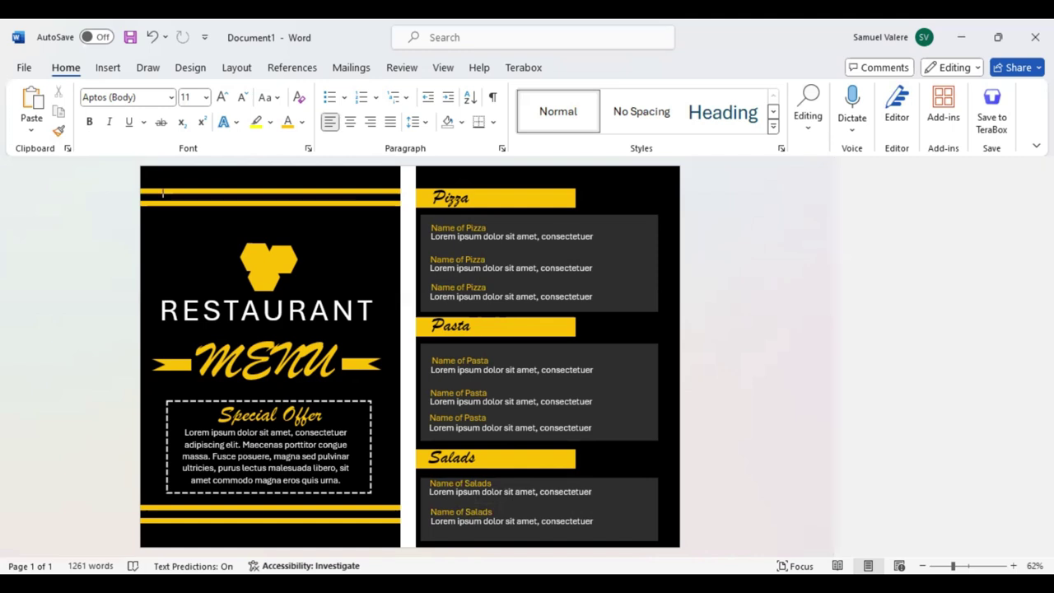
Close the Format pane and make a copy of the Pizza heading into a '$ 10' price beside the first pizza item
left_click(1036, 177)
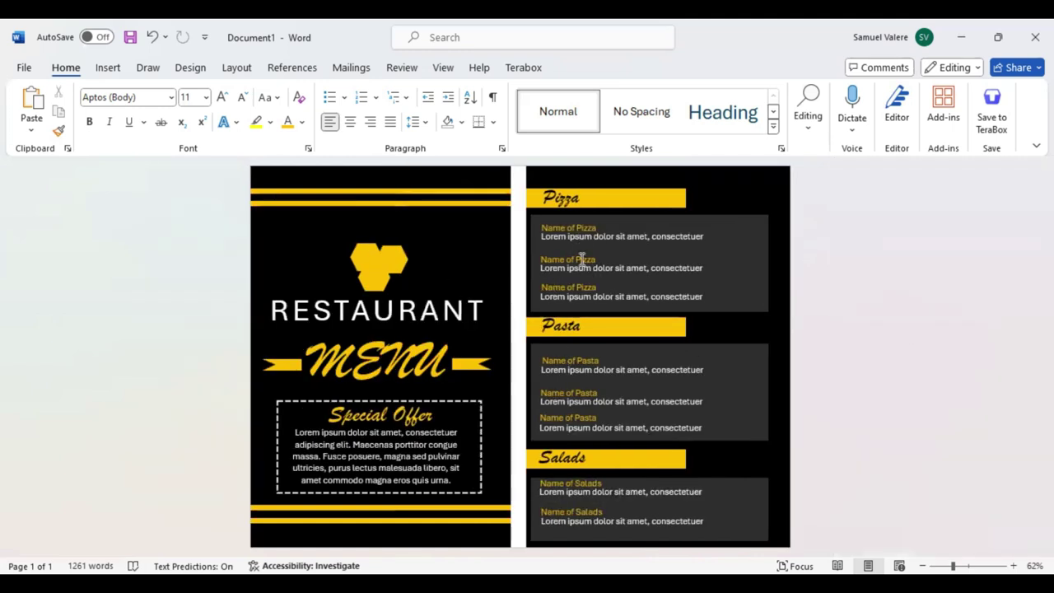
double_click(566, 199)
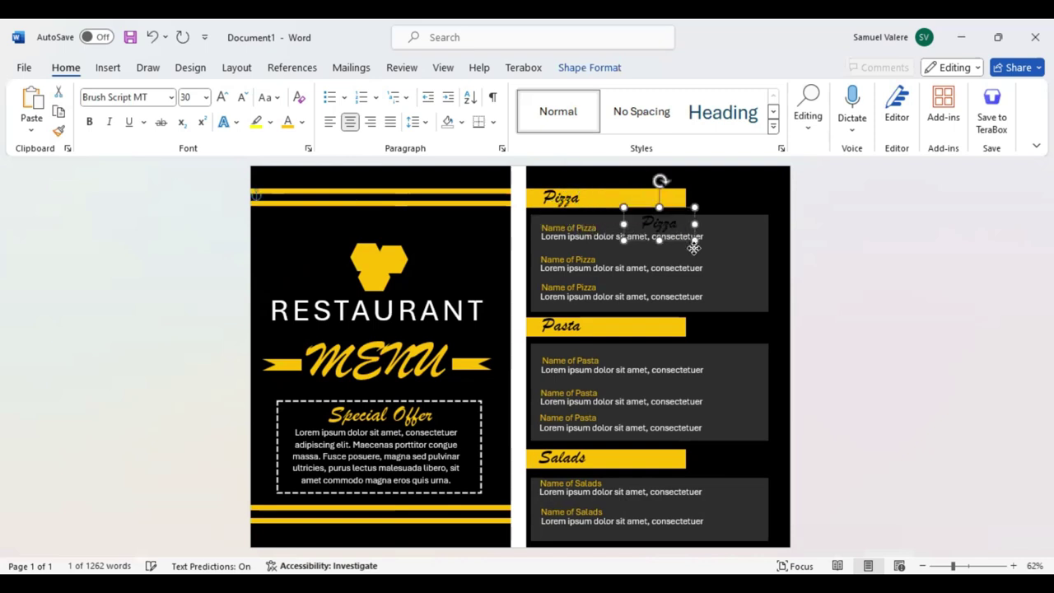
left_click_drag(577, 220, 724, 254, "ctrl")
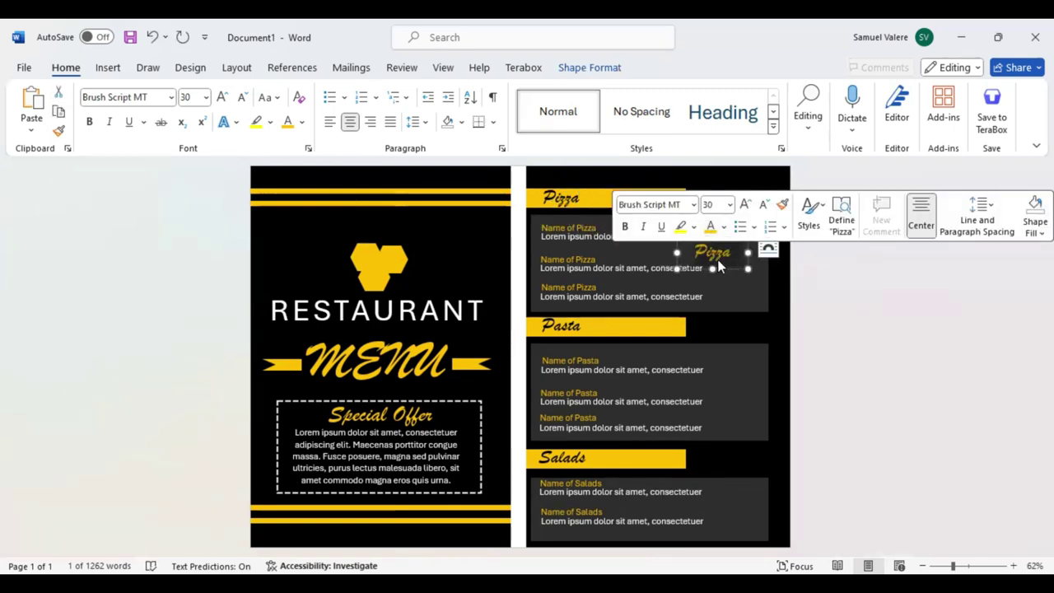
left_click(718, 263)
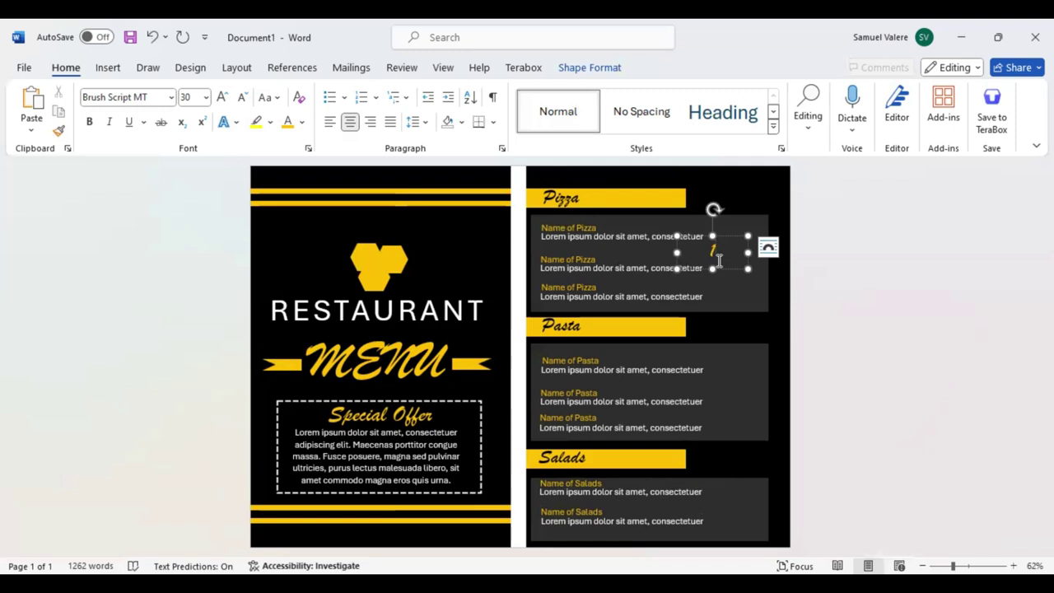
key("BackSpace")
type("1")
type("0")
mouse_move(679, 251)
left_mouse_down()
mouse_move(732, 260)
mouse_move(738, 248)
left_mouse_up()
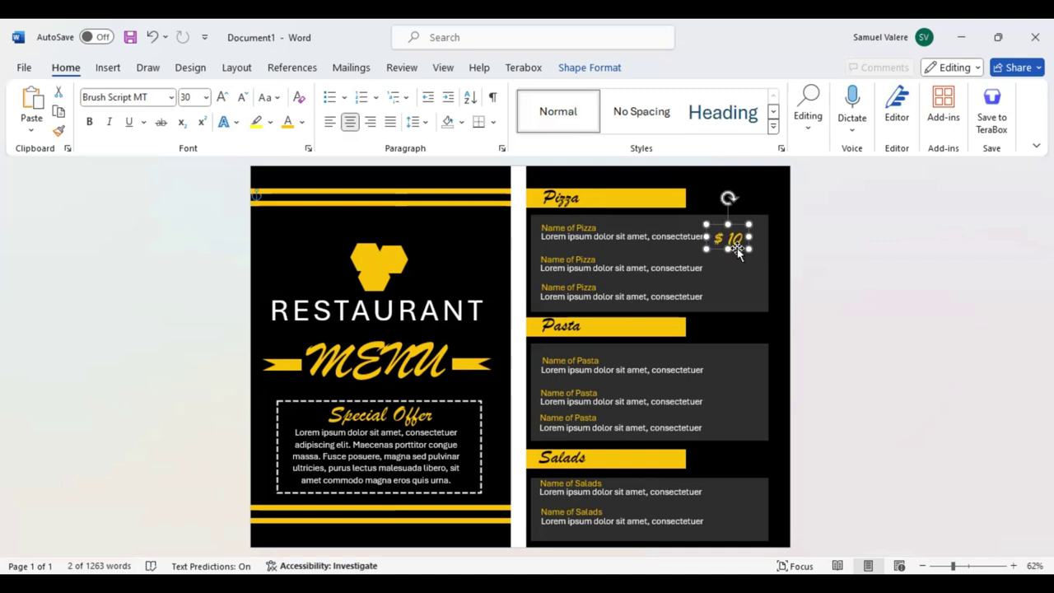
Copy the $ 10 price beside the second pizza item and both pasta items
left_click_drag(738, 251, 736, 310, "ctrl")
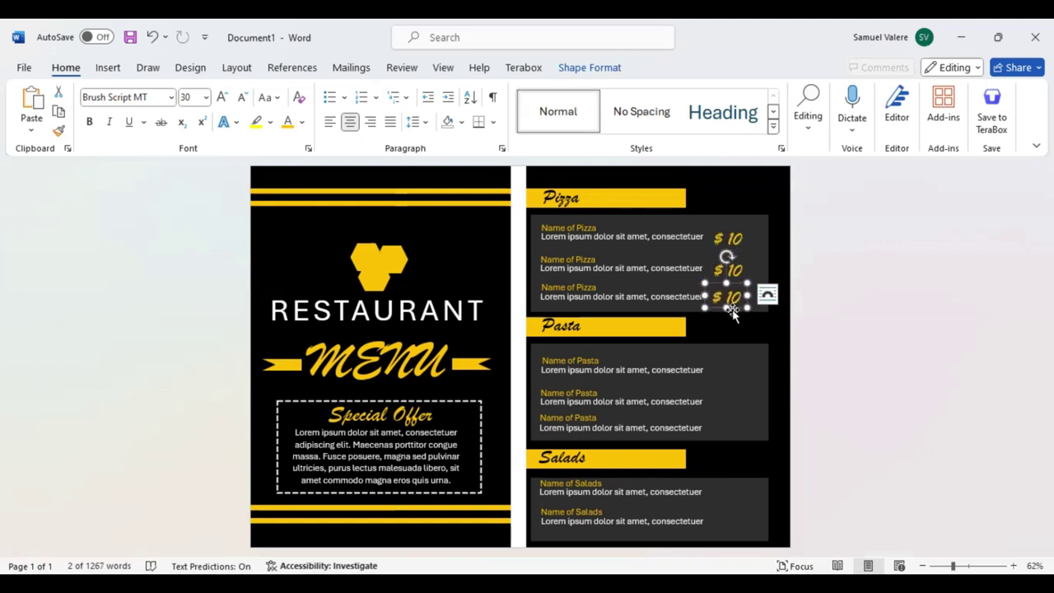
left_click_drag(735, 313, 739, 385, "ctrl")
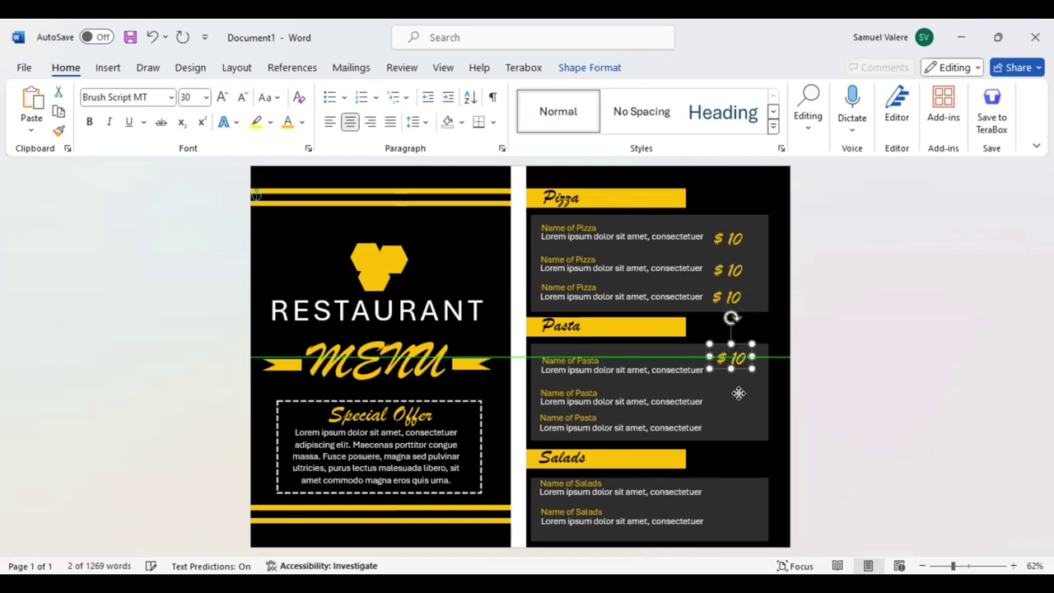
key("Up")
key("Up")
key("Up")
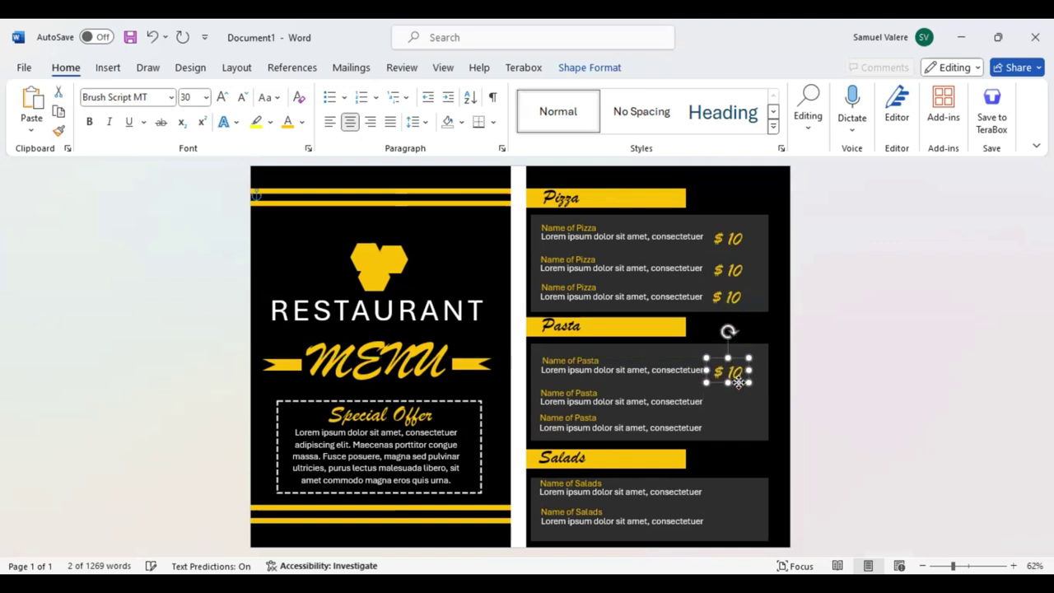
left_click_drag(739, 384, 739, 416)
key("Down")
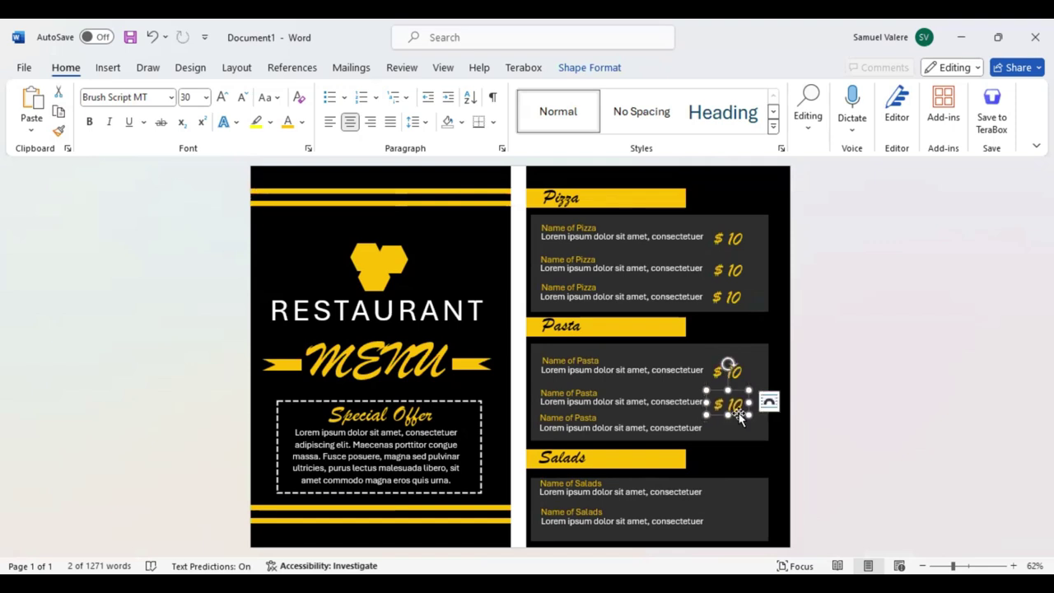
mouse_move(738, 420)
left_mouse_down()
mouse_move(746, 428)
mouse_move(730, 431)
left_mouse_up()
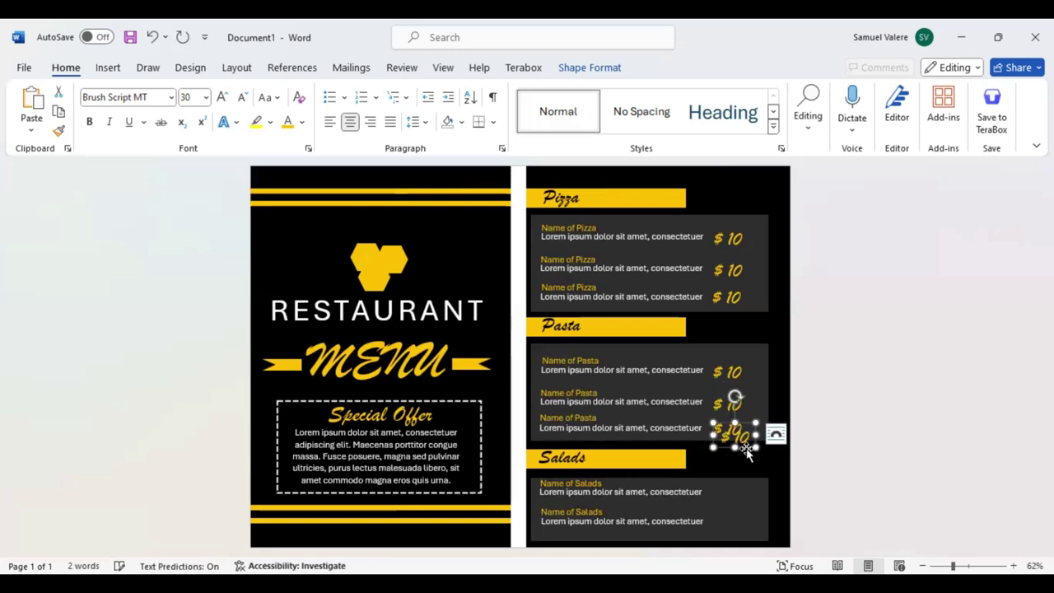
Add $ 10 prices beside both salad items, nudging them into alignment
left_click_drag(730, 430, 740, 505, "ctrl")
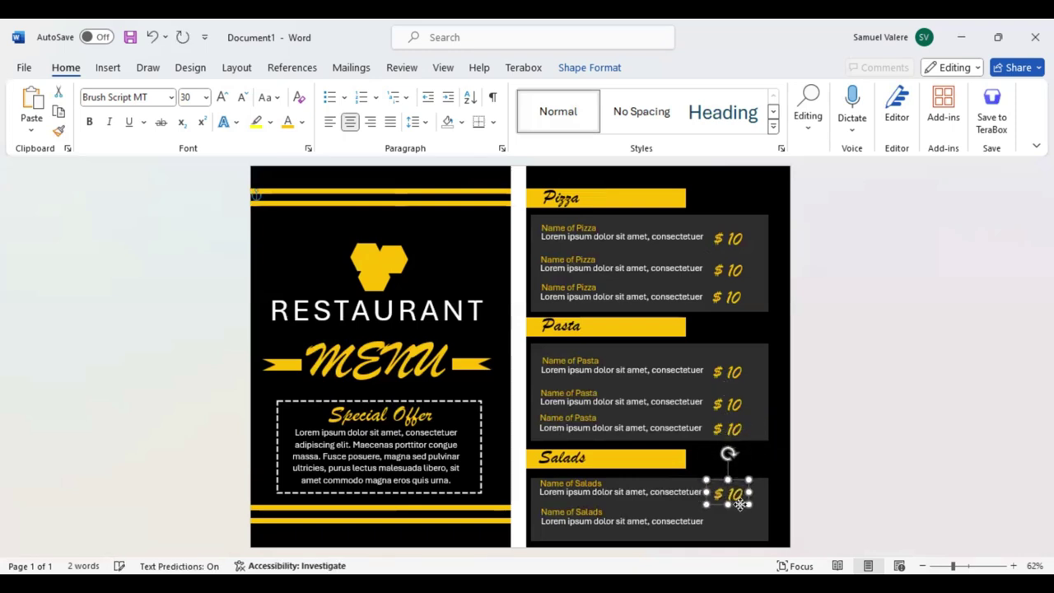
left_click_drag(740, 504, 744, 532, "ctrl")
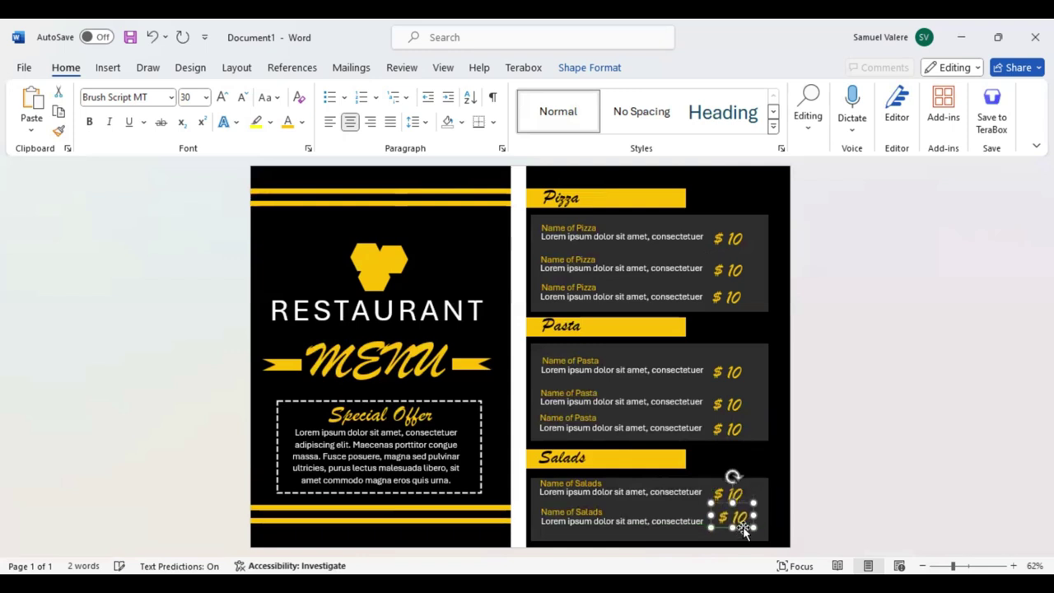
key("Down")
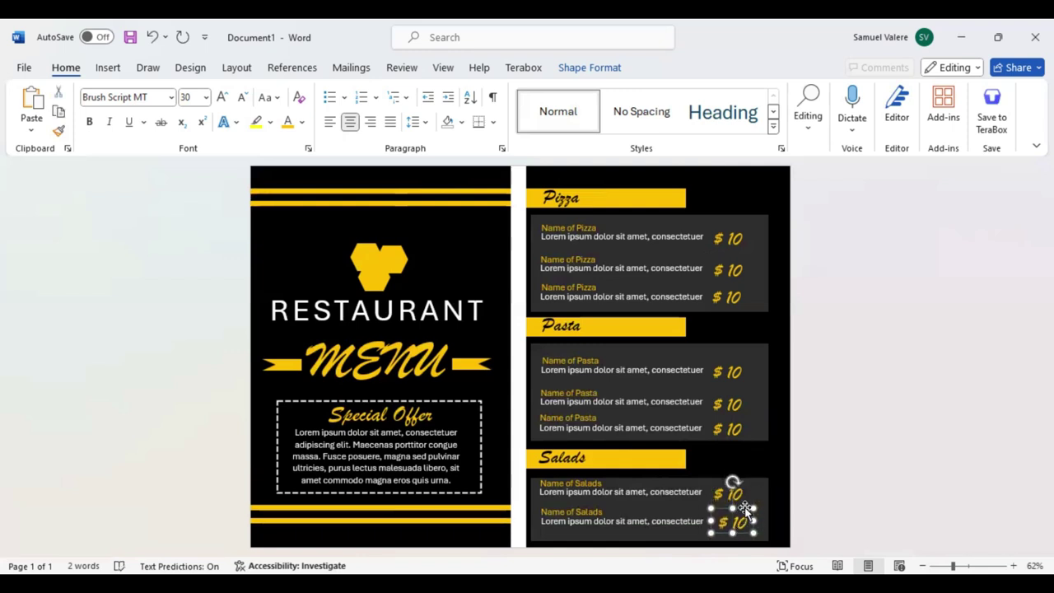
left_click_drag(746, 510, 744, 506)
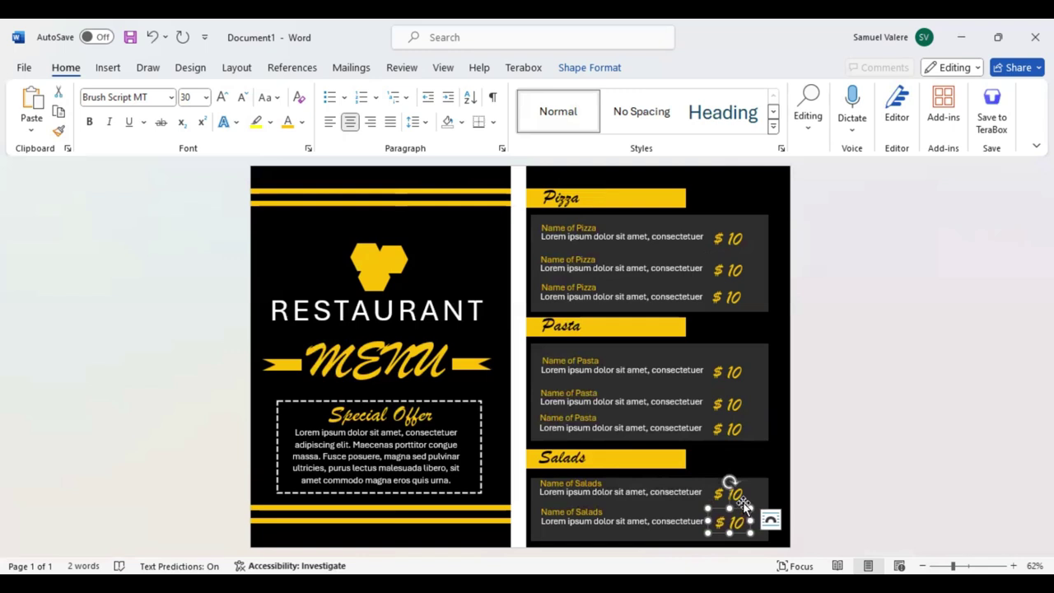